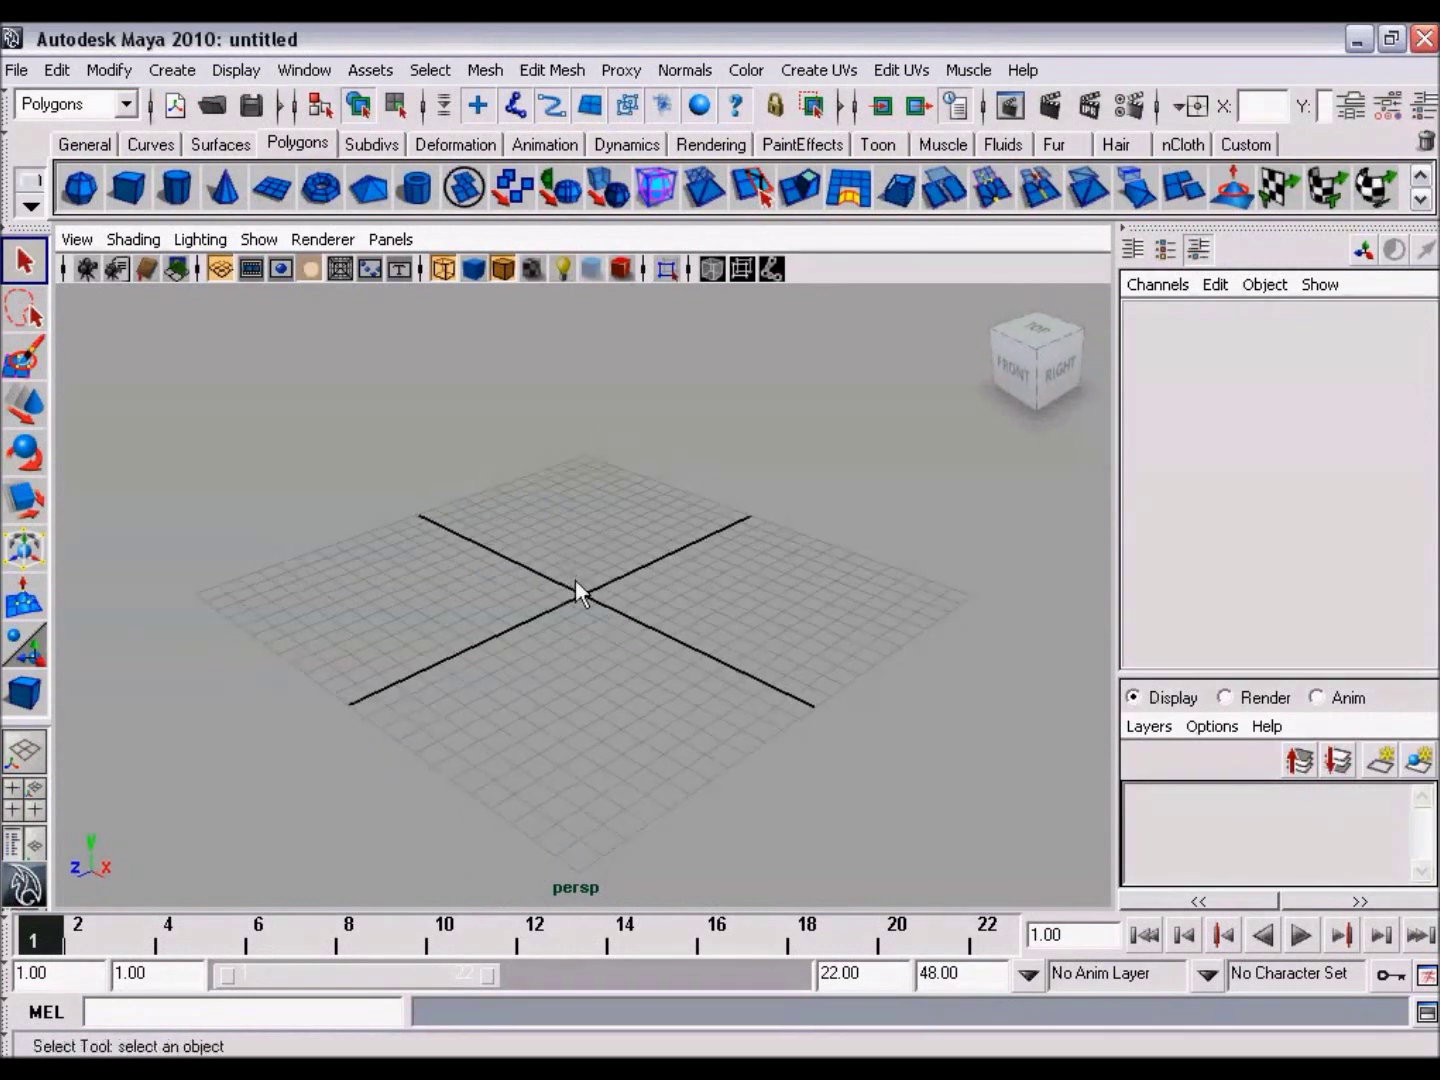
# Step: Turn off Interactive Creation for polygon primitives
pyautogui.keyDown('alt'); pyautogui.moveTo(580, 588); pyautogui.dragTo(620, 612); pyautogui.keyUp('alt')
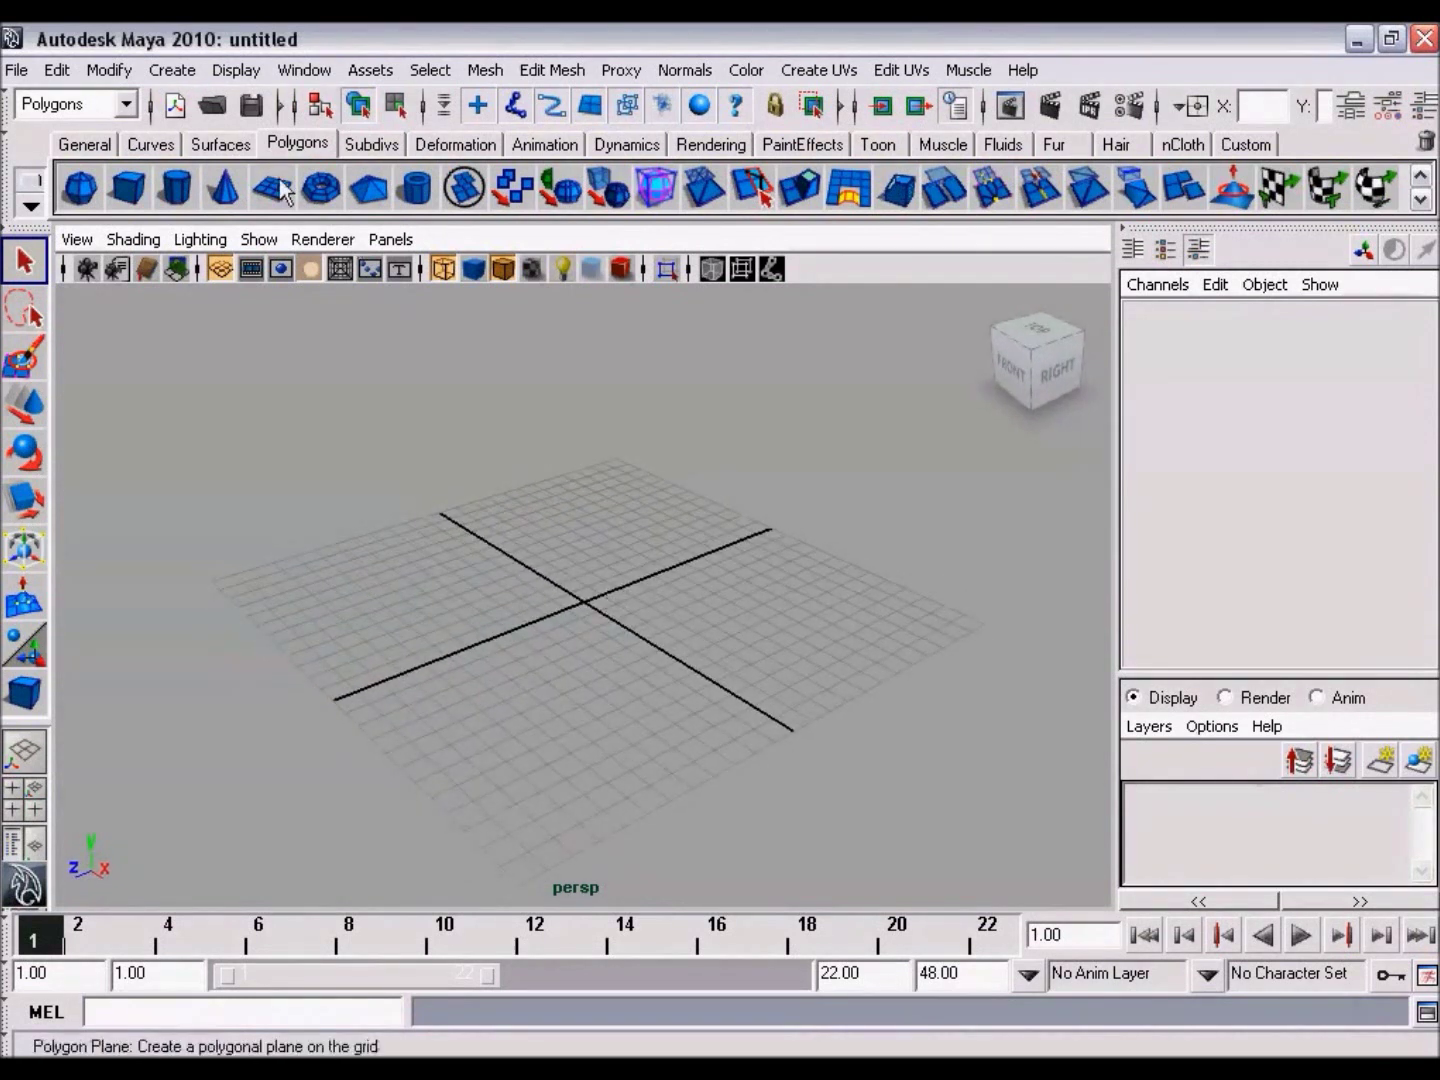
pyautogui.click(173, 69)
pyautogui.moveTo(302, 140)
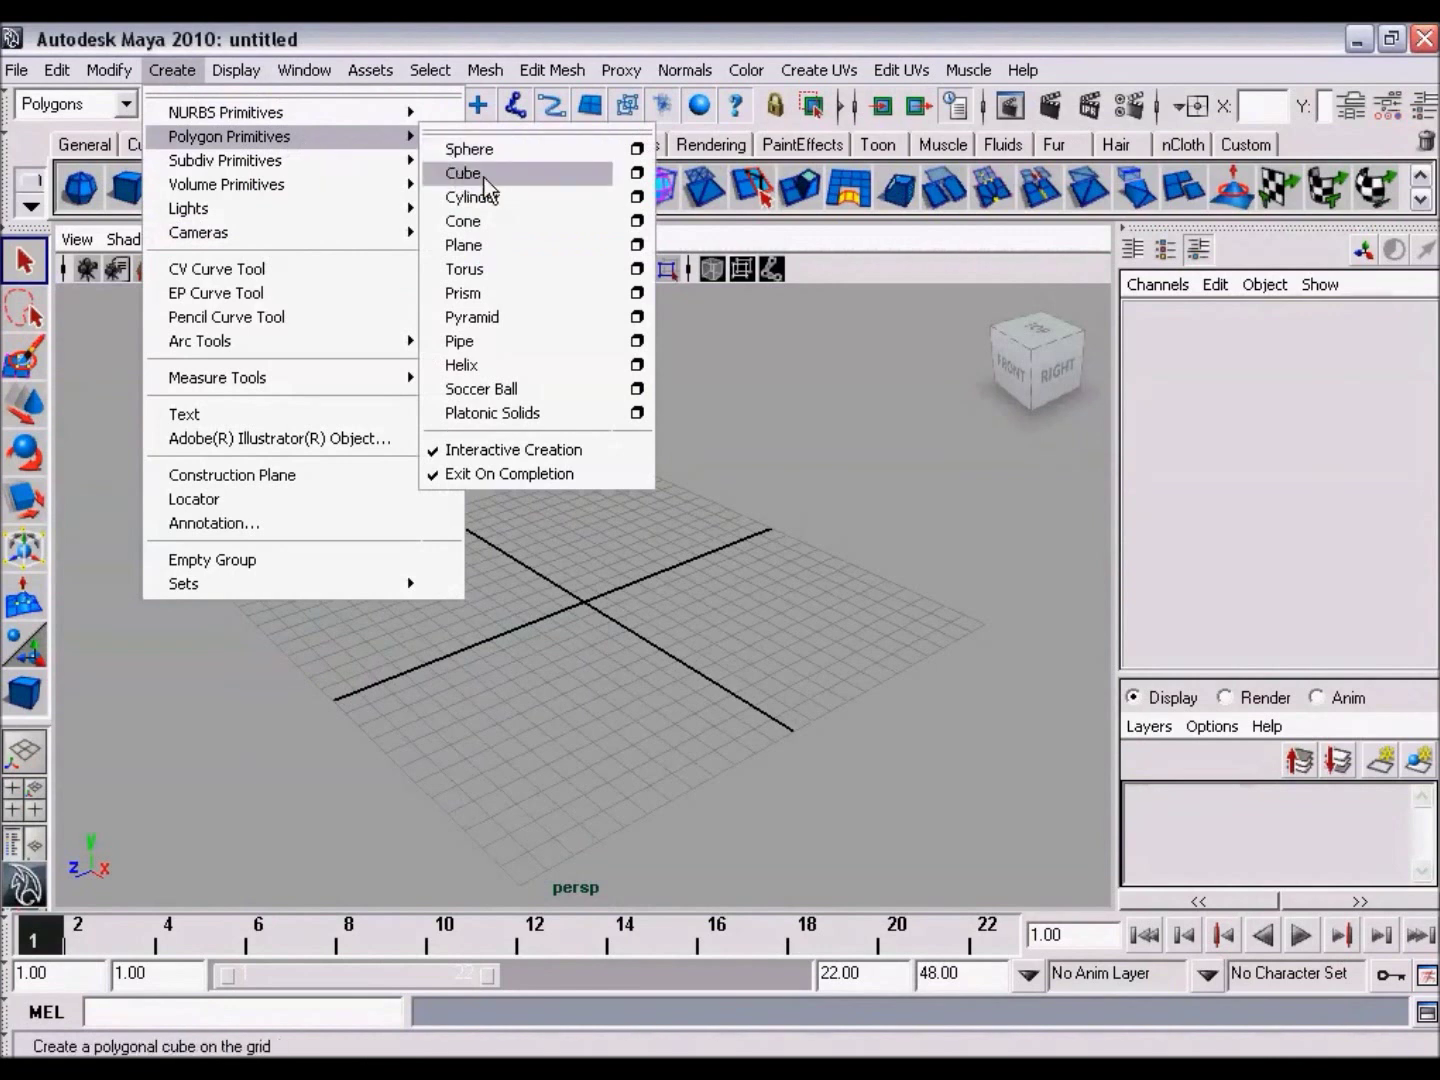
pyautogui.click(527, 453)
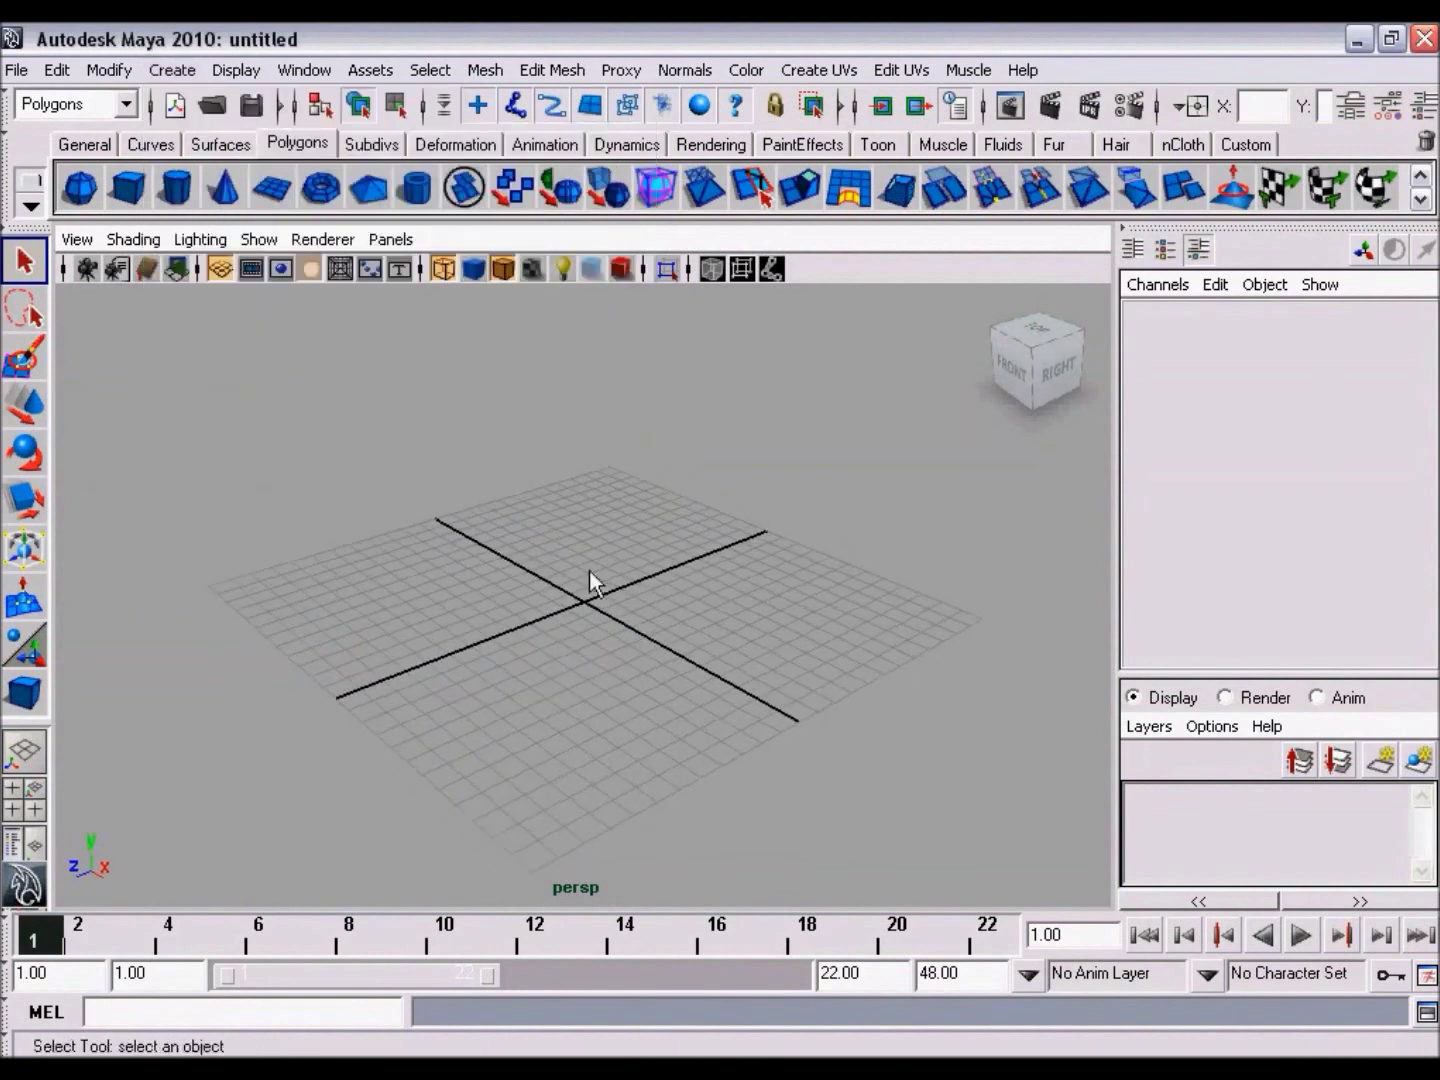
pyautogui.click(172, 72)
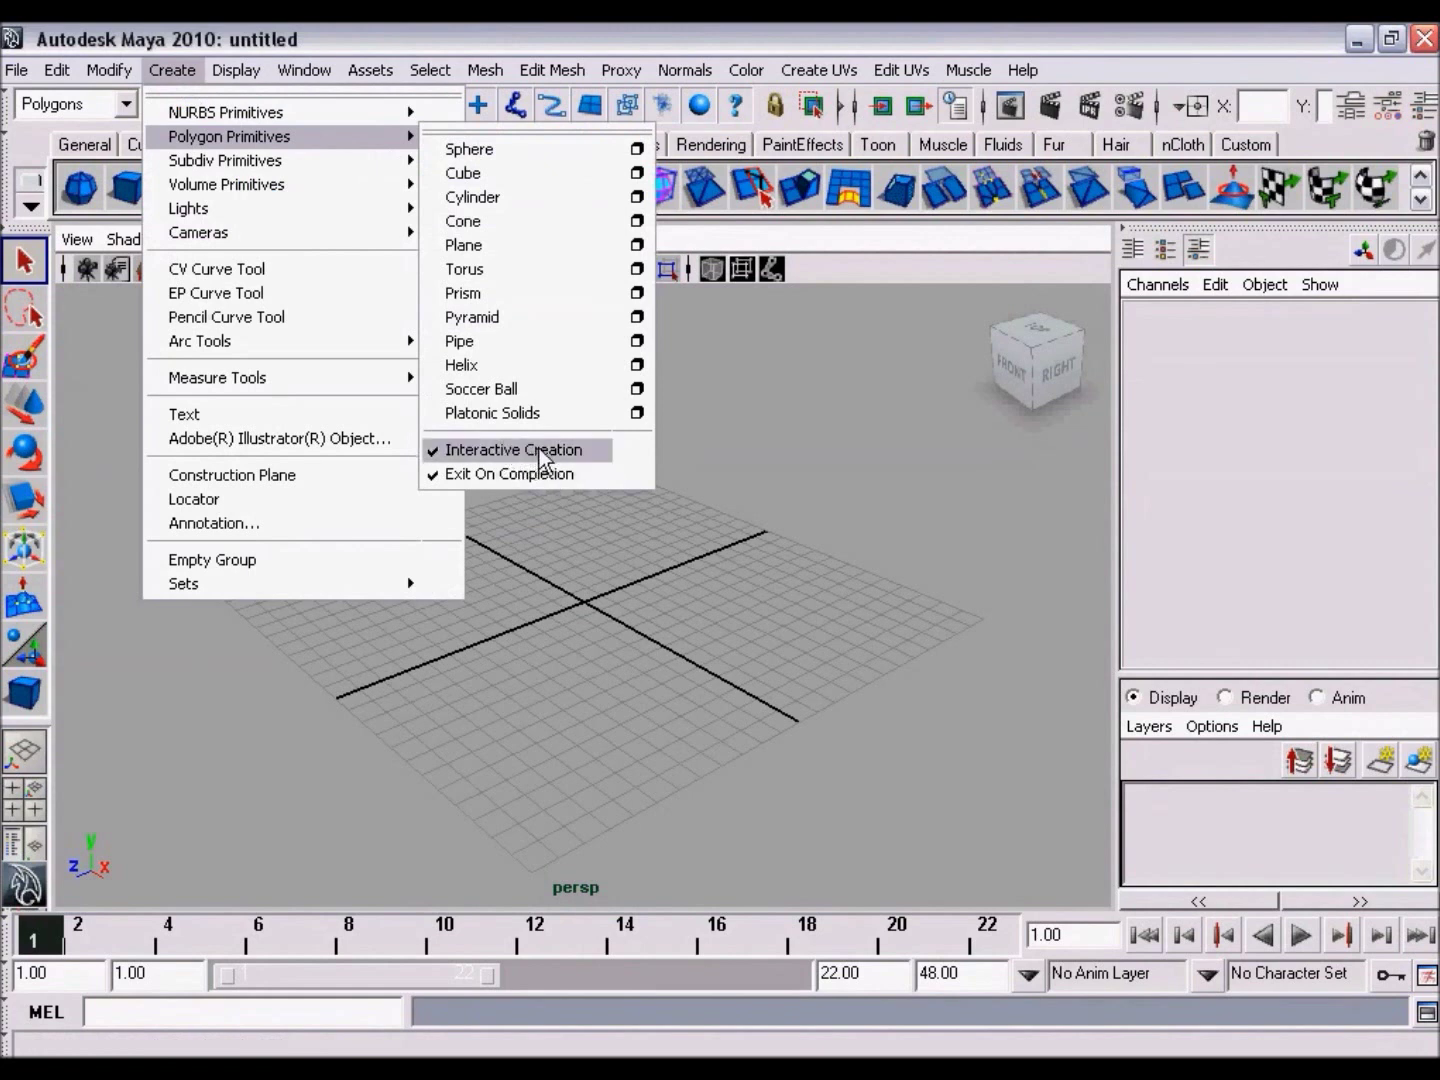
pyautogui.click(539, 449)
# Step: Create a default polygon cube at the centre of the grid
pyautogui.moveTo(612, 577)
pyautogui.keyDown('alt'); pyautogui.mouseDown()
pyautogui.moveTo(526, 607)
pyautogui.moveTo(643, 582)
pyautogui.moveTo(640, 607)
pyautogui.moveTo(669, 599)
pyautogui.moveTo(611, 590)
pyautogui.mouseUp(); pyautogui.keyUp('alt')
pyautogui.click(175, 72)
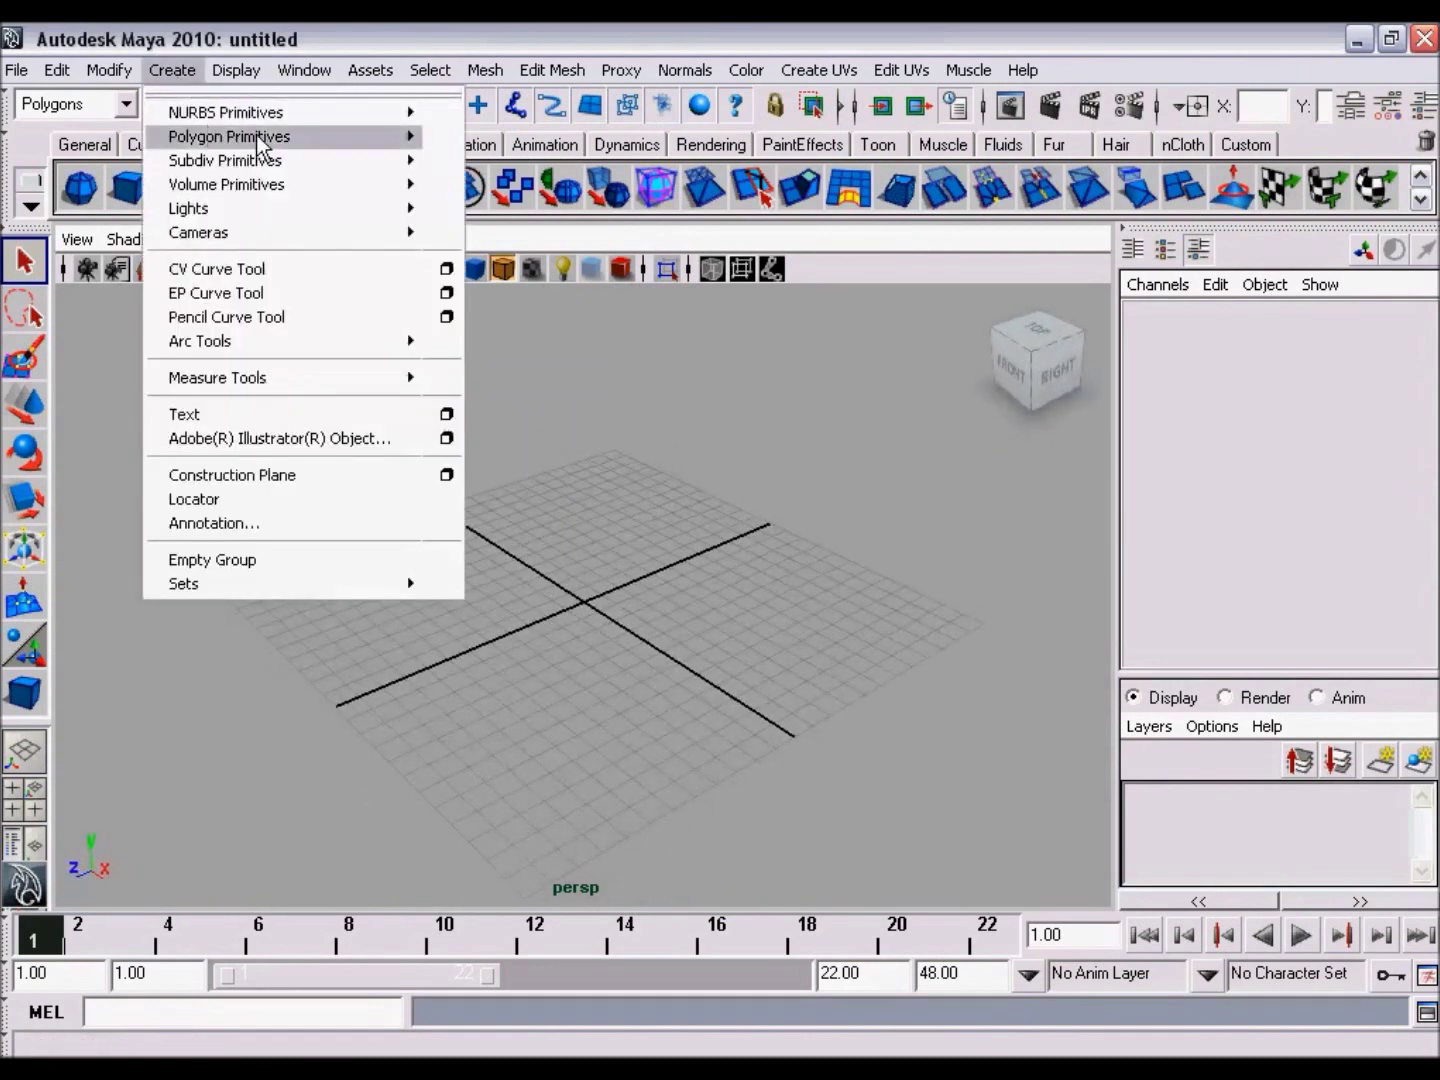
pyautogui.click(522, 176)
pyautogui.keyDown('alt'); pyautogui.moveTo(601, 578); pyautogui.dragTo(633, 604); pyautogui.keyUp('alt')
pyautogui.keyDown('alt'); pyautogui.moveTo(634, 605); pyautogui.dragTo(627, 588, button='right'); pyautogui.keyUp('alt')
pyautogui.moveTo(627, 589)
pyautogui.keyDown('alt'); pyautogui.mouseDown()
pyautogui.moveTo(593, 576)
pyautogui.moveTo(619, 586)
pyautogui.mouseUp(); pyautogui.keyUp('alt')
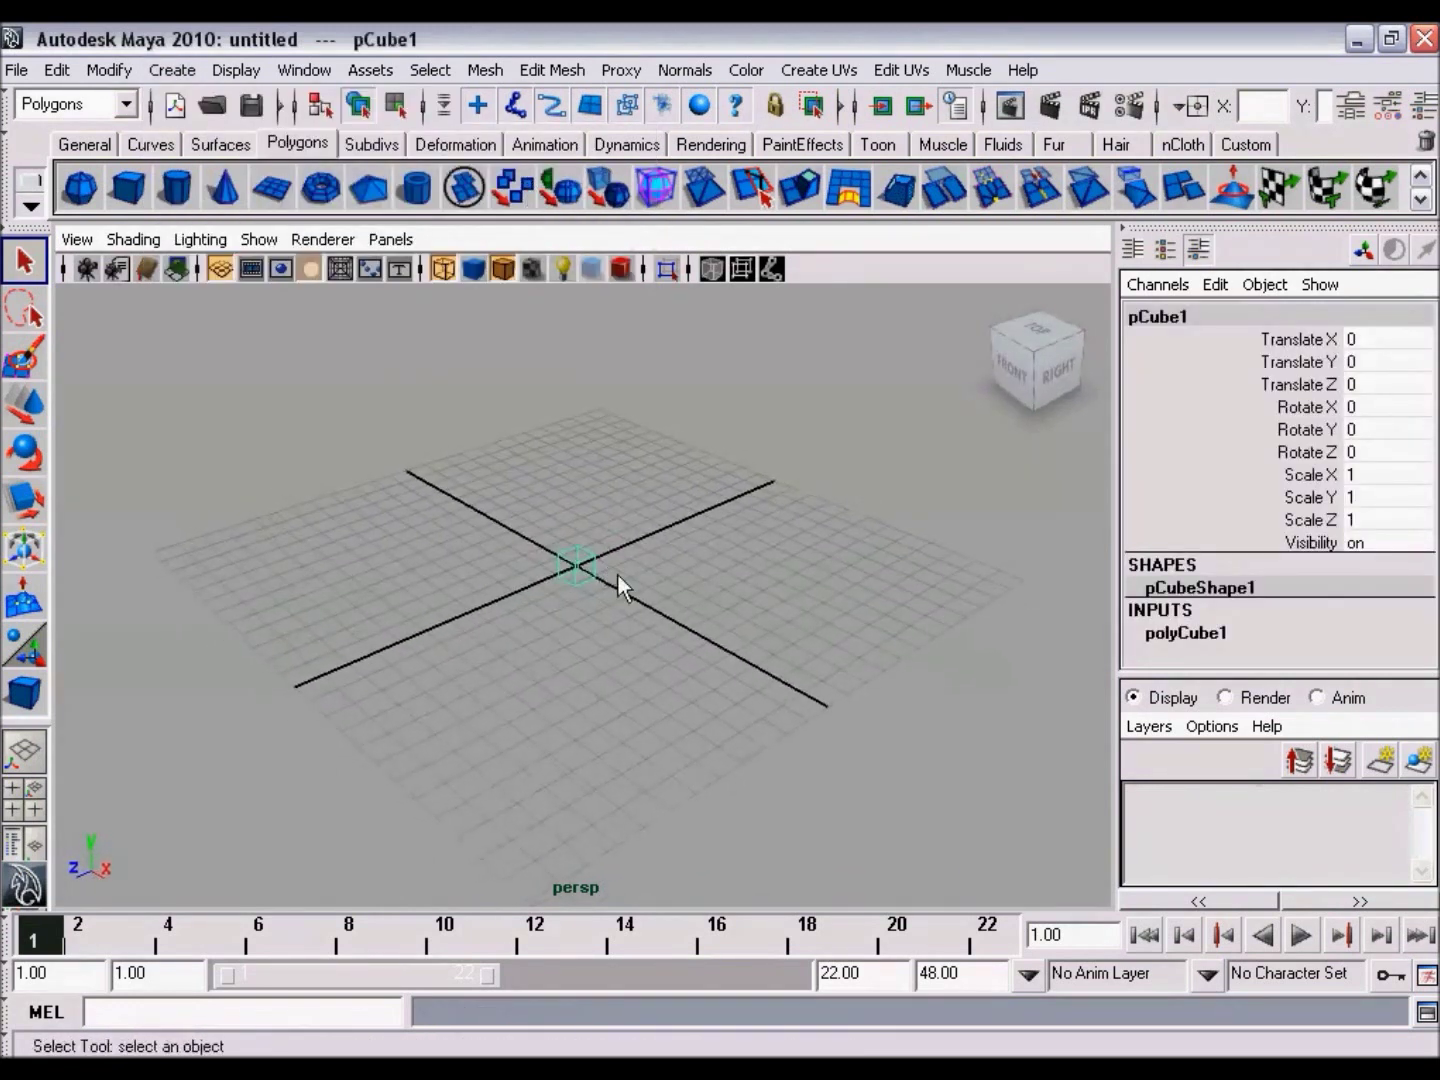
# Step: Set the perspective view's shading to Smooth Shade All
pyautogui.click(132, 239)
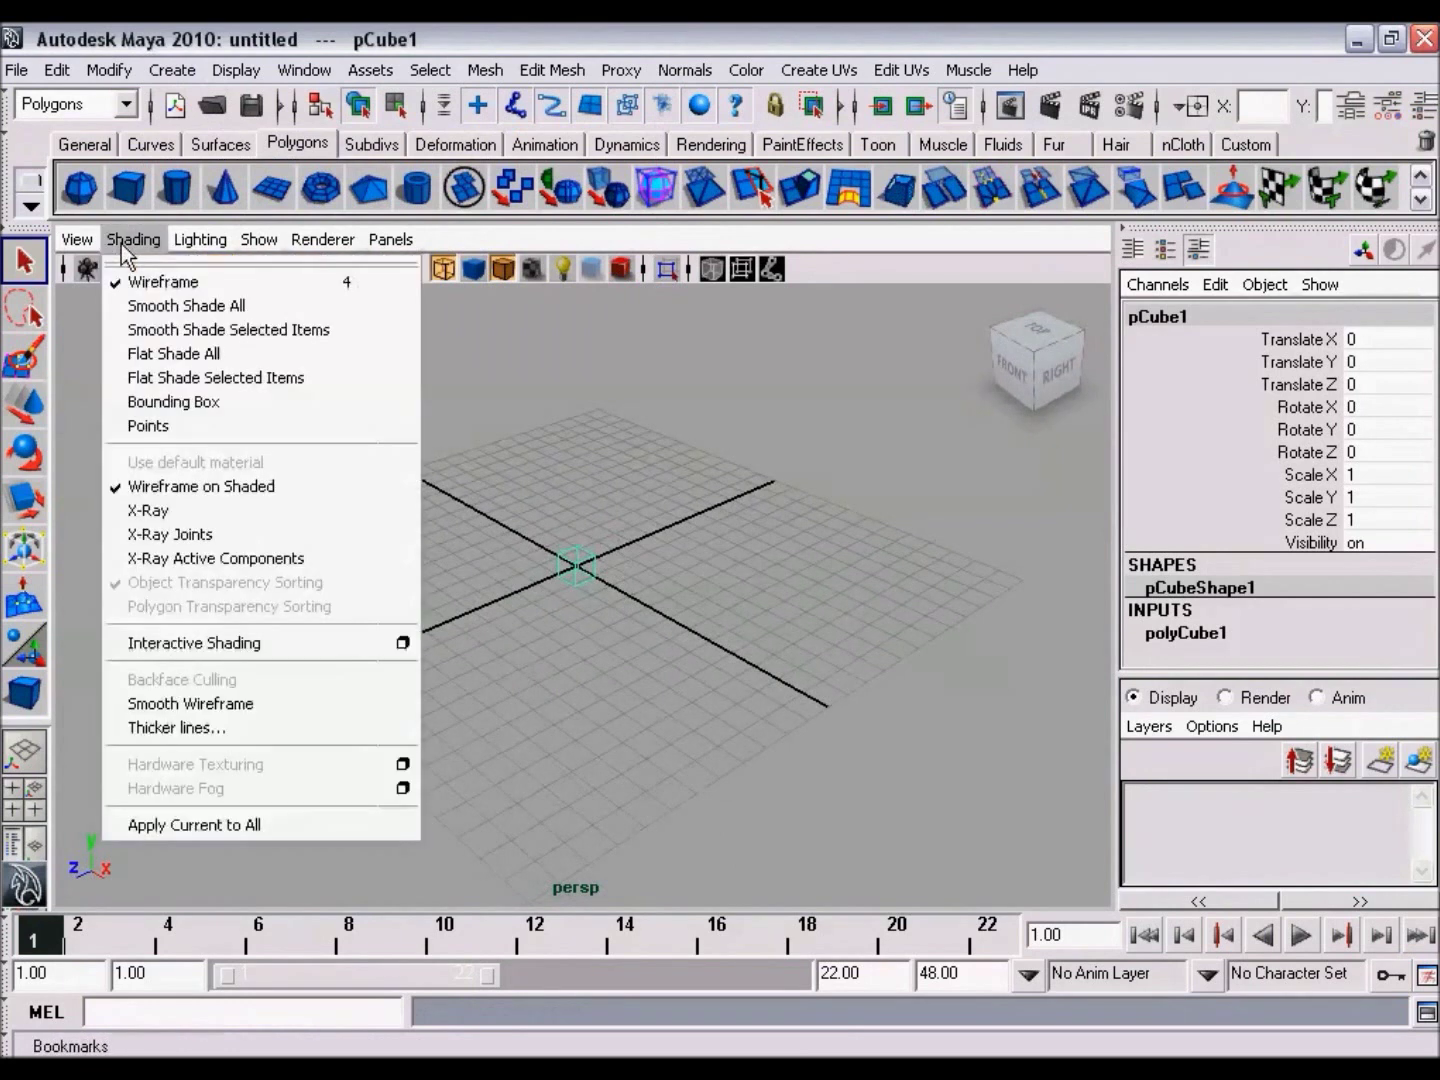
pyautogui.click(167, 308)
pyautogui.moveTo(710, 652)
pyautogui.keyDown('alt'); pyautogui.mouseDown()
pyautogui.moveTo(645, 634)
pyautogui.moveTo(734, 652)
pyautogui.moveTo(735, 627)
pyautogui.moveTo(709, 613)
pyautogui.mouseUp(); pyautogui.keyUp('alt')
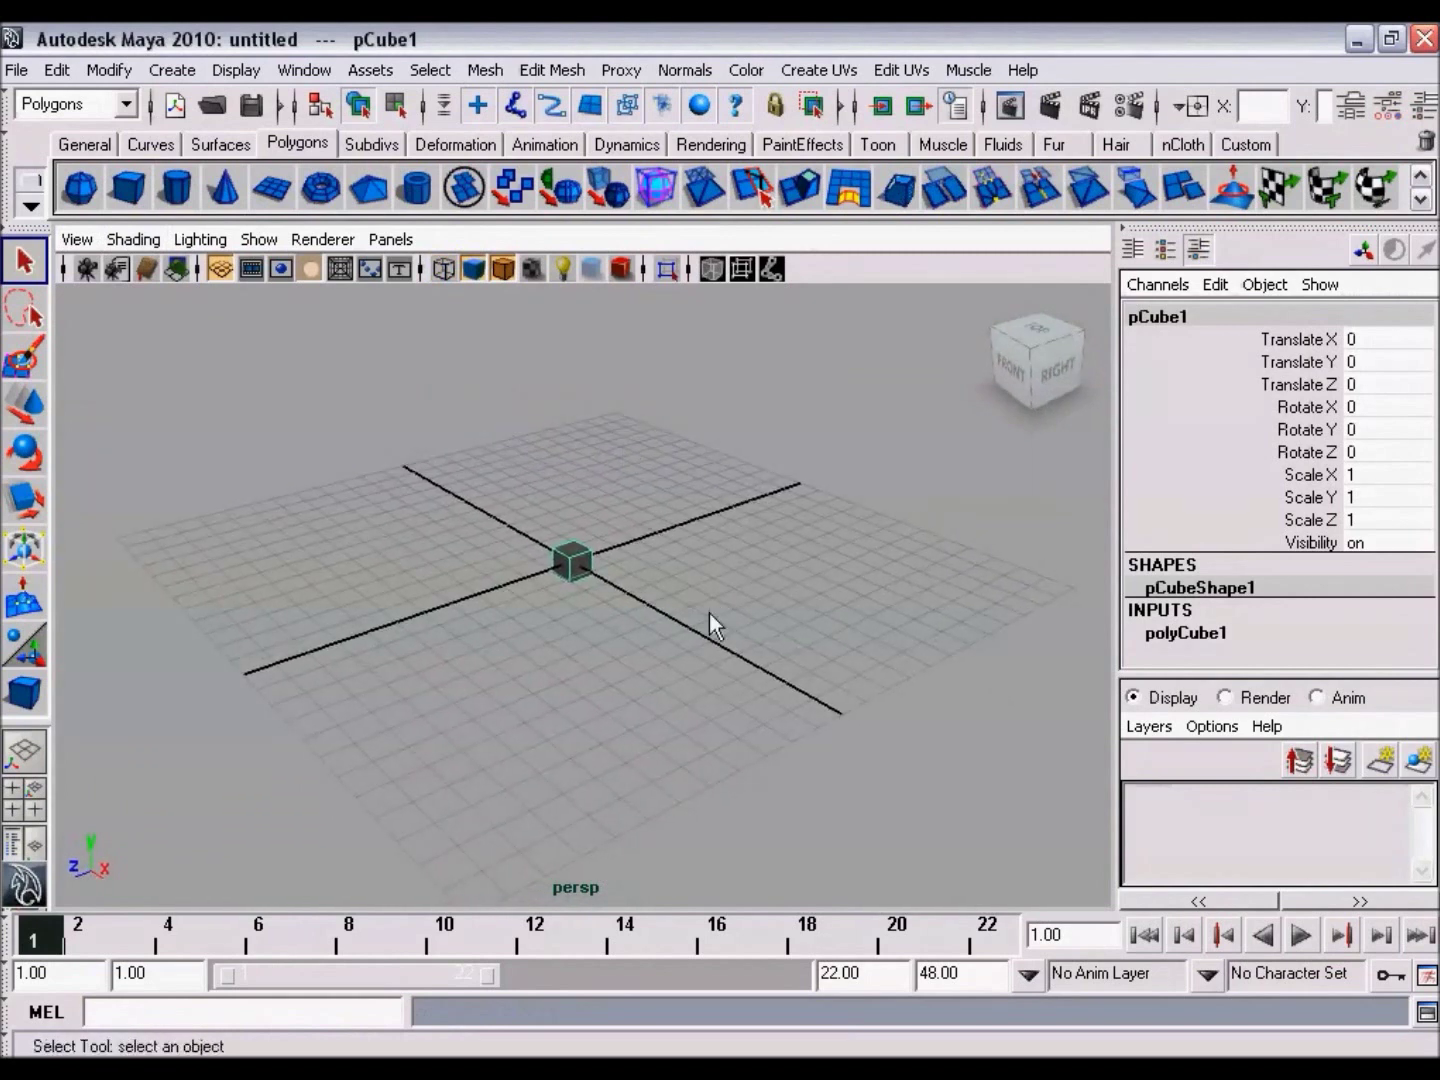
pyautogui.keyDown('alt'); pyautogui.moveTo(634, 556); pyautogui.dragTo(678, 576); pyautogui.keyUp('alt')
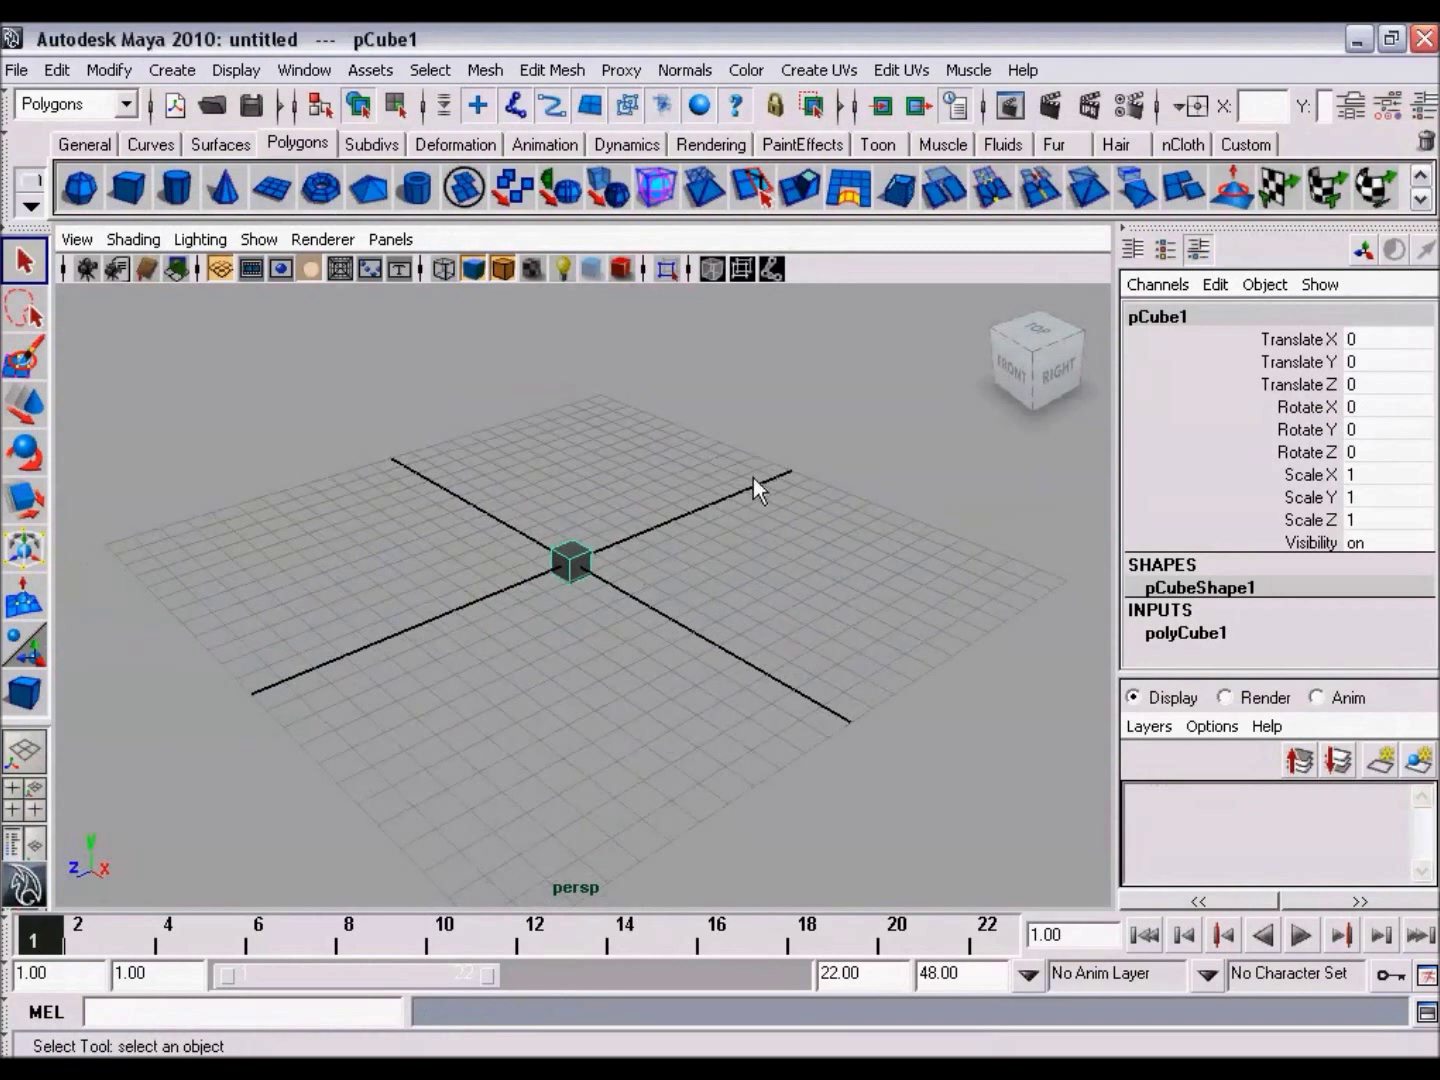
# Step: Deselect the cube and reselect it with the Select tool
pyautogui.click(694, 619)
pyautogui.moveTo(611, 596)
pyautogui.keyDown('alt'); pyautogui.mouseDown()
pyautogui.moveTo(689, 611)
pyautogui.moveTo(595, 624)
pyautogui.moveTo(608, 599)
pyautogui.mouseUp(); pyautogui.keyUp('alt')
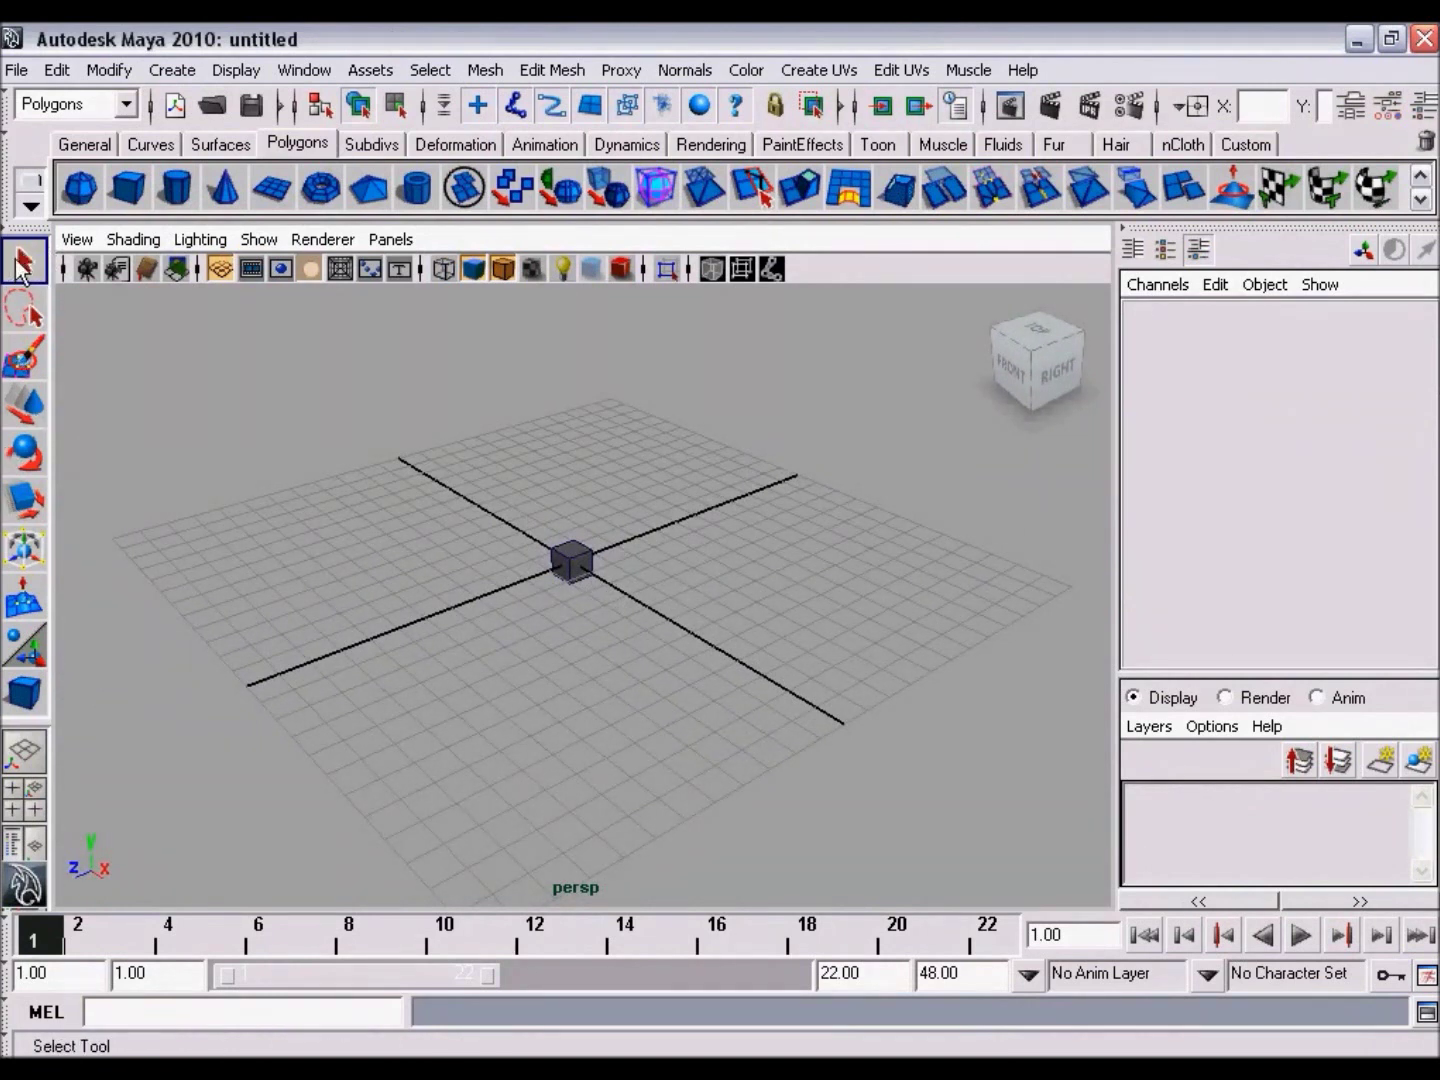
pyautogui.keyDown('alt'); pyautogui.moveTo(489, 556); pyautogui.dragTo(605, 533); pyautogui.keyUp('alt')
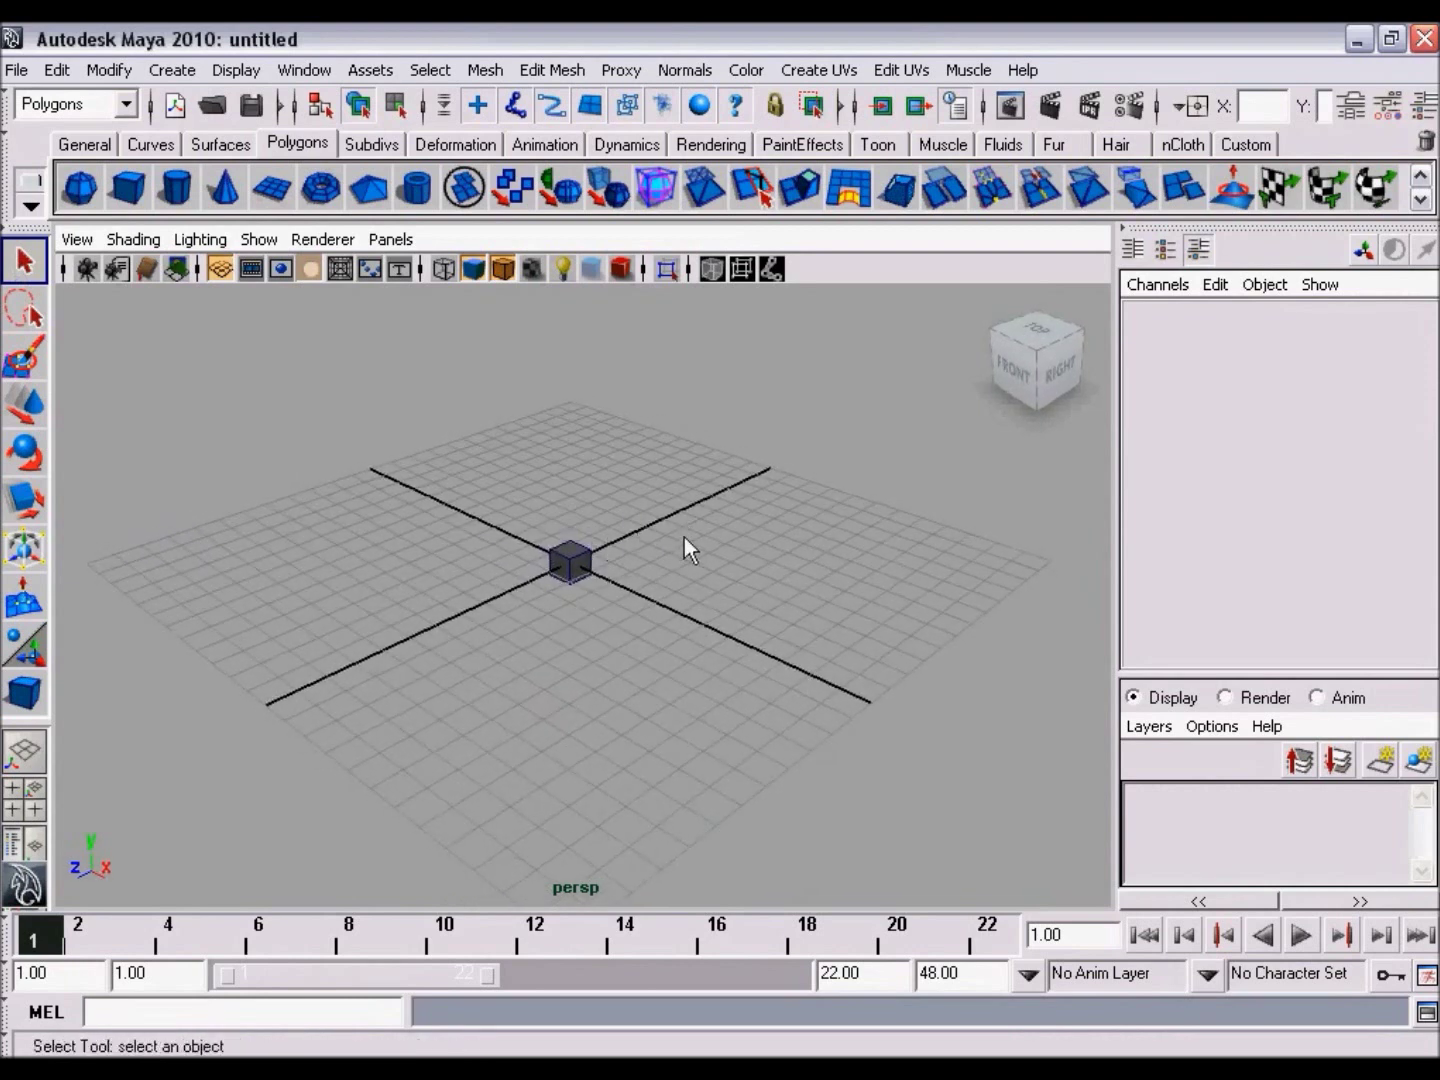
pyautogui.keyDown('alt'); pyautogui.moveTo(685, 566); pyautogui.dragTo(685, 568); pyautogui.keyUp('alt')
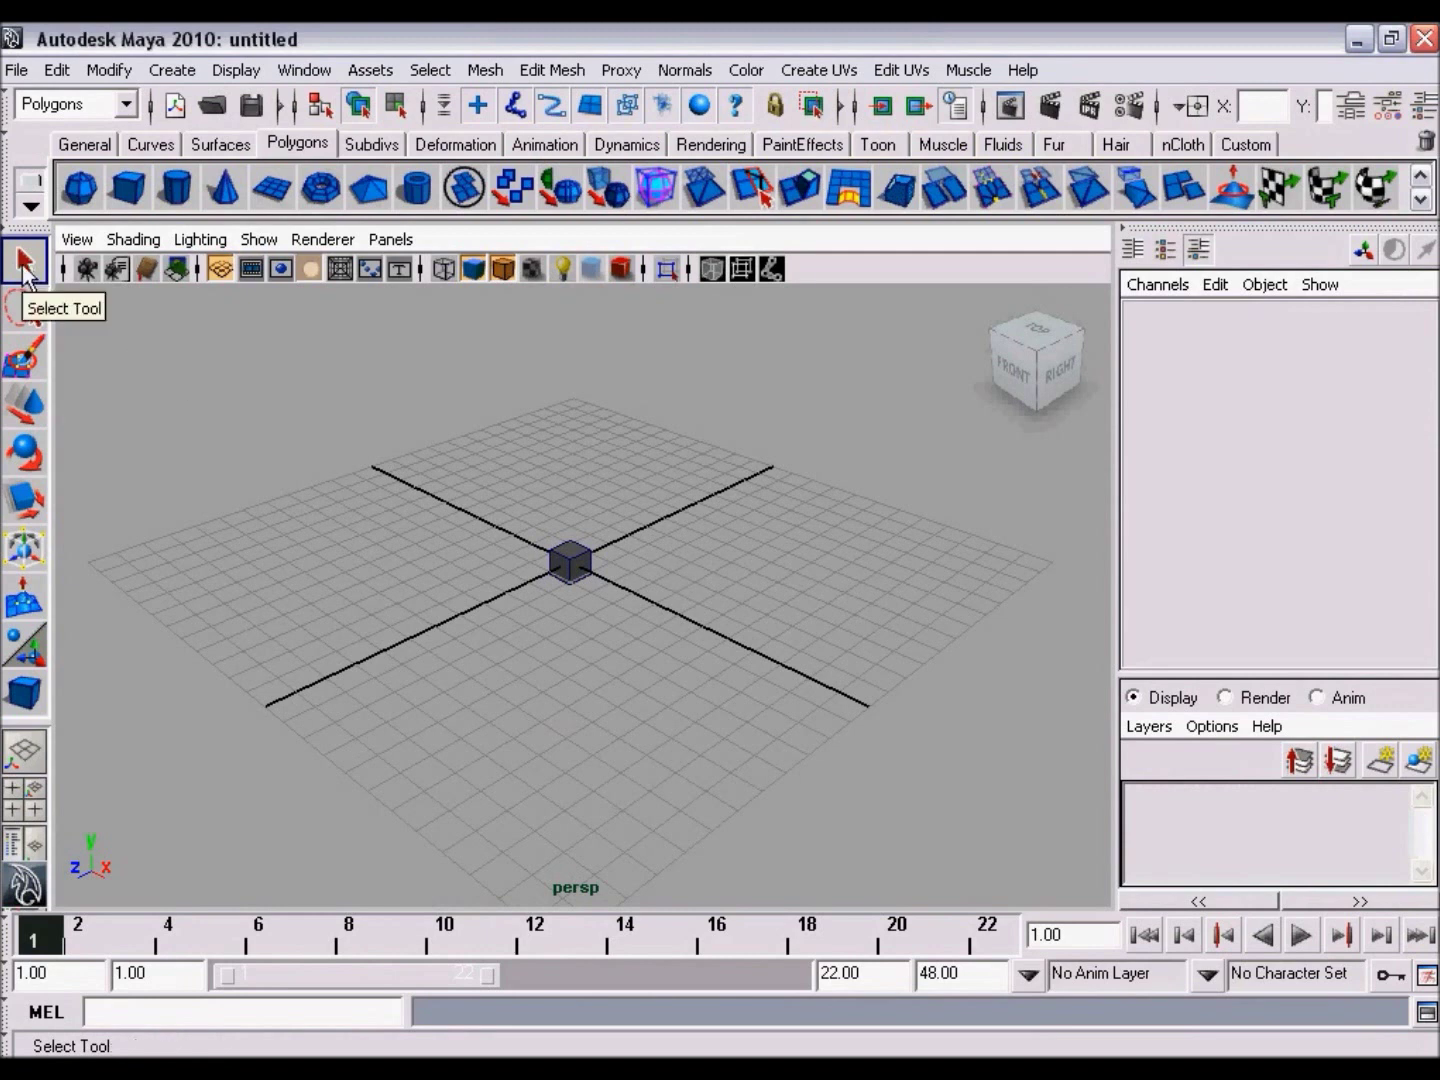
pyautogui.keyDown('alt'); pyautogui.moveTo(571, 581); pyautogui.dragTo(575, 571); pyautogui.keyUp('alt')
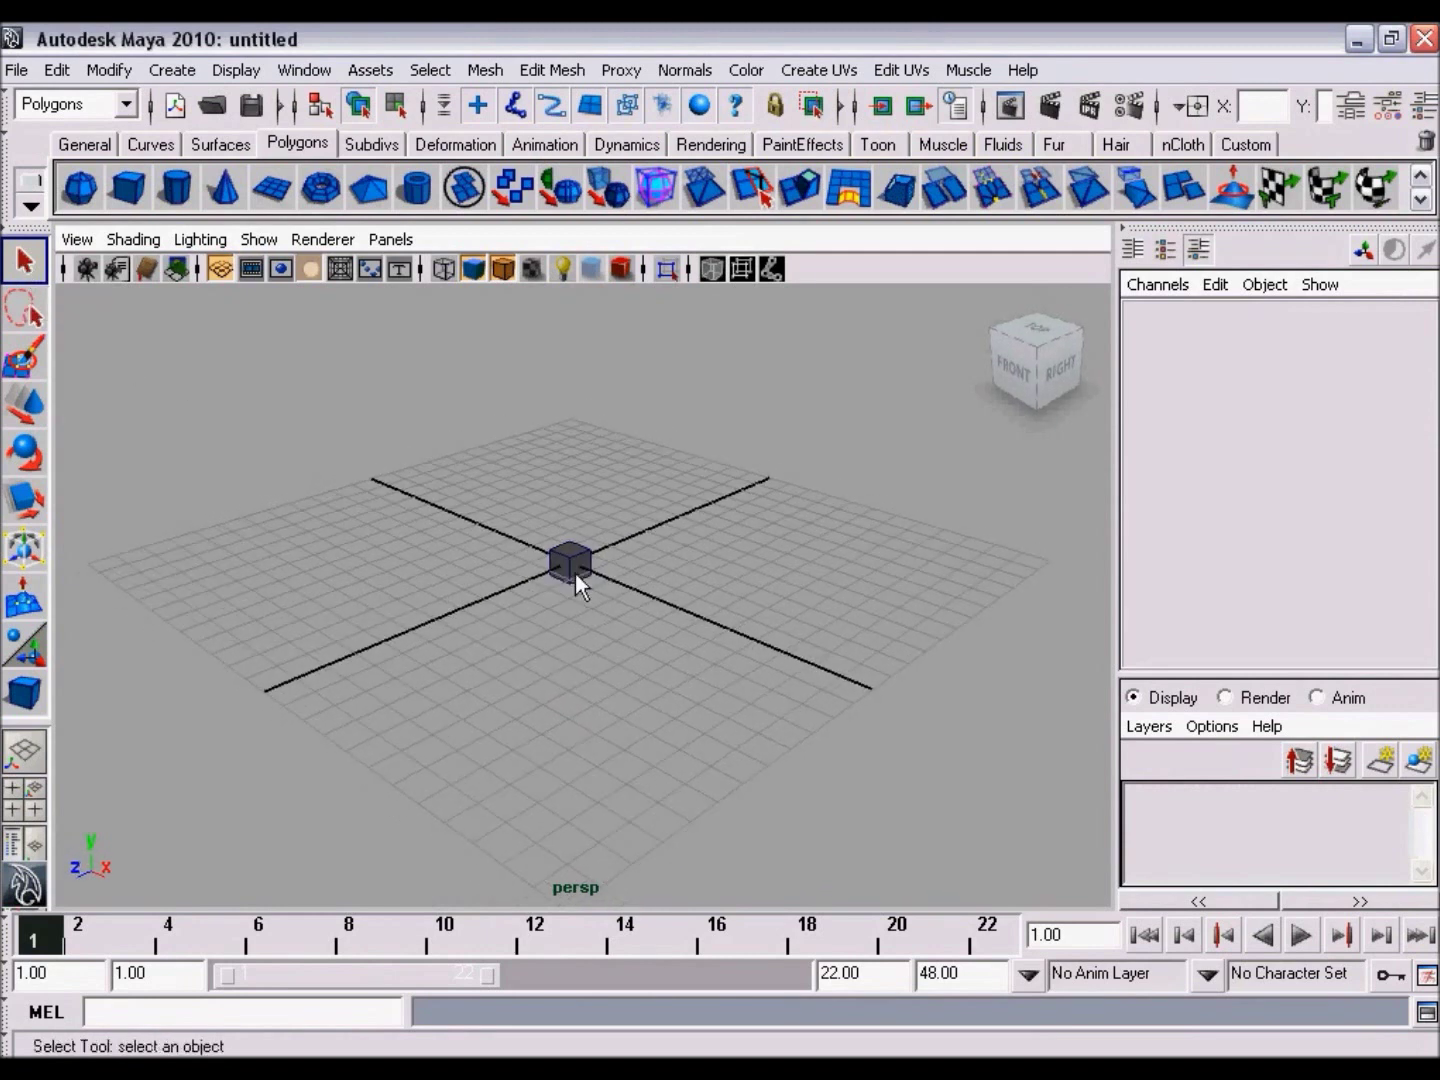
pyautogui.click(575, 563)
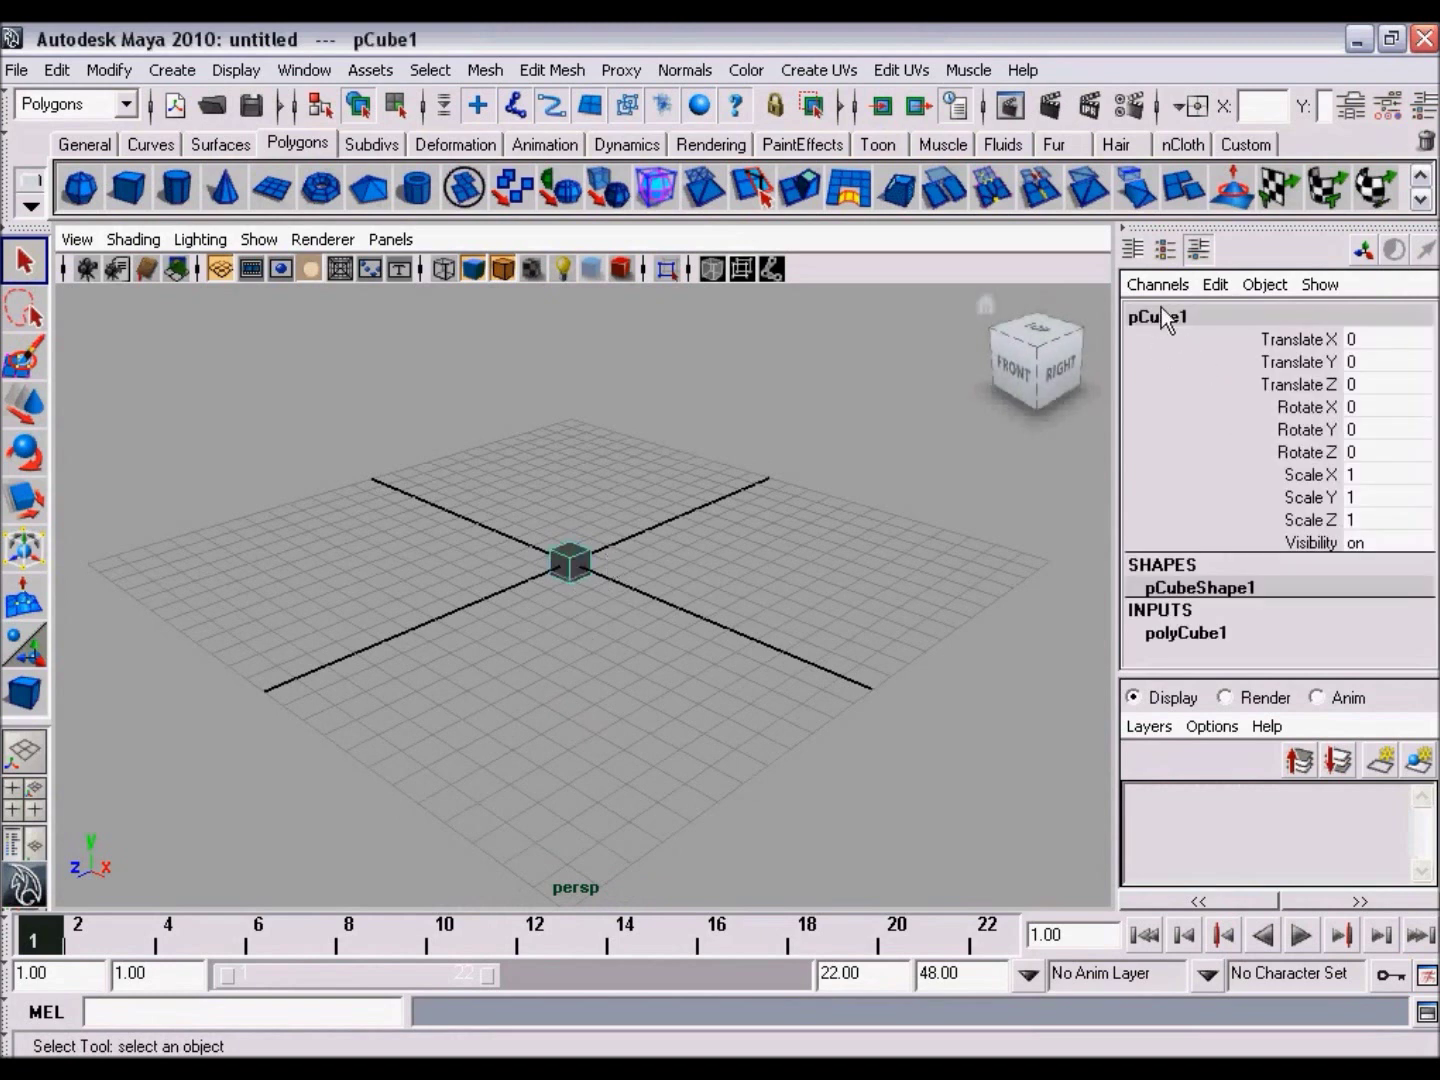
pyautogui.moveTo(800, 540)
pyautogui.keyDown('alt'); pyautogui.mouseDown()
pyautogui.moveTo(754, 554)
pyautogui.moveTo(800, 563)
pyautogui.moveTo(780, 552)
pyautogui.mouseUp(); pyautogui.keyUp('alt')
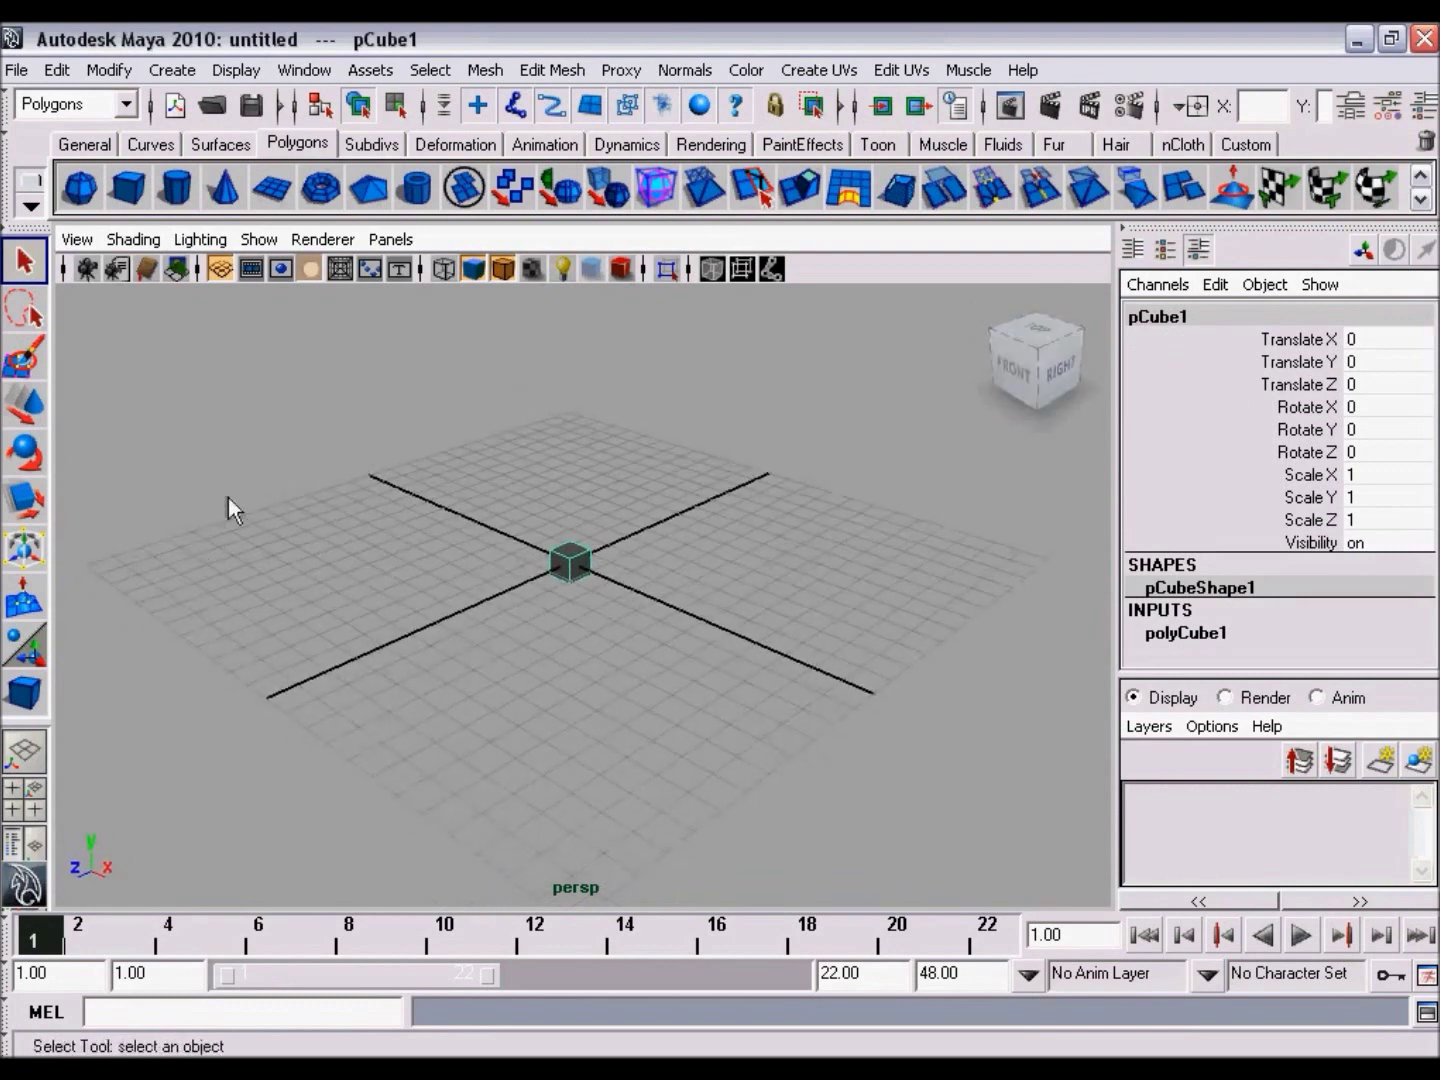
# Step: Switch through the Move, Rotate and Scale tools on the cube and deselect it
pyautogui.click(23, 405)
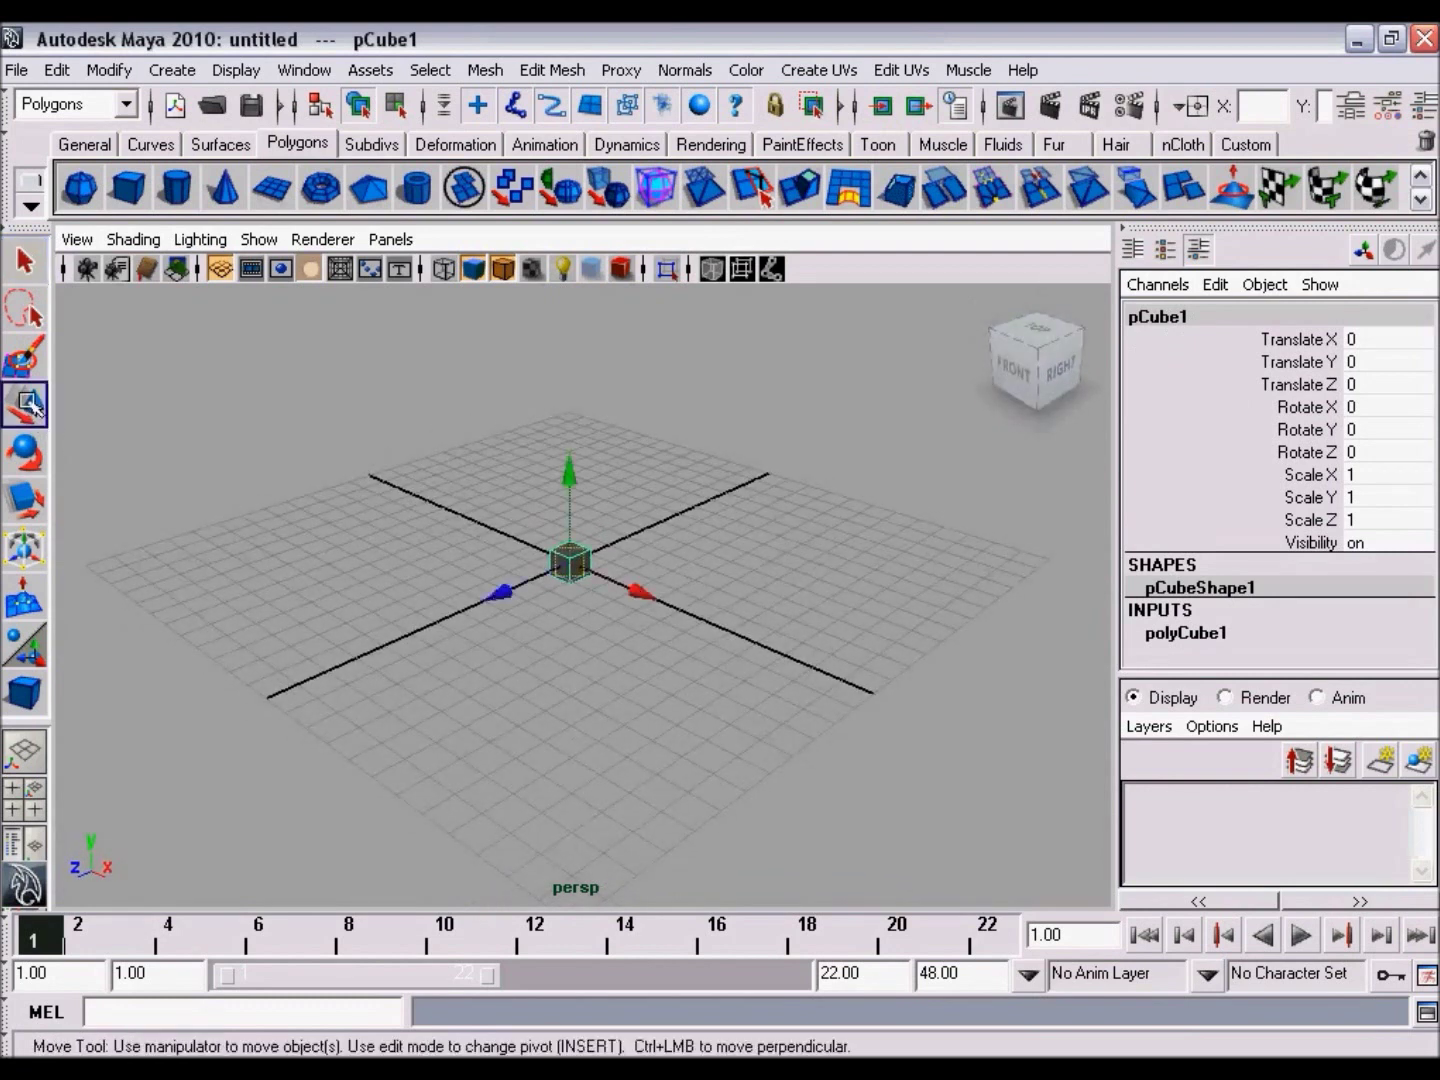
pyautogui.click(26, 457)
pyautogui.click(23, 499)
pyautogui.keyDown('alt'); pyautogui.moveTo(684, 627); pyautogui.dragTo(700, 625); pyautogui.keyUp('alt')
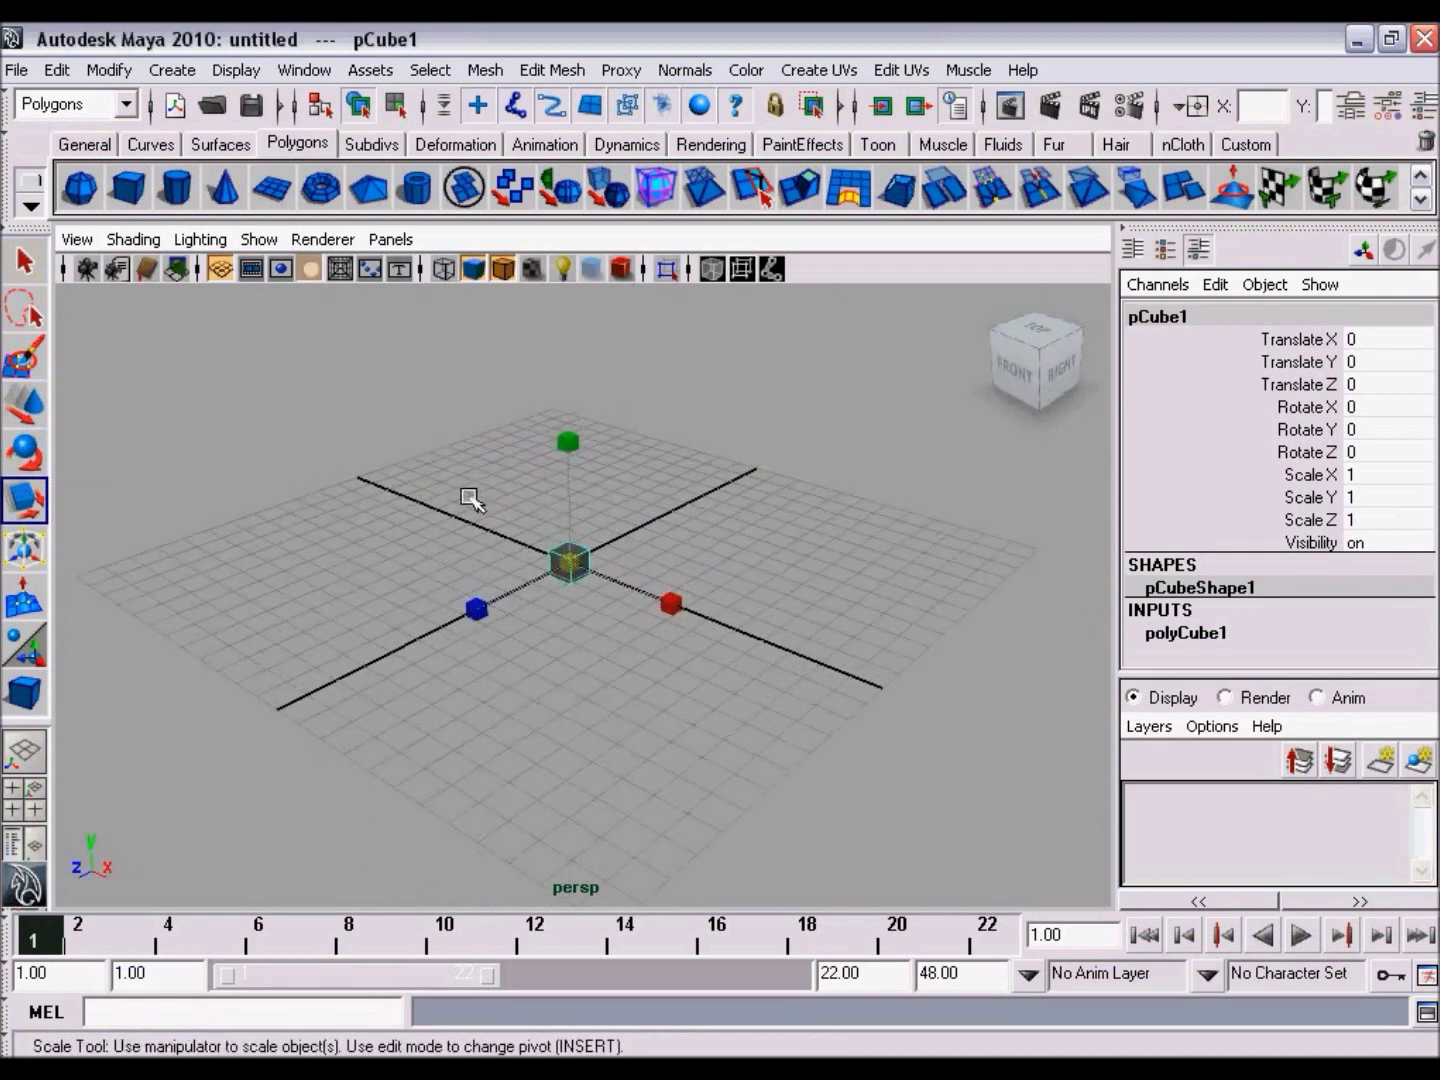
pyautogui.keyDown('alt'); pyautogui.moveTo(698, 599); pyautogui.dragTo(737, 555); pyautogui.keyUp('alt')
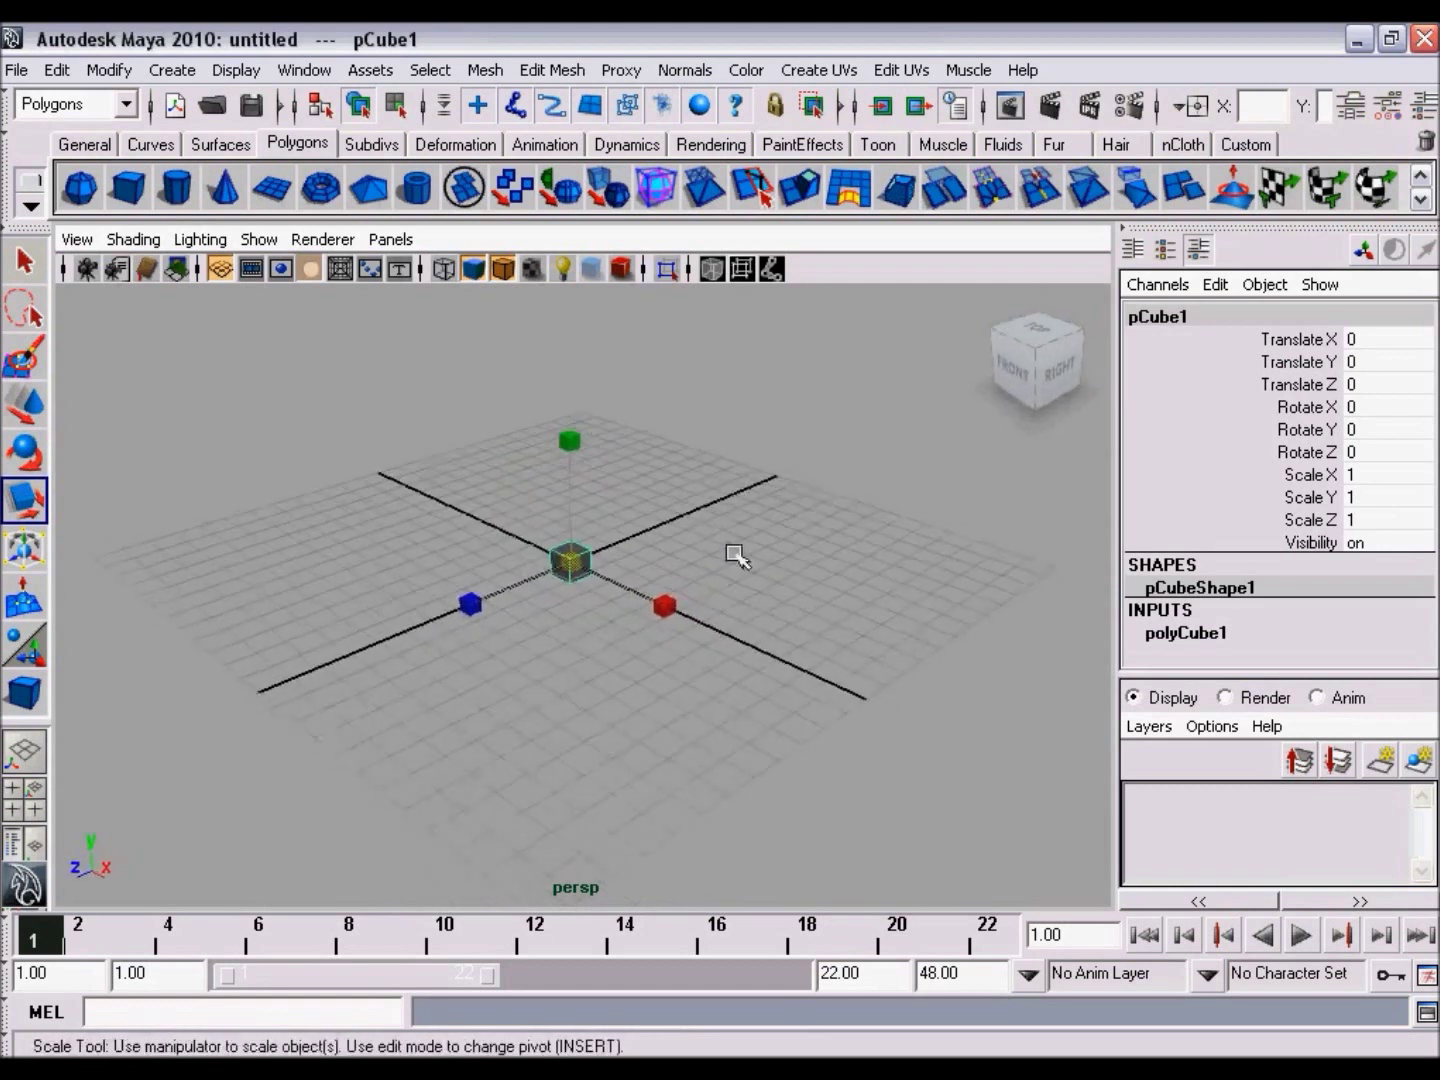
pyautogui.click(736, 556)
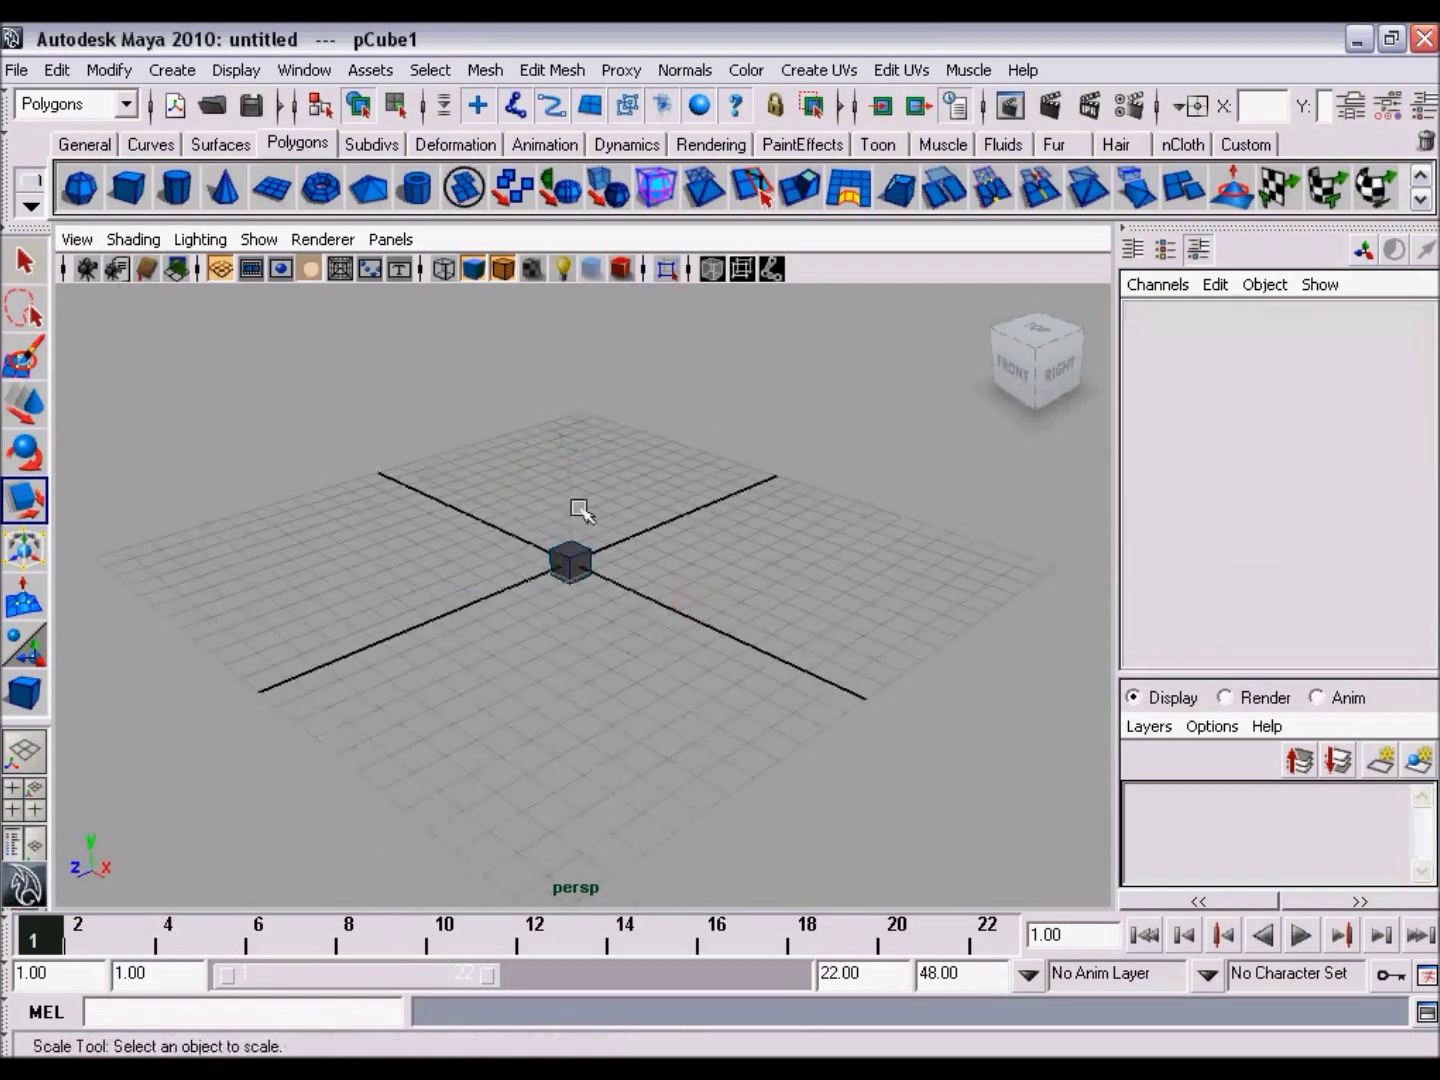
# Step: Select the cube with the Move tool and move it along all three axes to about X 0.29, Y 0.18, Z 0.54
pyautogui.click(26, 406)
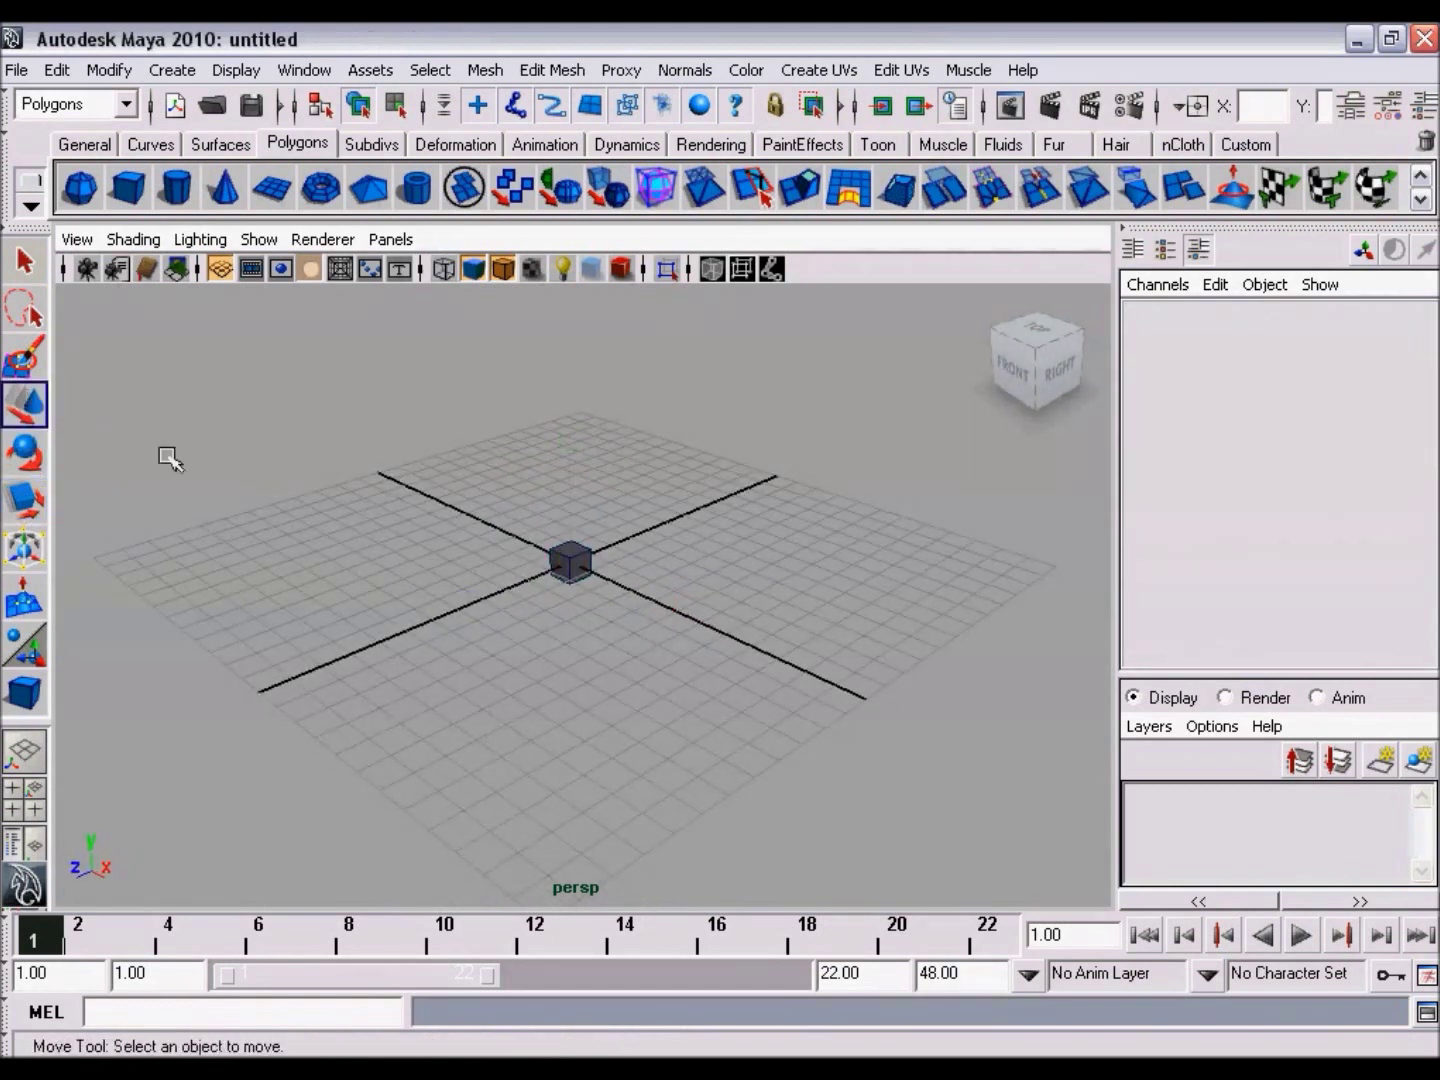
pyautogui.click(581, 557)
pyautogui.keyDown('alt'); pyautogui.moveTo(604, 649); pyautogui.dragTo(678, 662, button='right'); pyautogui.keyUp('alt')
pyautogui.keyDown('alt'); pyautogui.moveTo(678, 661); pyautogui.dragTo(680, 665, button='middle'); pyautogui.keyUp('alt')
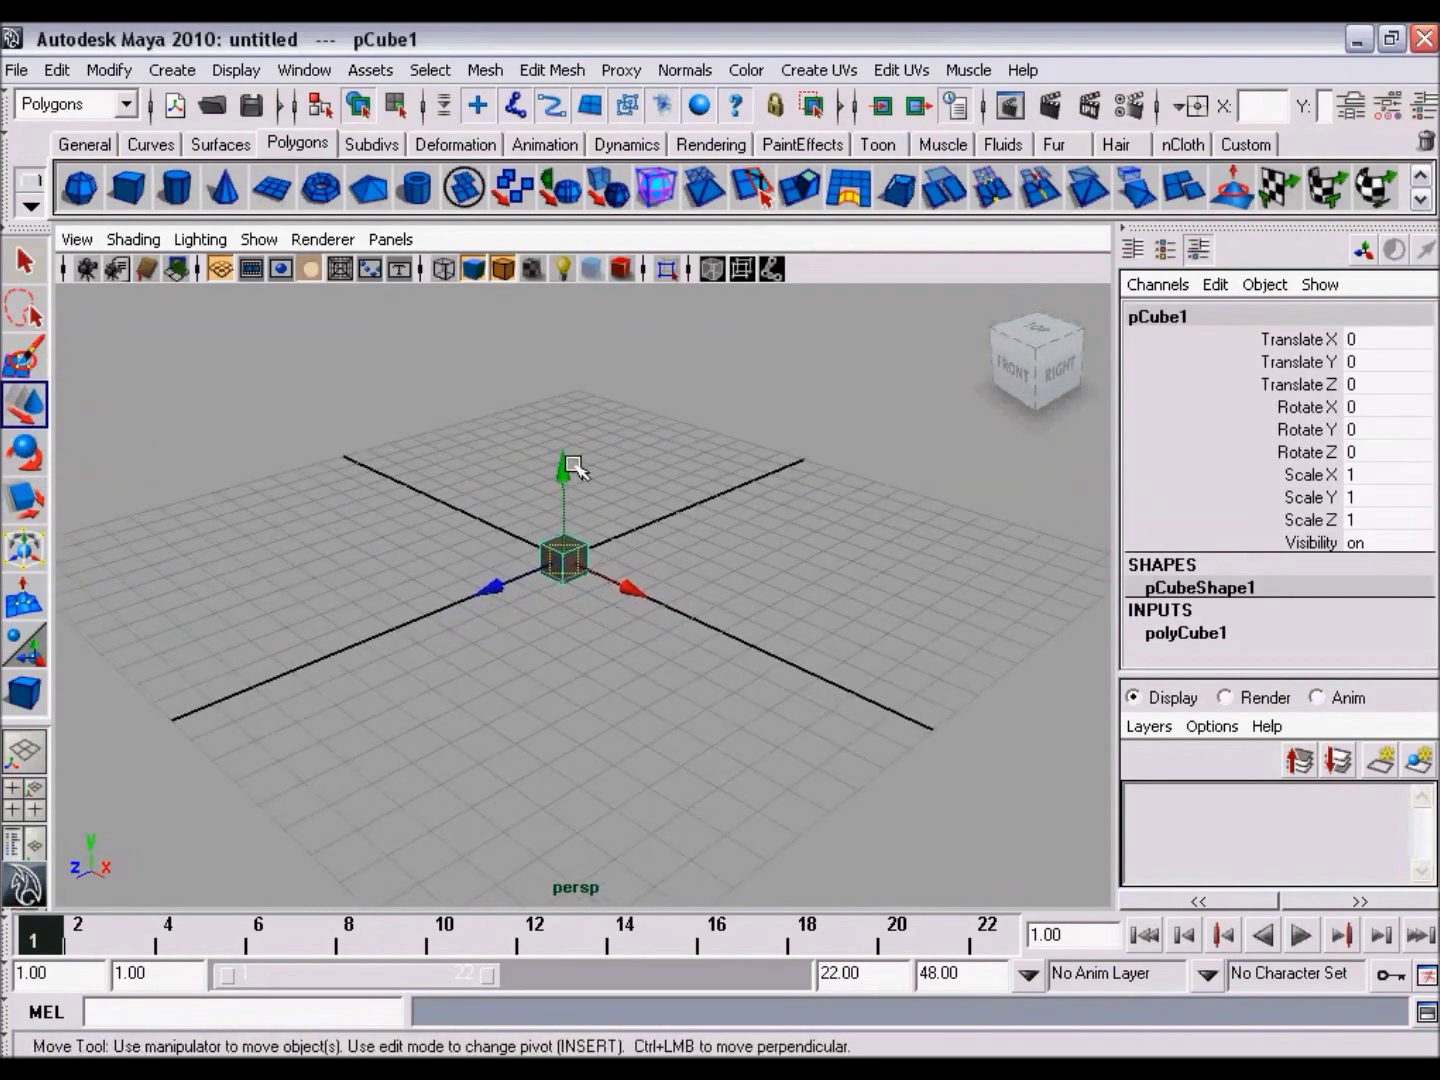
pyautogui.moveTo(720, 634)
pyautogui.keyDown('alt'); pyautogui.mouseDown(button='right')
pyautogui.moveTo(640, 609)
pyautogui.moveTo(698, 620)
pyautogui.mouseUp(button='right'); pyautogui.keyUp('alt')
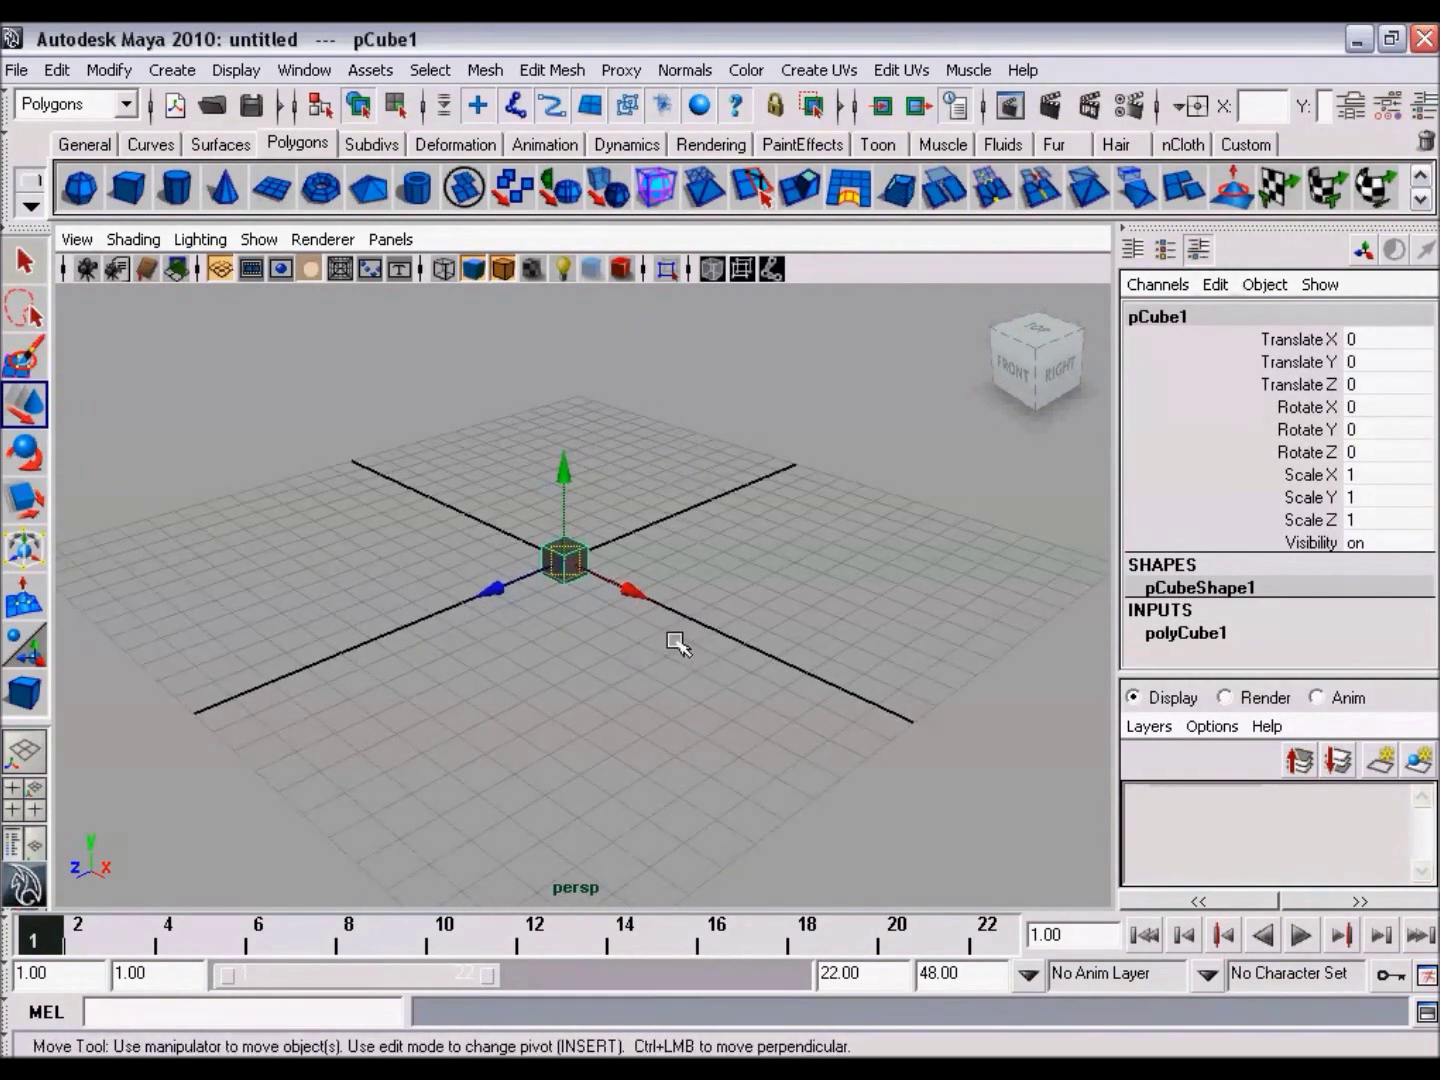
pyautogui.keyDown('alt'); pyautogui.moveTo(675, 636); pyautogui.dragTo(707, 704); pyautogui.keyUp('alt')
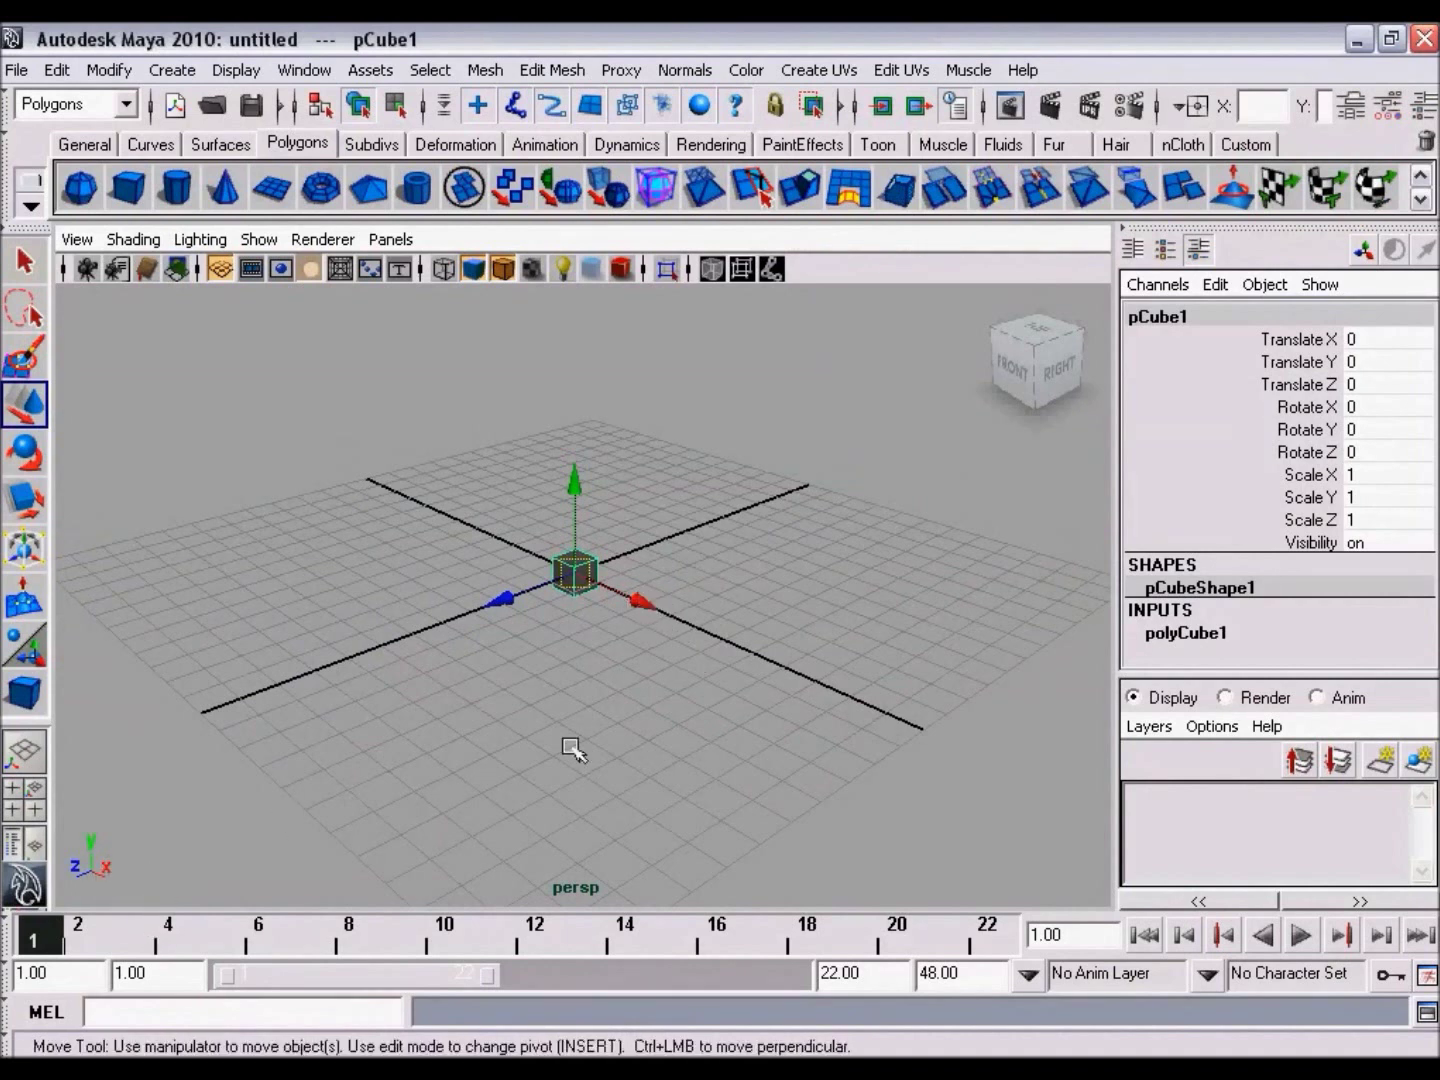
pyautogui.moveTo(640, 606)
pyautogui.mouseDown()
pyautogui.moveTo(791, 675)
pyautogui.moveTo(446, 530)
pyautogui.moveTo(885, 704)
pyautogui.moveTo(363, 491)
pyautogui.moveTo(745, 665)
pyautogui.moveTo(524, 566)
pyautogui.moveTo(720, 653)
pyautogui.moveTo(751, 405)
pyautogui.moveTo(386, 428)
pyautogui.moveTo(744, 728)
pyautogui.moveTo(572, 357)
pyautogui.moveTo(778, 810)
pyautogui.moveTo(566, 357)
pyautogui.moveTo(745, 825)
pyautogui.moveTo(499, 371)
pyautogui.moveTo(700, 633)
pyautogui.moveTo(648, 613)
pyautogui.mouseUp()
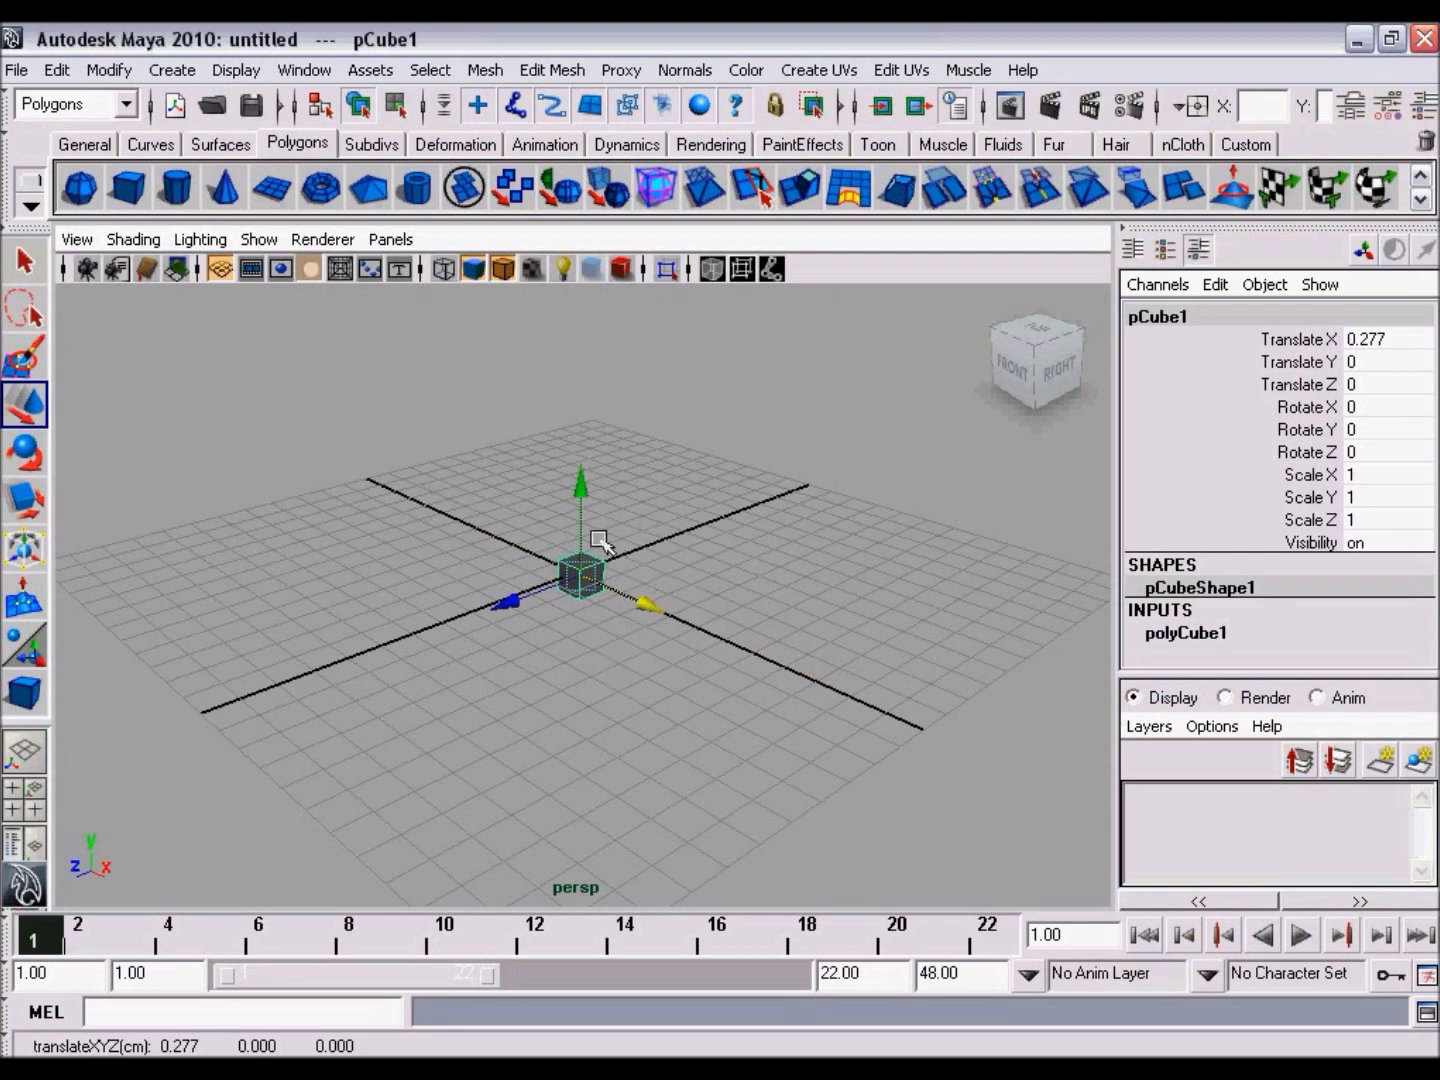
pyautogui.moveTo(584, 490)
pyautogui.mouseDown()
pyautogui.moveTo(588, 338)
pyautogui.moveTo(585, 546)
pyautogui.moveTo(612, 344)
pyautogui.moveTo(589, 498)
pyautogui.moveTo(586, 473)
pyautogui.mouseUp()
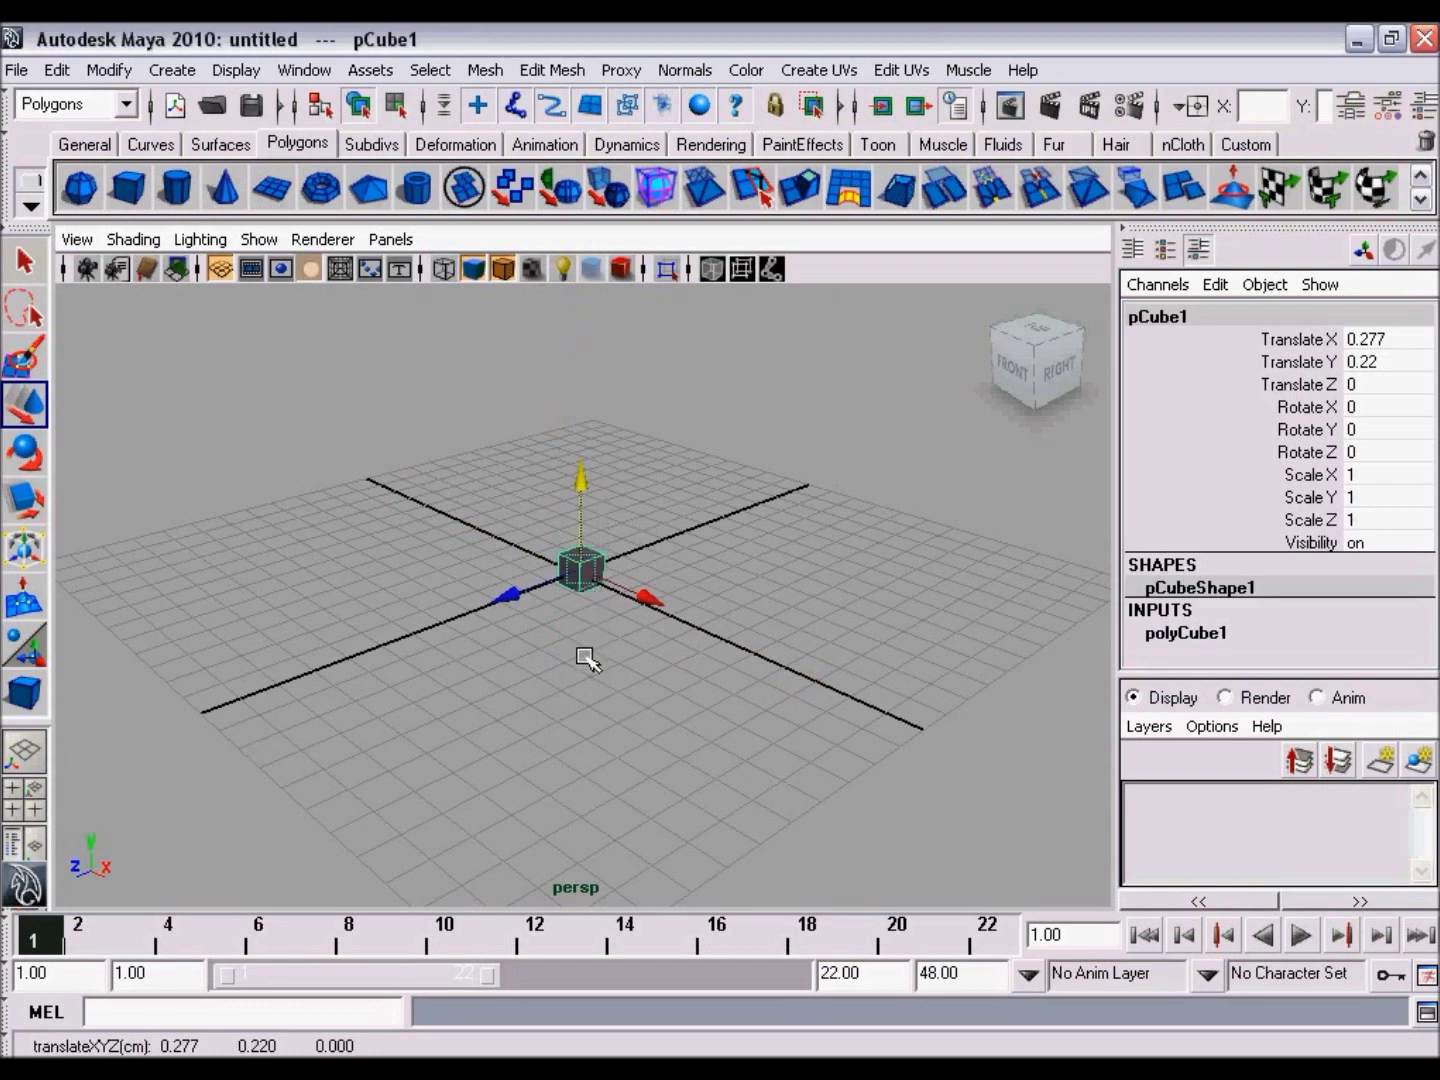
pyautogui.moveTo(511, 599)
pyautogui.mouseDown()
pyautogui.moveTo(636, 572)
pyautogui.moveTo(688, 586)
pyautogui.moveTo(363, 697)
pyautogui.moveTo(507, 632)
pyautogui.mouseUp()
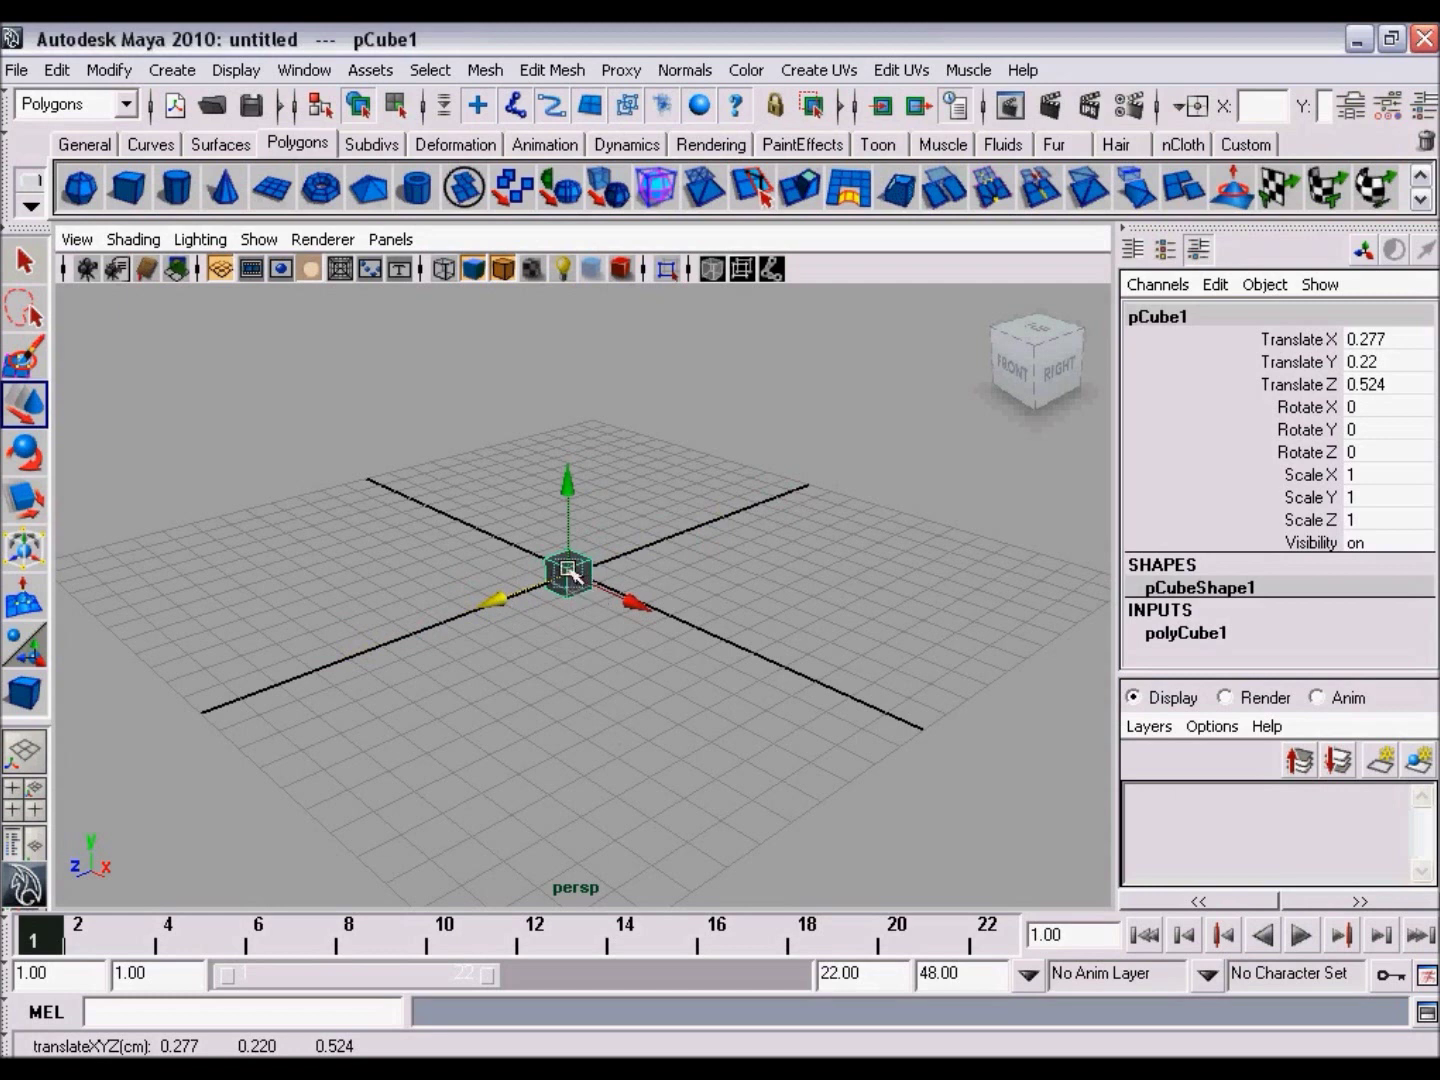
pyautogui.moveTo(573, 581)
pyautogui.mouseDown()
pyautogui.moveTo(521, 720)
pyautogui.moveTo(463, 550)
pyautogui.moveTo(660, 605)
pyautogui.moveTo(678, 750)
pyautogui.moveTo(681, 678)
pyautogui.moveTo(616, 672)
pyautogui.moveTo(571, 582)
pyautogui.mouseUp()
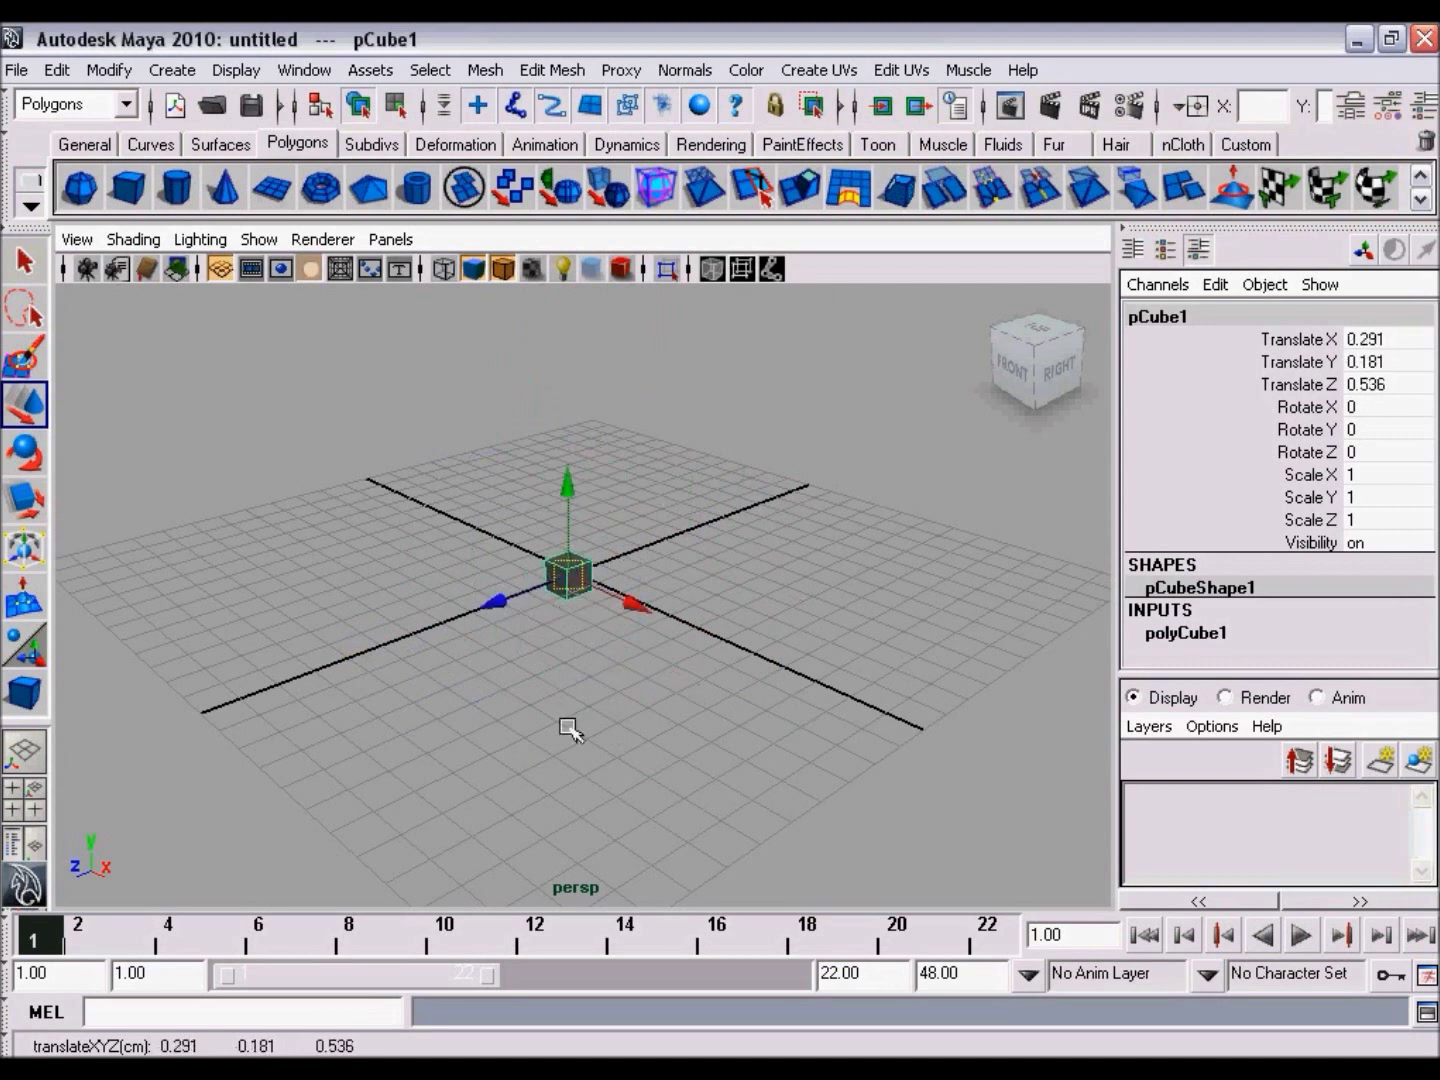
# Step: Rotate the cube about its individual axes with the Rotate tool and tumble it freely to about X 124, Y 41, Z 139 degrees
pyautogui.click(24, 455)
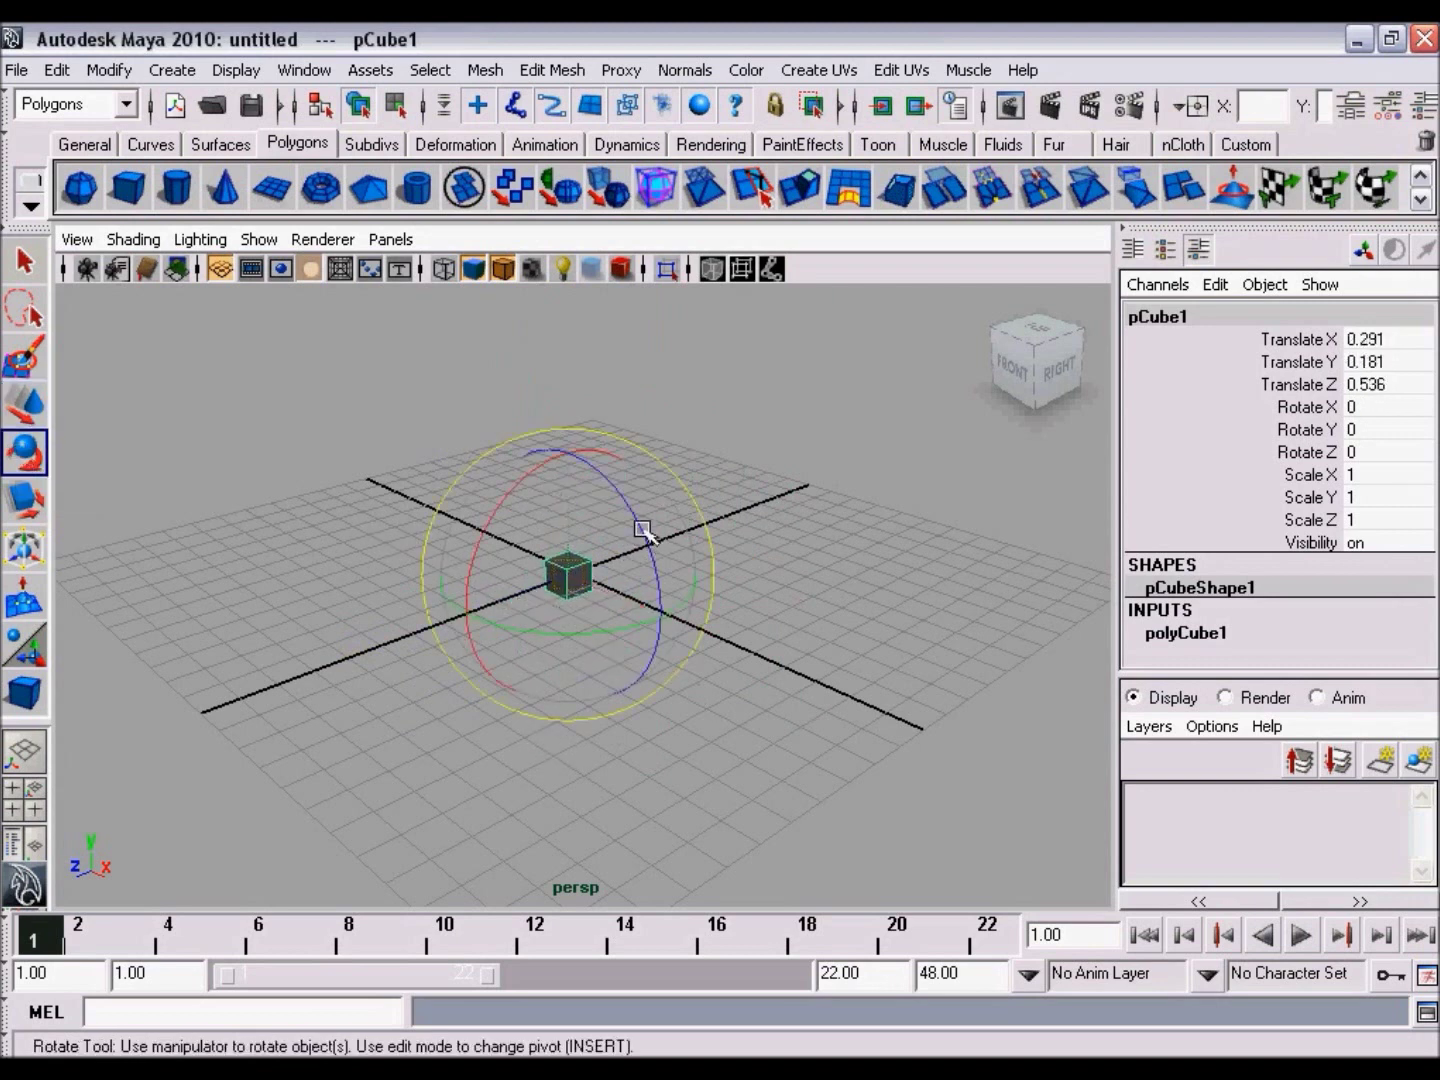
pyautogui.moveTo(640, 519); pyautogui.dragTo(640, 520)
pyautogui.moveTo(638, 521); pyautogui.dragTo(689, 714)
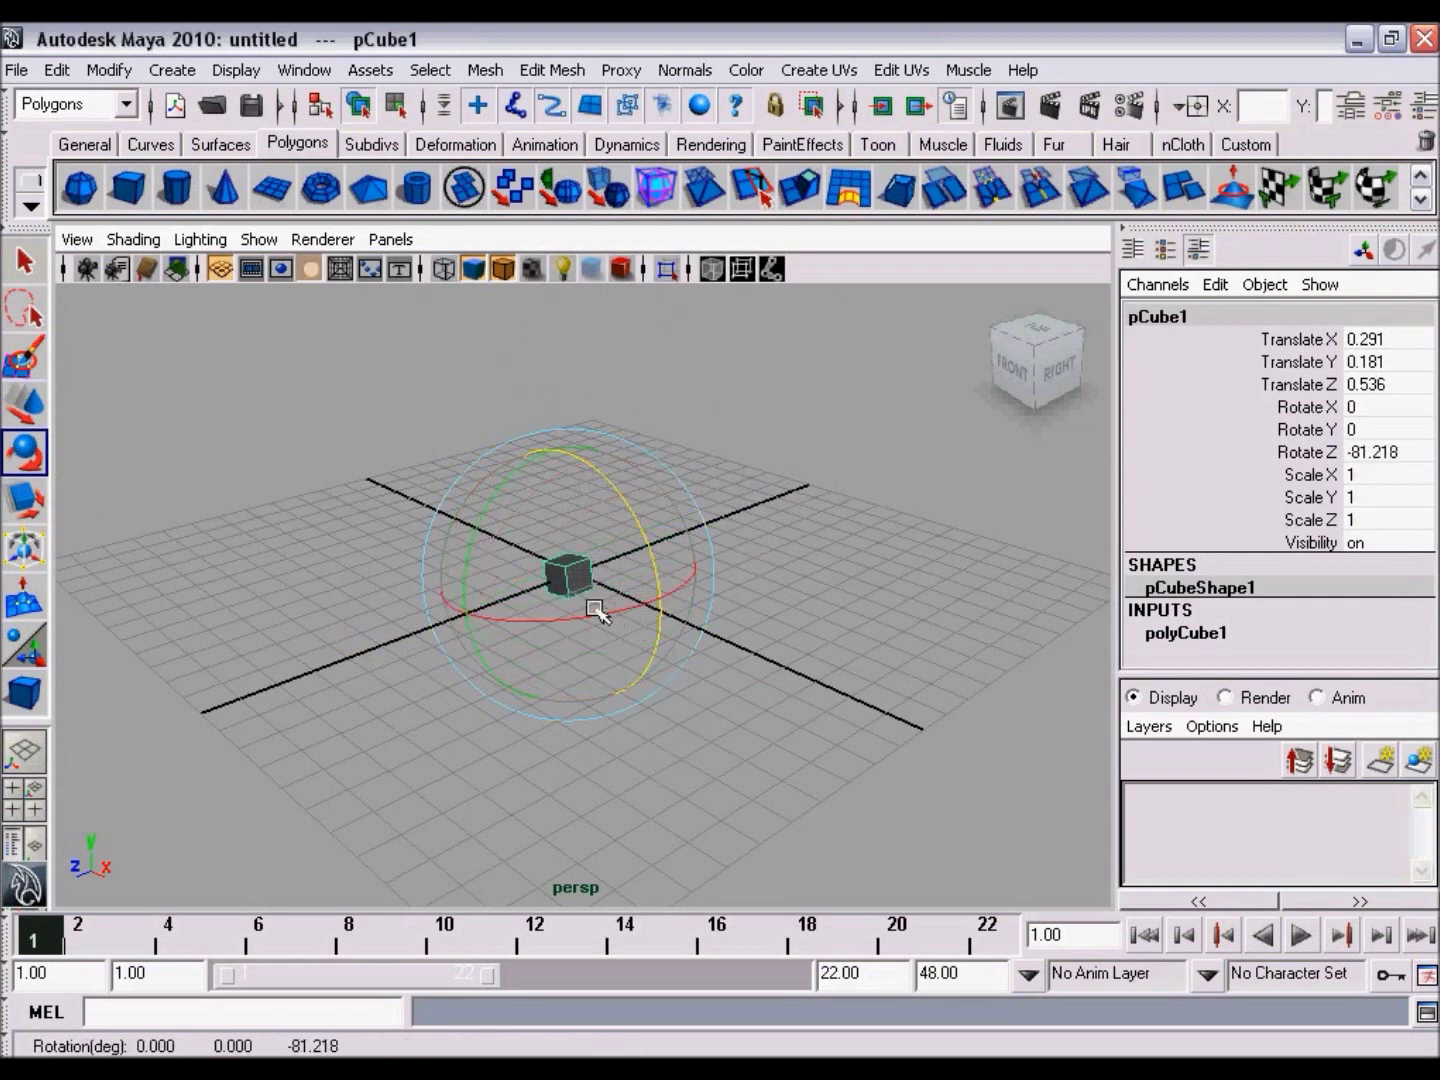
pyautogui.moveTo(598, 618); pyautogui.dragTo(522, 560)
pyautogui.hotkey('ctrl', 'z')
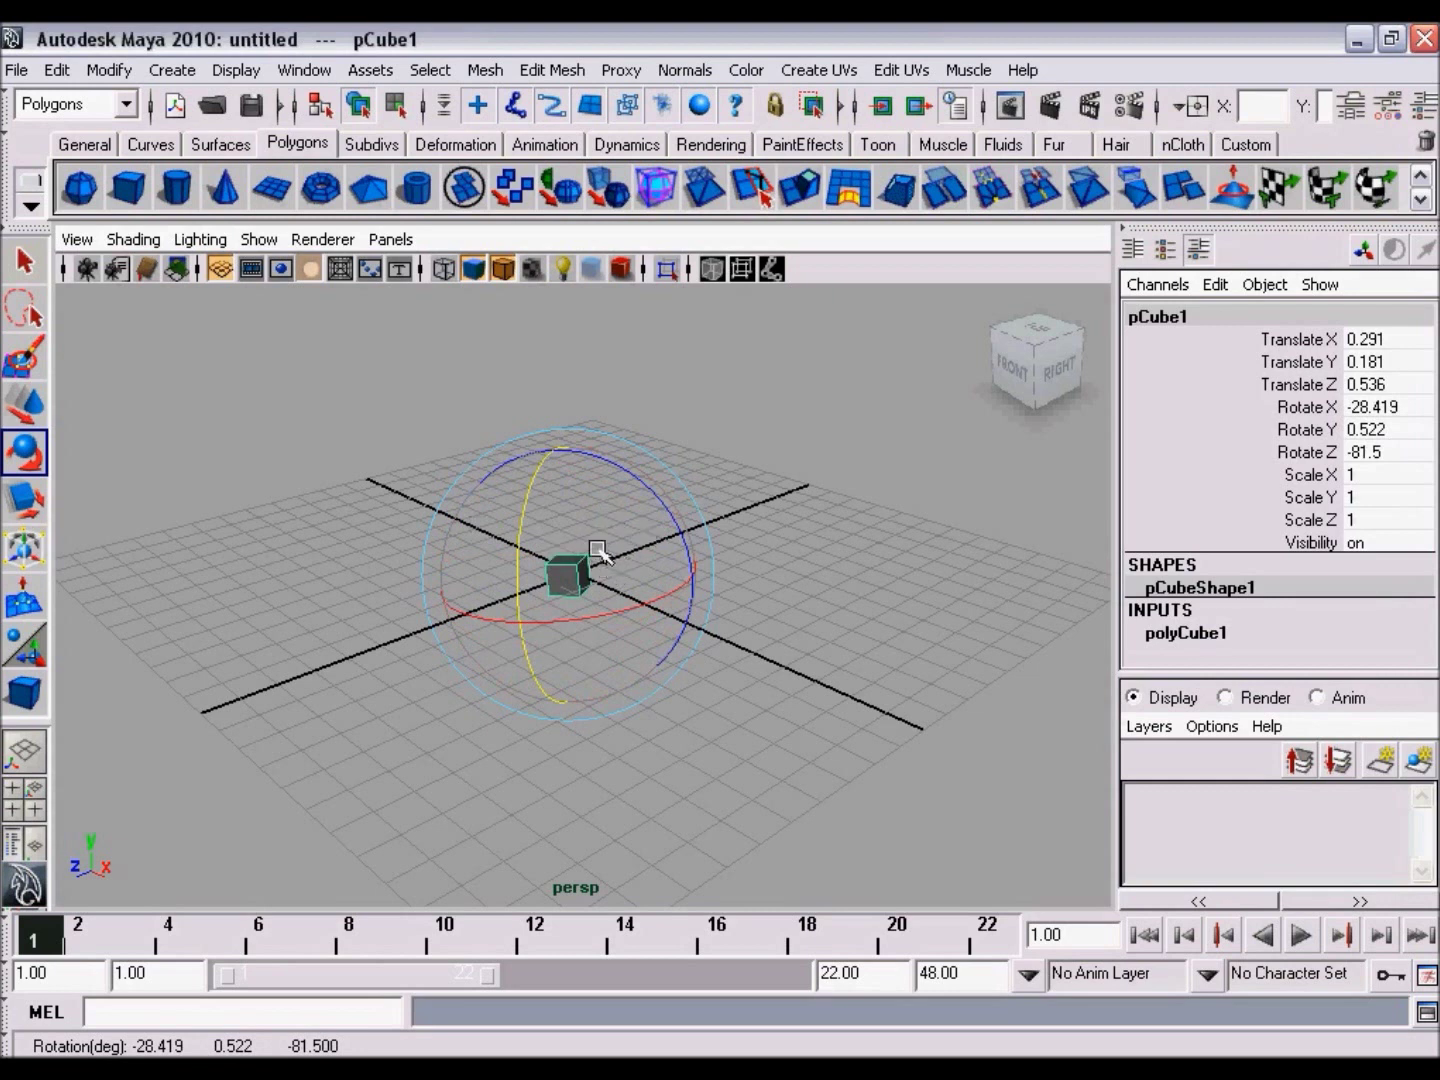
pyautogui.moveTo(605, 558)
pyautogui.mouseDown()
pyautogui.moveTo(585, 485)
pyautogui.moveTo(678, 572)
pyautogui.moveTo(540, 571)
pyautogui.moveTo(637, 597)
pyautogui.moveTo(427, 524)
pyautogui.moveTo(428, 566)
pyautogui.moveTo(601, 565)
pyautogui.moveTo(651, 503)
pyautogui.moveTo(611, 540)
pyautogui.mouseUp()
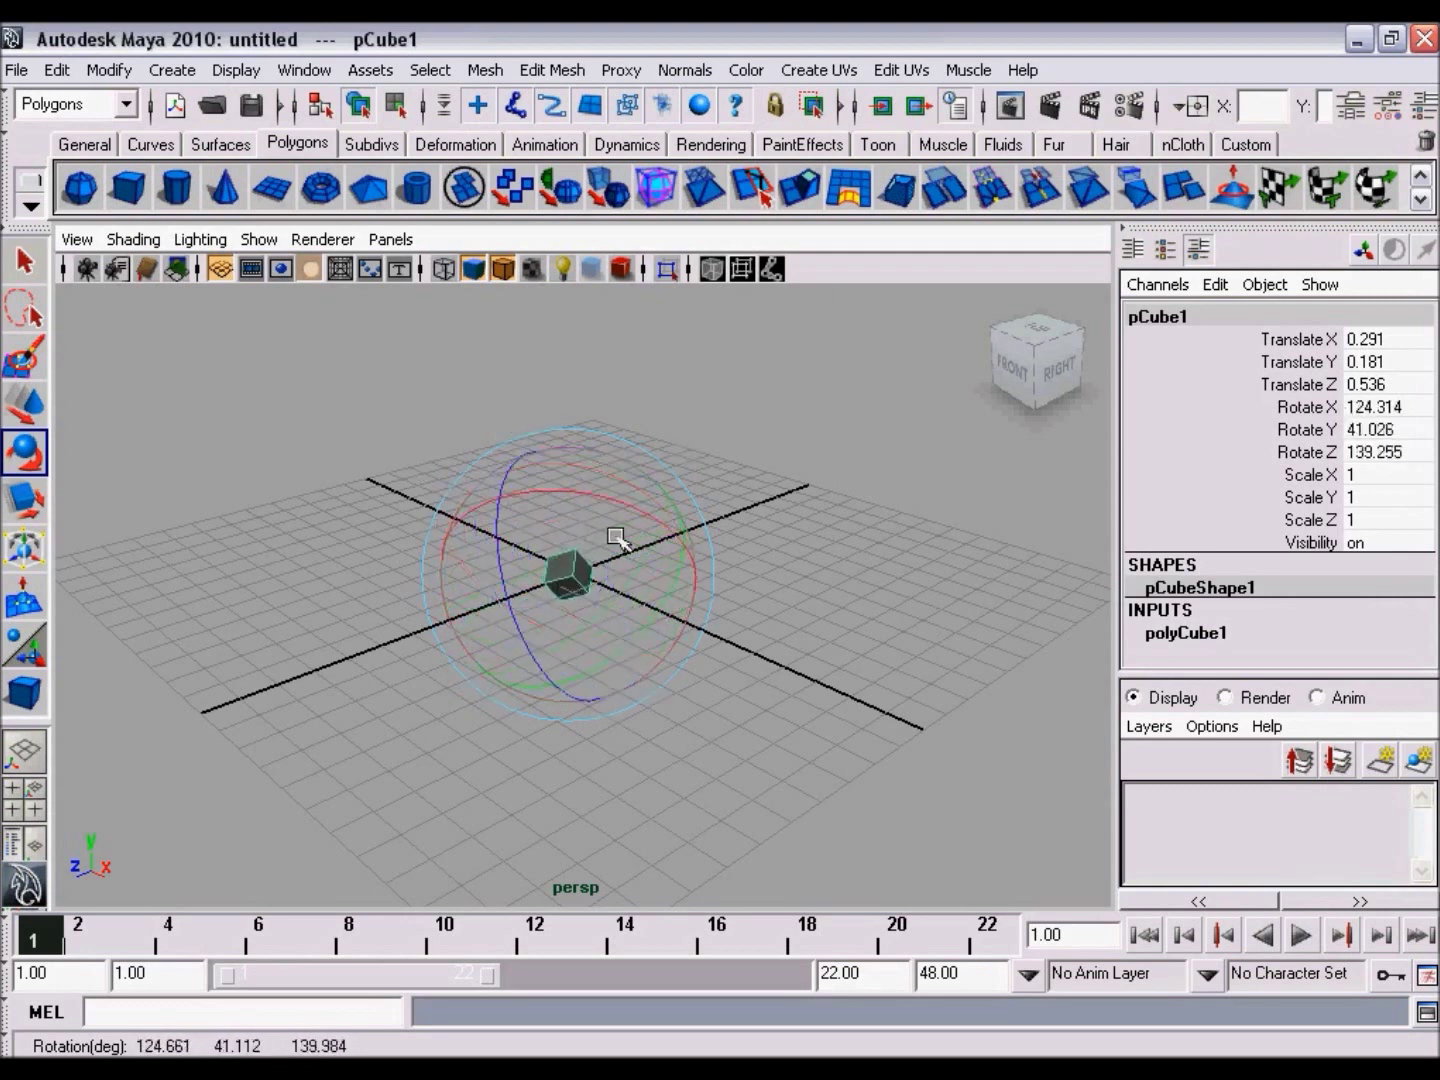
# Step: Undo all rotations applied to the cube
pyautogui.click(58, 68)
pyautogui.click(96, 114)
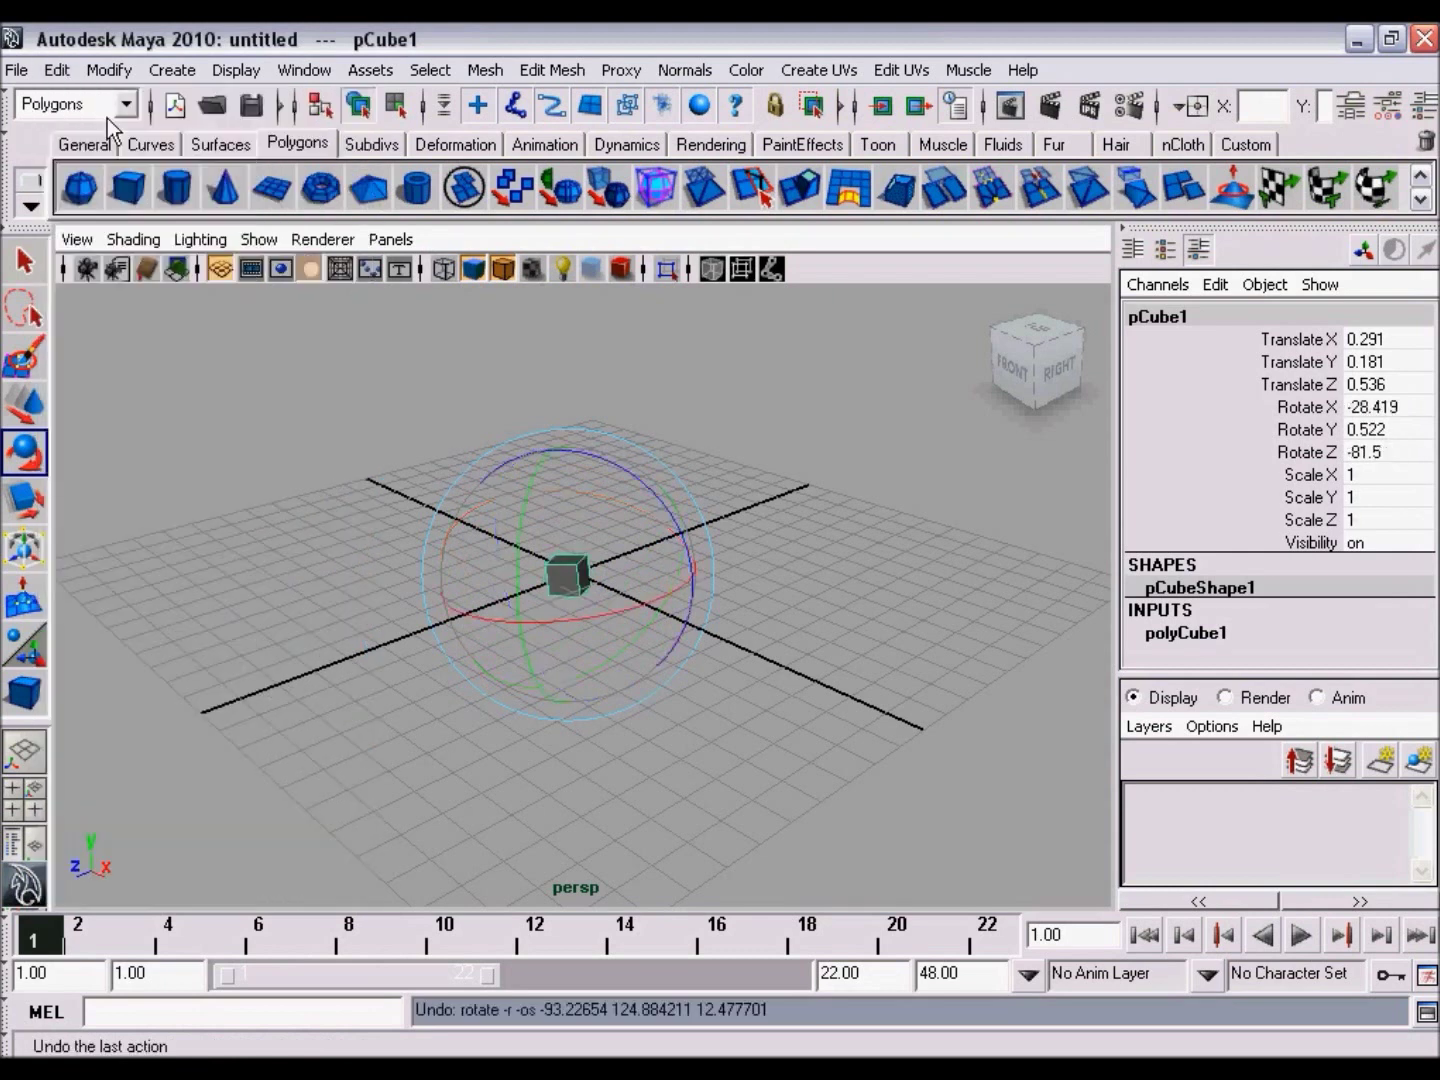
pyautogui.hotkey('ctrl', 'z')
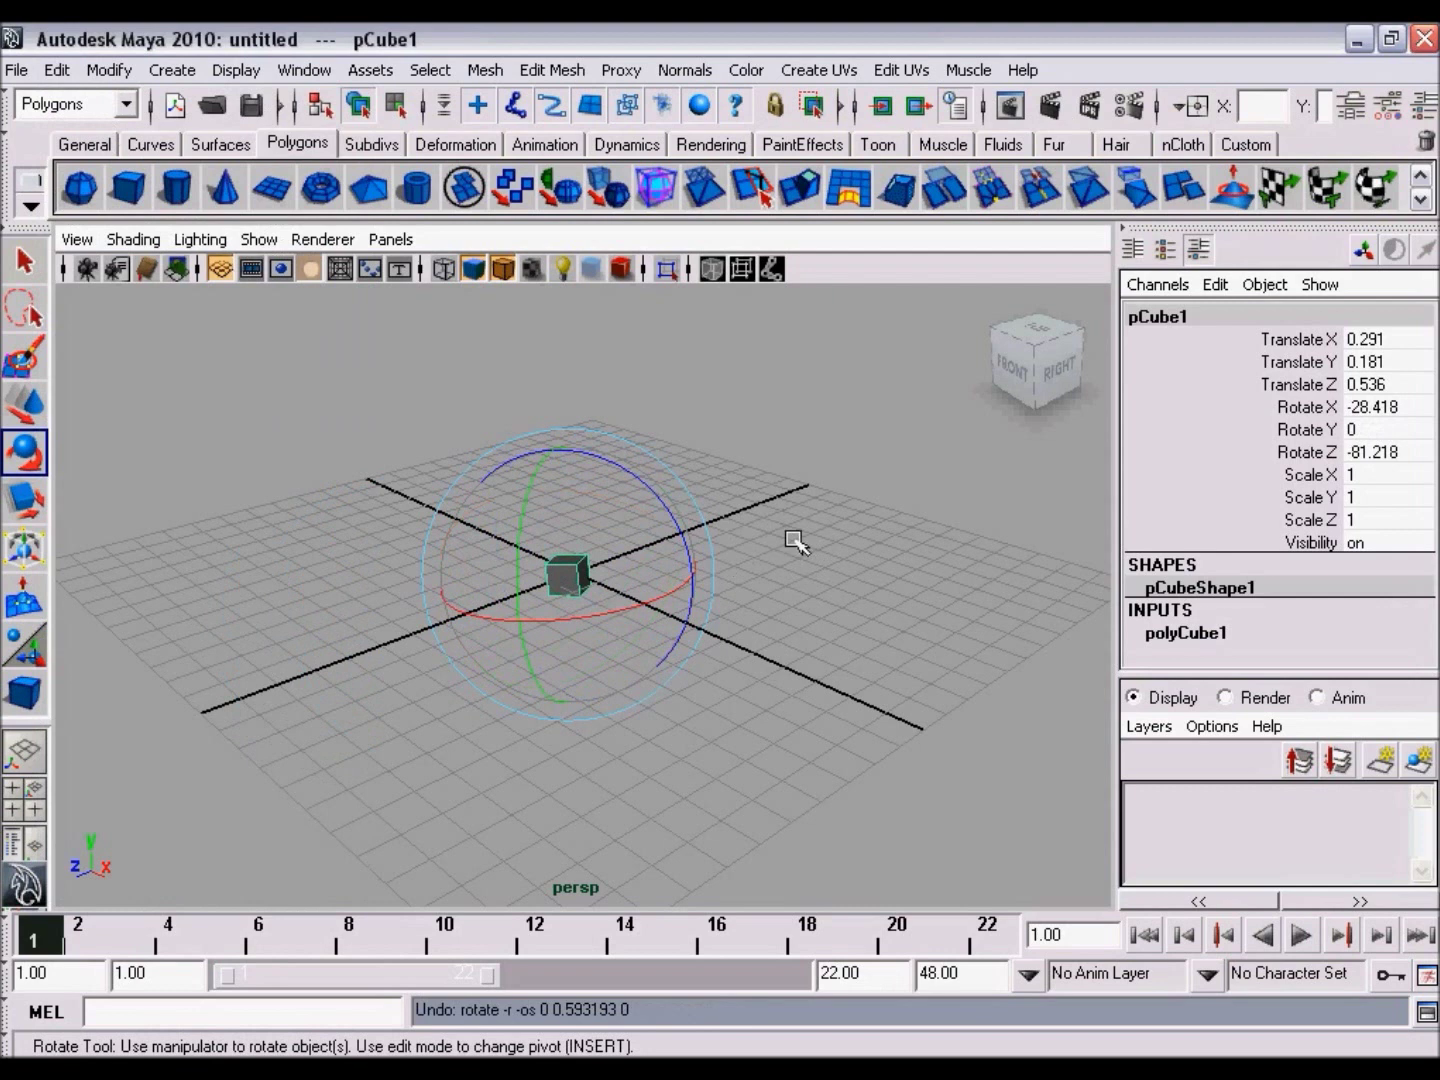
pyautogui.hotkey('ctrl', 'z')
pyautogui.hotkey('ctrl', 'z')
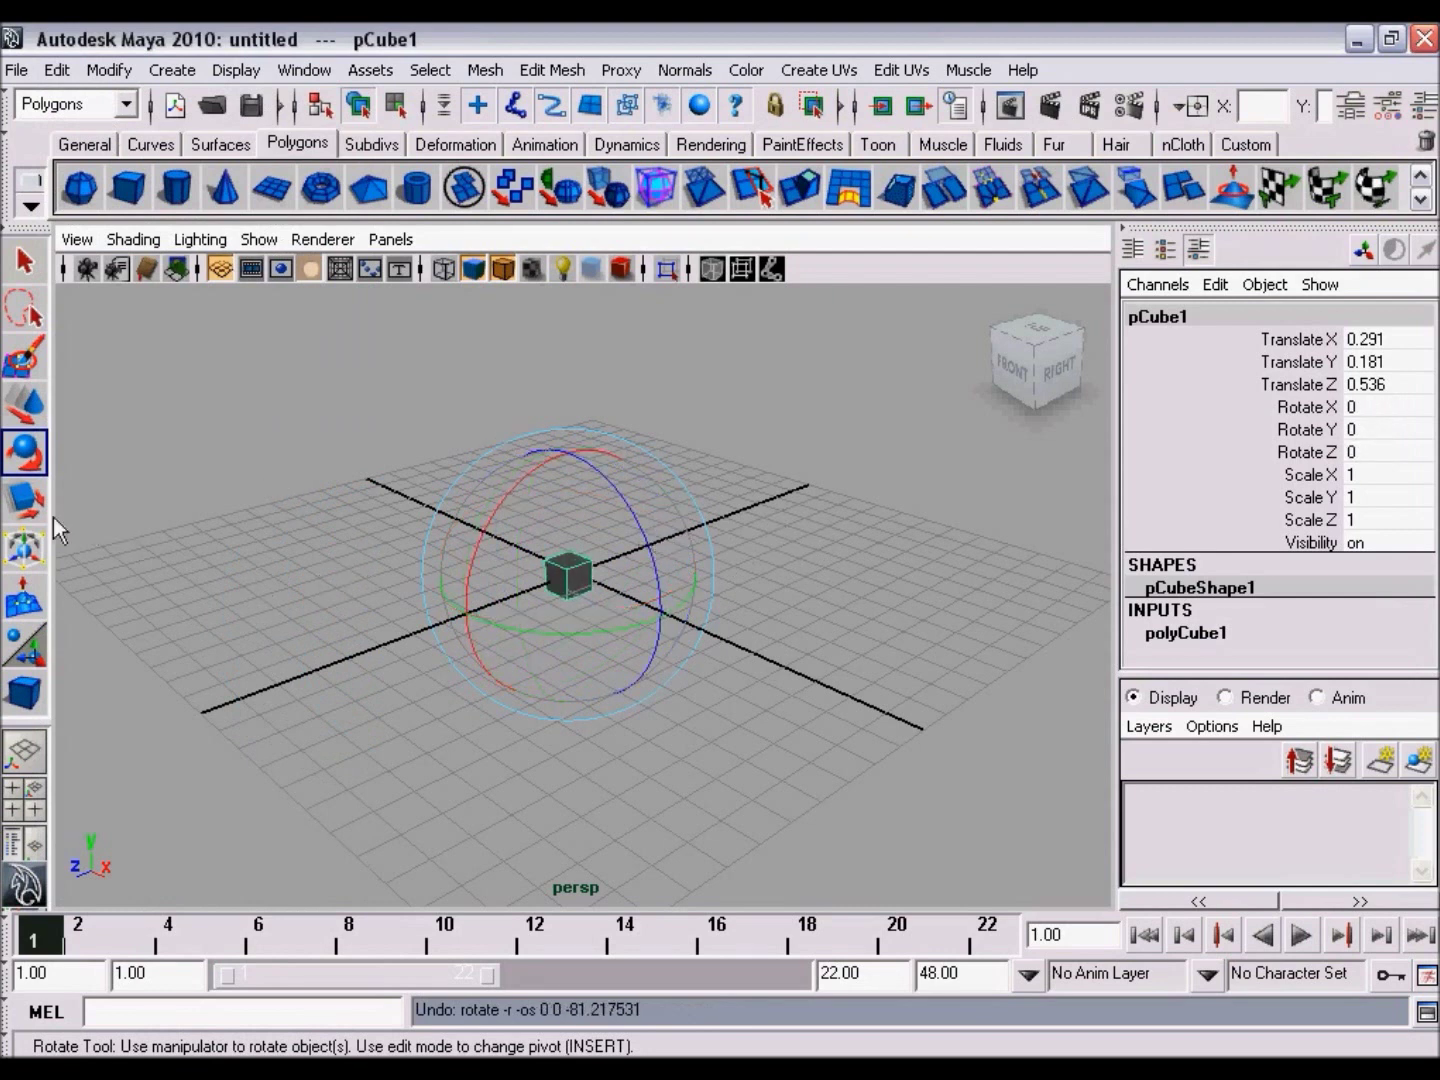
# Step: Scale the cube along each axis with the Scale tool, then uniformly to about X 3.77, Y 2.58, Z 4.51
pyautogui.click(27, 500)
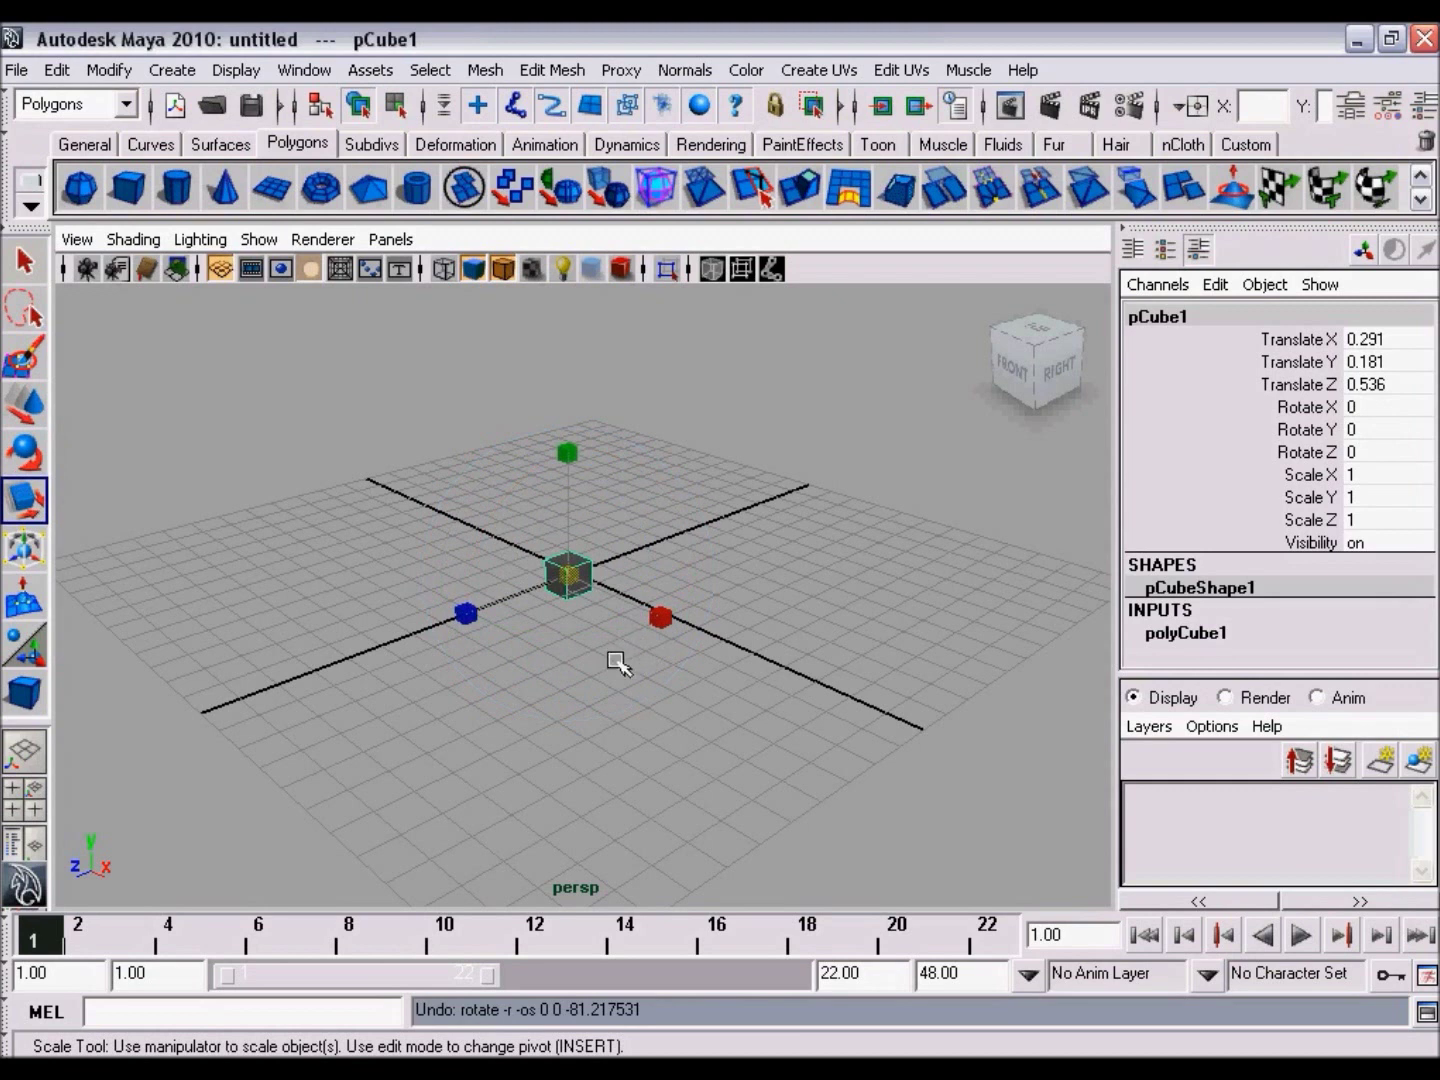
pyautogui.moveTo(665, 619); pyautogui.dragTo(816, 781)
pyautogui.moveTo(466, 608); pyautogui.dragTo(280, 699)
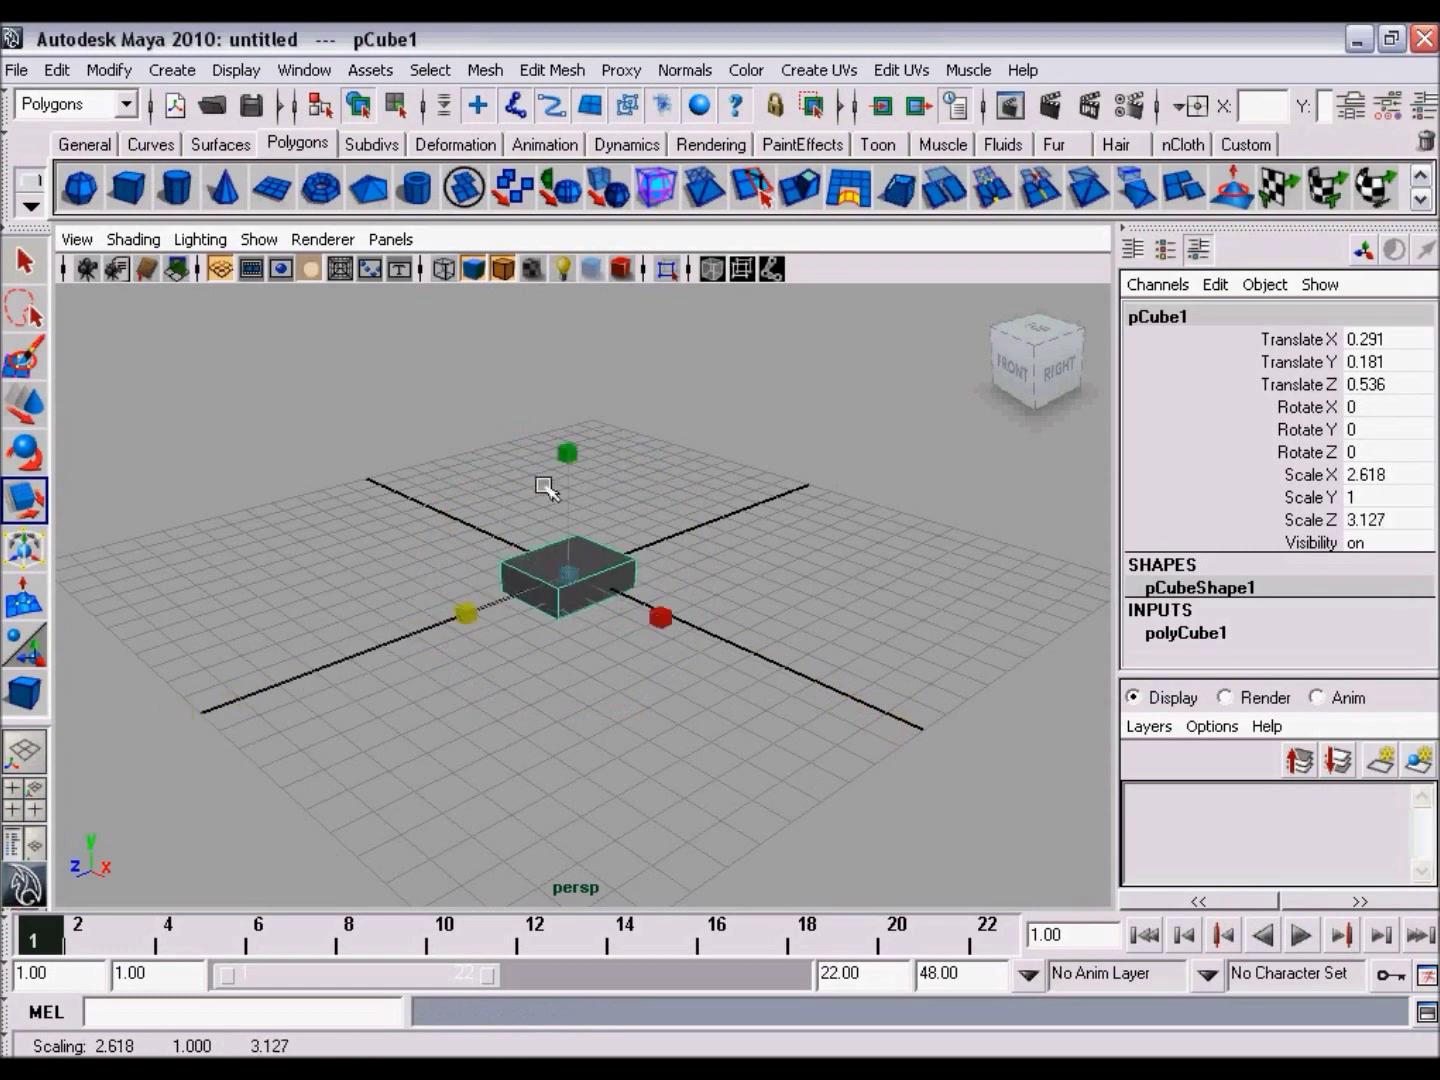
pyautogui.moveTo(571, 453); pyautogui.dragTo(601, 346)
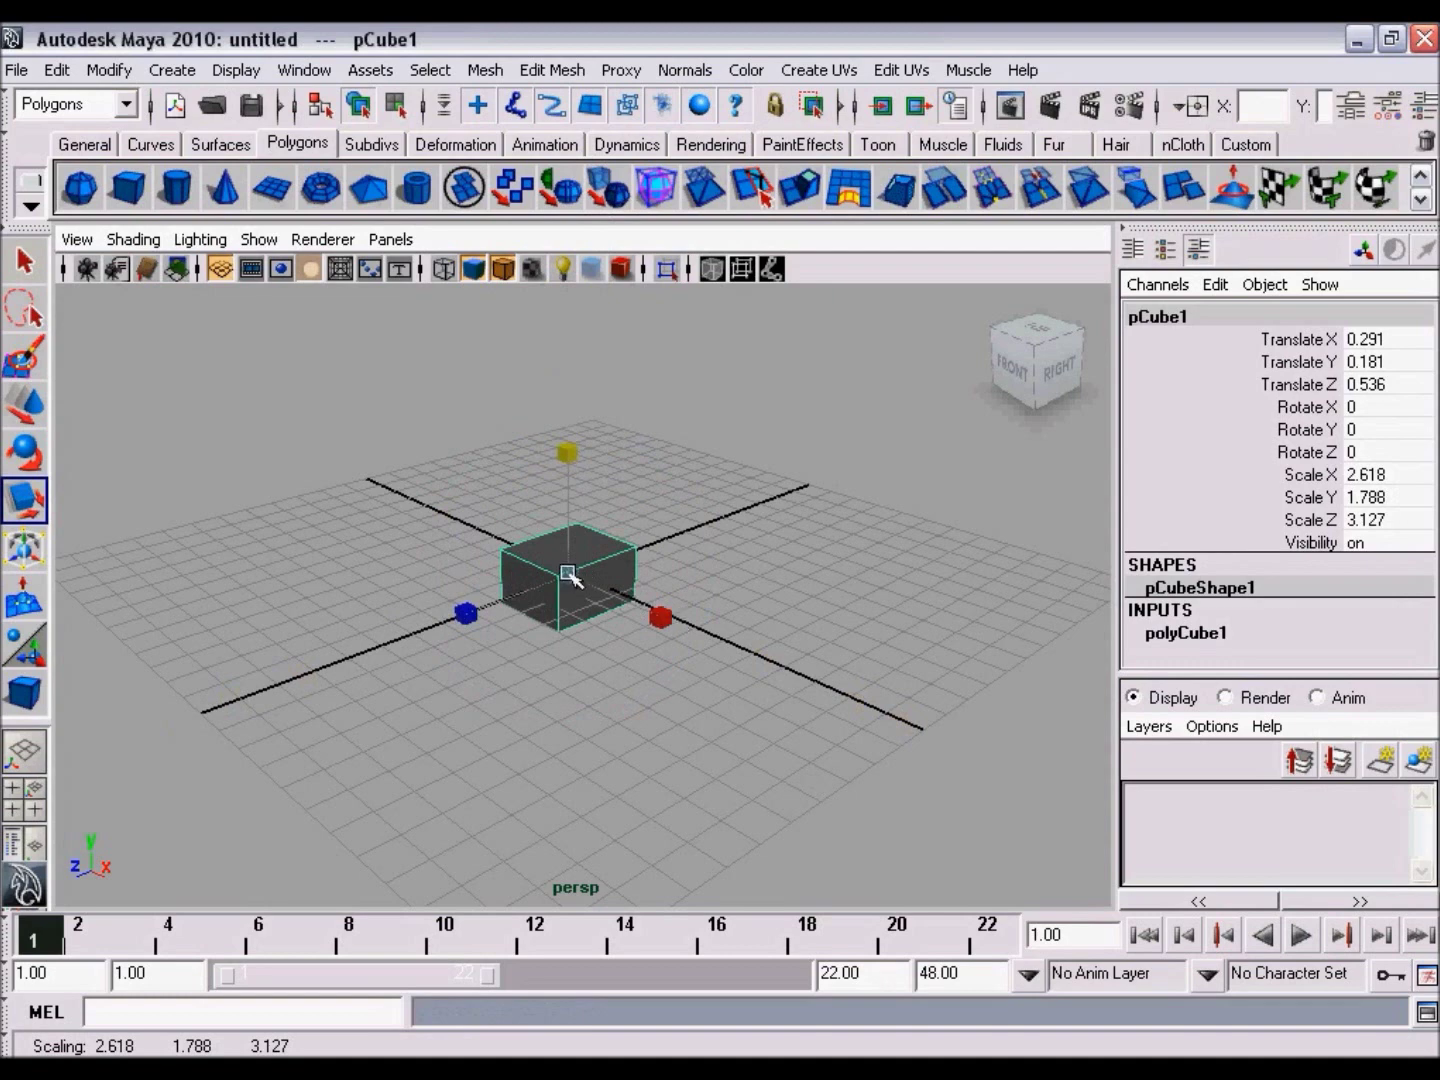
pyautogui.moveTo(571, 577); pyautogui.dragTo(677, 612)
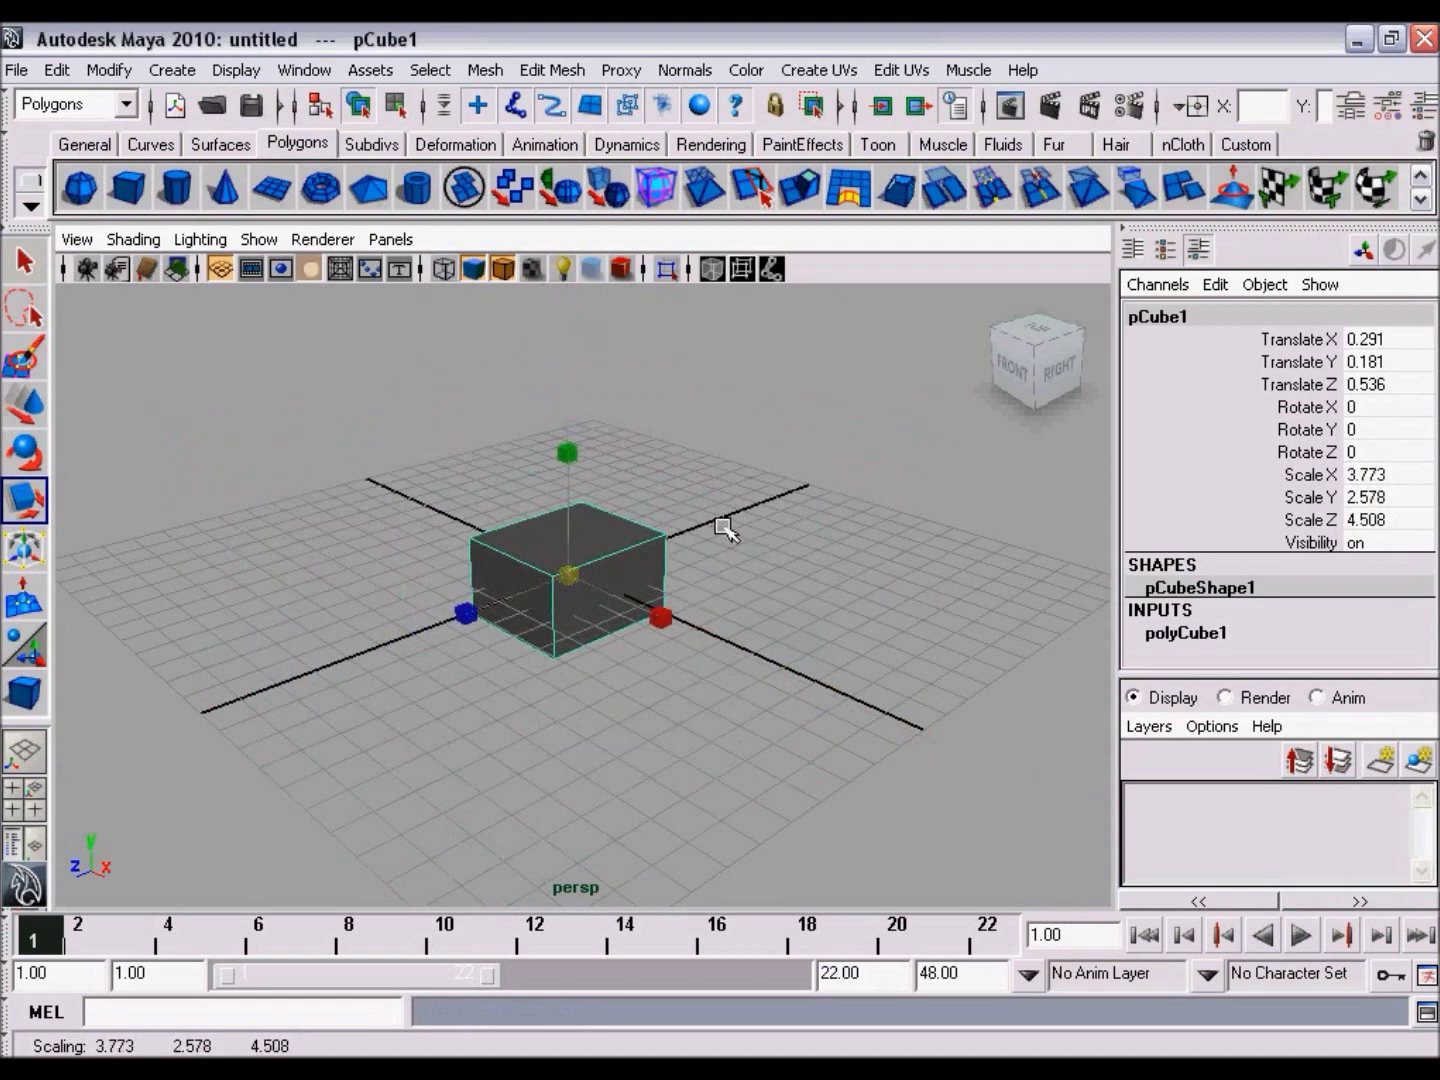
# Step: Undo all scaling applied to the cube
pyautogui.hotkey('ctrl', 'z')
pyautogui.hotkey('ctrl', 'z')
pyautogui.hotkey('ctrl', 'z')
pyautogui.hotkey('ctrl', 'z')
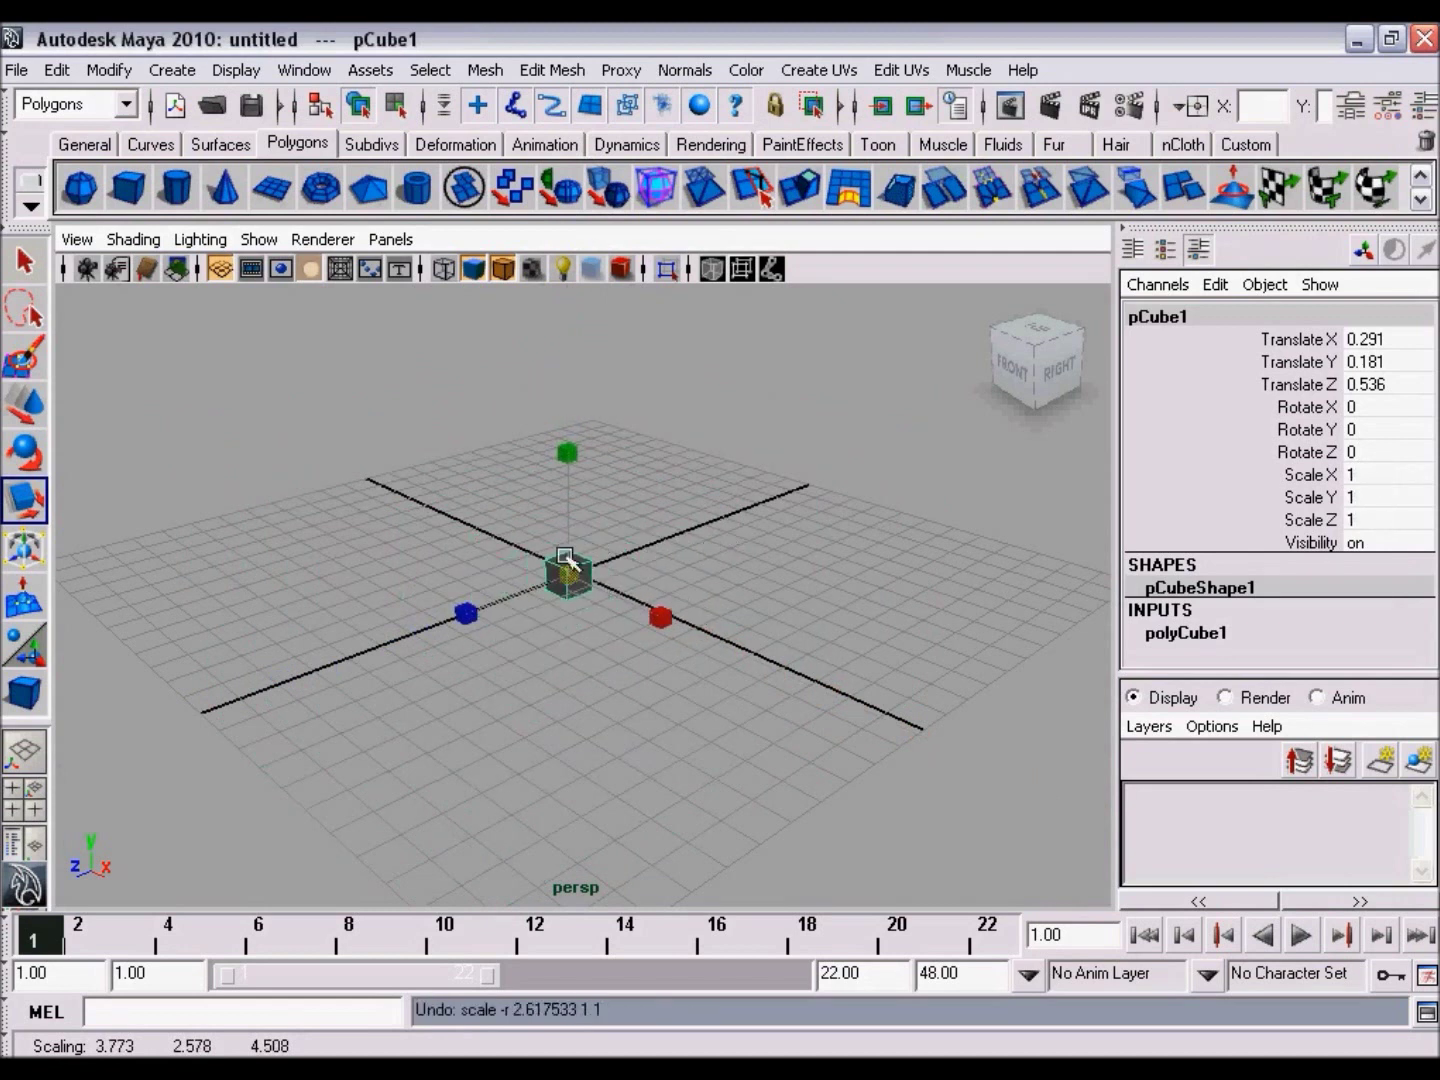
# Step: Scale the cube uniformly to about 5.84 on all three axes
pyautogui.moveTo(571, 577); pyautogui.dragTo(706, 581)
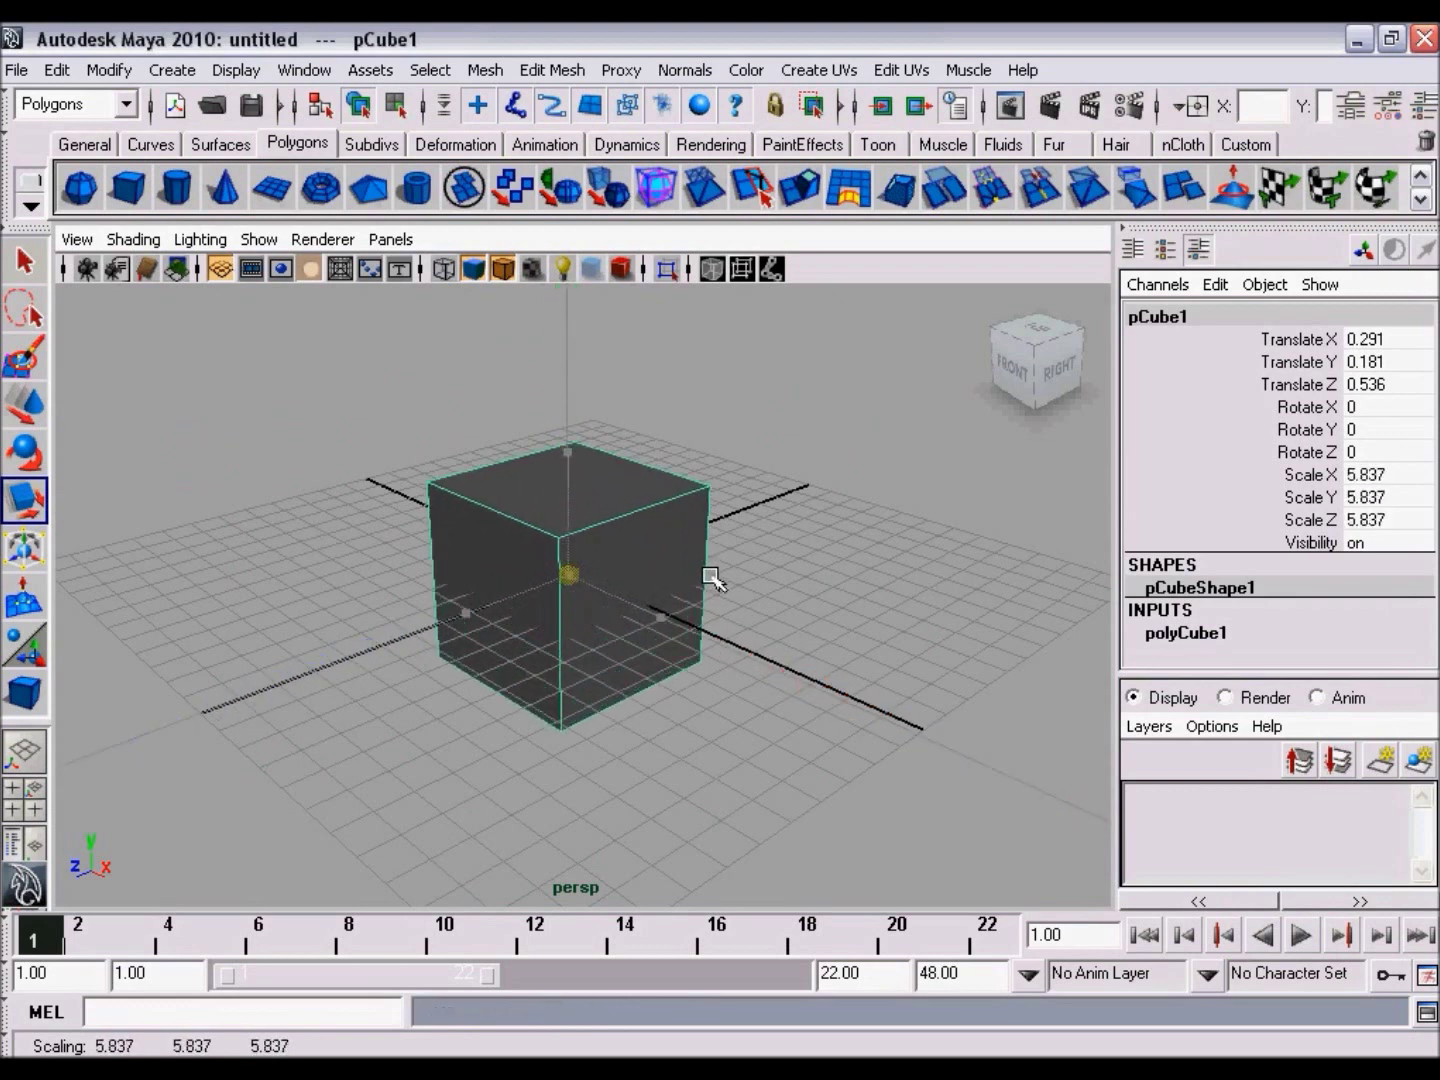
pyautogui.keyDown('alt'); pyautogui.moveTo(685, 612); pyautogui.dragTo(470, 610, button='right'); pyautogui.keyUp('alt')
pyautogui.keyDown('alt'); pyautogui.moveTo(540, 571); pyautogui.dragTo(675, 604); pyautogui.keyUp('alt')
pyautogui.keyDown('alt'); pyautogui.moveTo(675, 605); pyautogui.dragTo(665, 601, button='right'); pyautogui.keyUp('alt')
pyautogui.keyDown('alt'); pyautogui.moveTo(665, 600); pyautogui.dragTo(600, 575); pyautogui.keyUp('alt')
pyautogui.keyDown('alt'); pyautogui.moveTo(599, 575); pyautogui.dragTo(597, 586, button='right'); pyautogui.keyUp('alt')
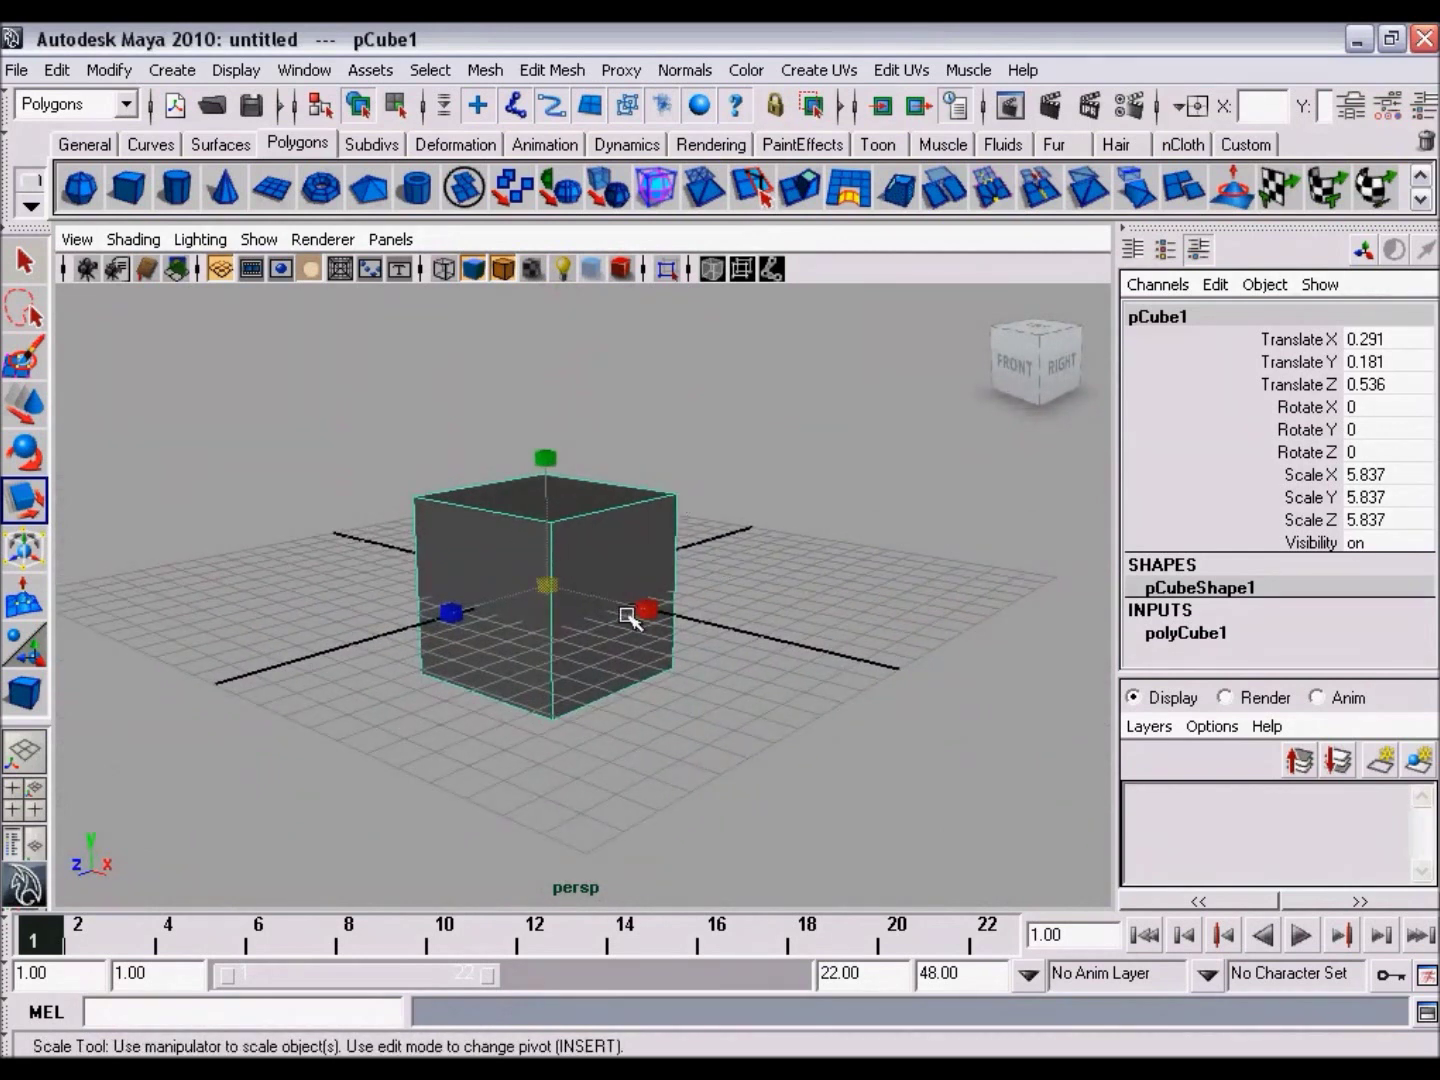
# Step: Switch the cube to Vertex mode and move its top back-right vertex inward with the Move tool to about X 4.04, Y 2.94, Z -0.16
pyautogui.rightClick(593, 550)
pyautogui.moveTo(589, 548); pyautogui.dragTo(499, 550, button='right')
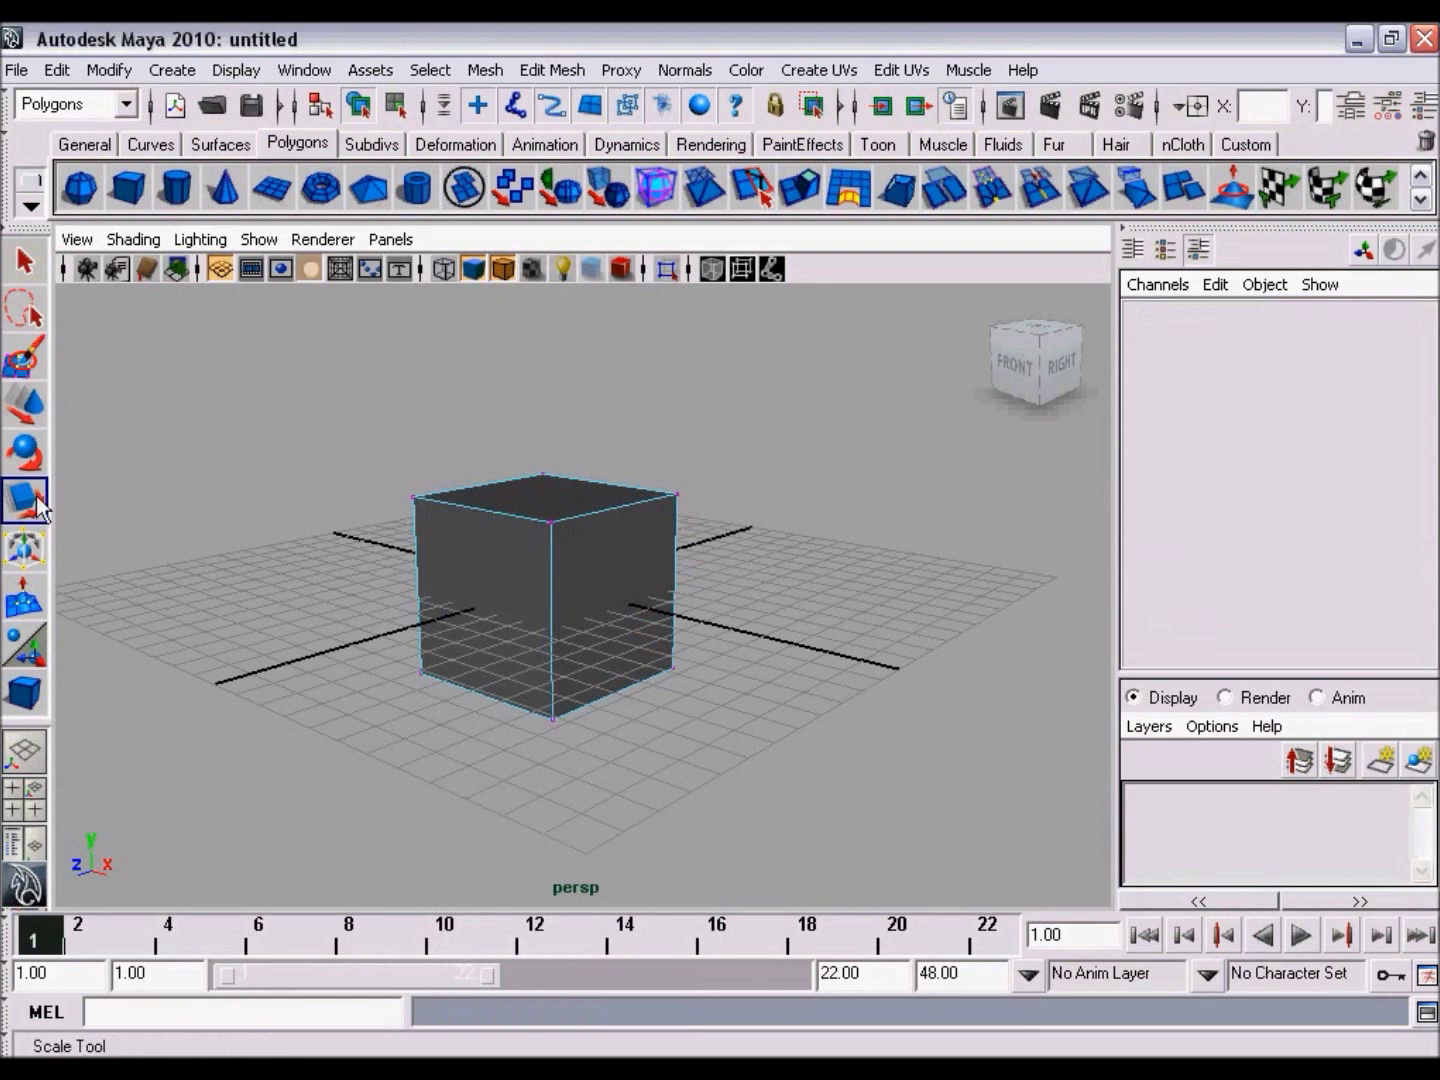
pyautogui.click(31, 405)
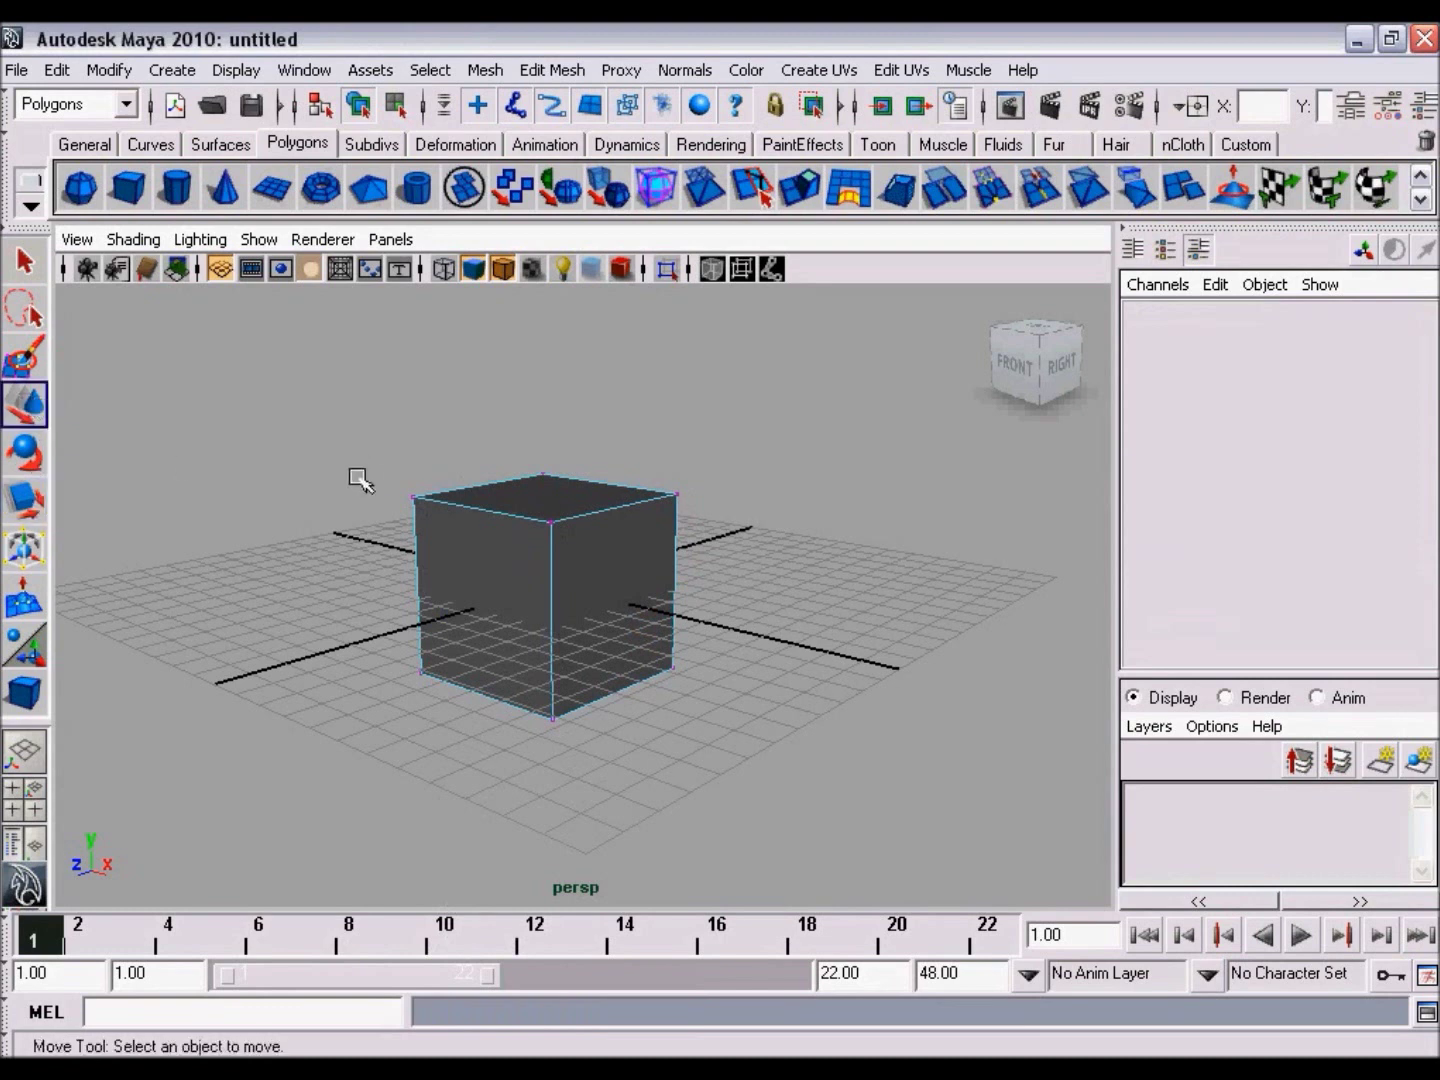
pyautogui.click(677, 496)
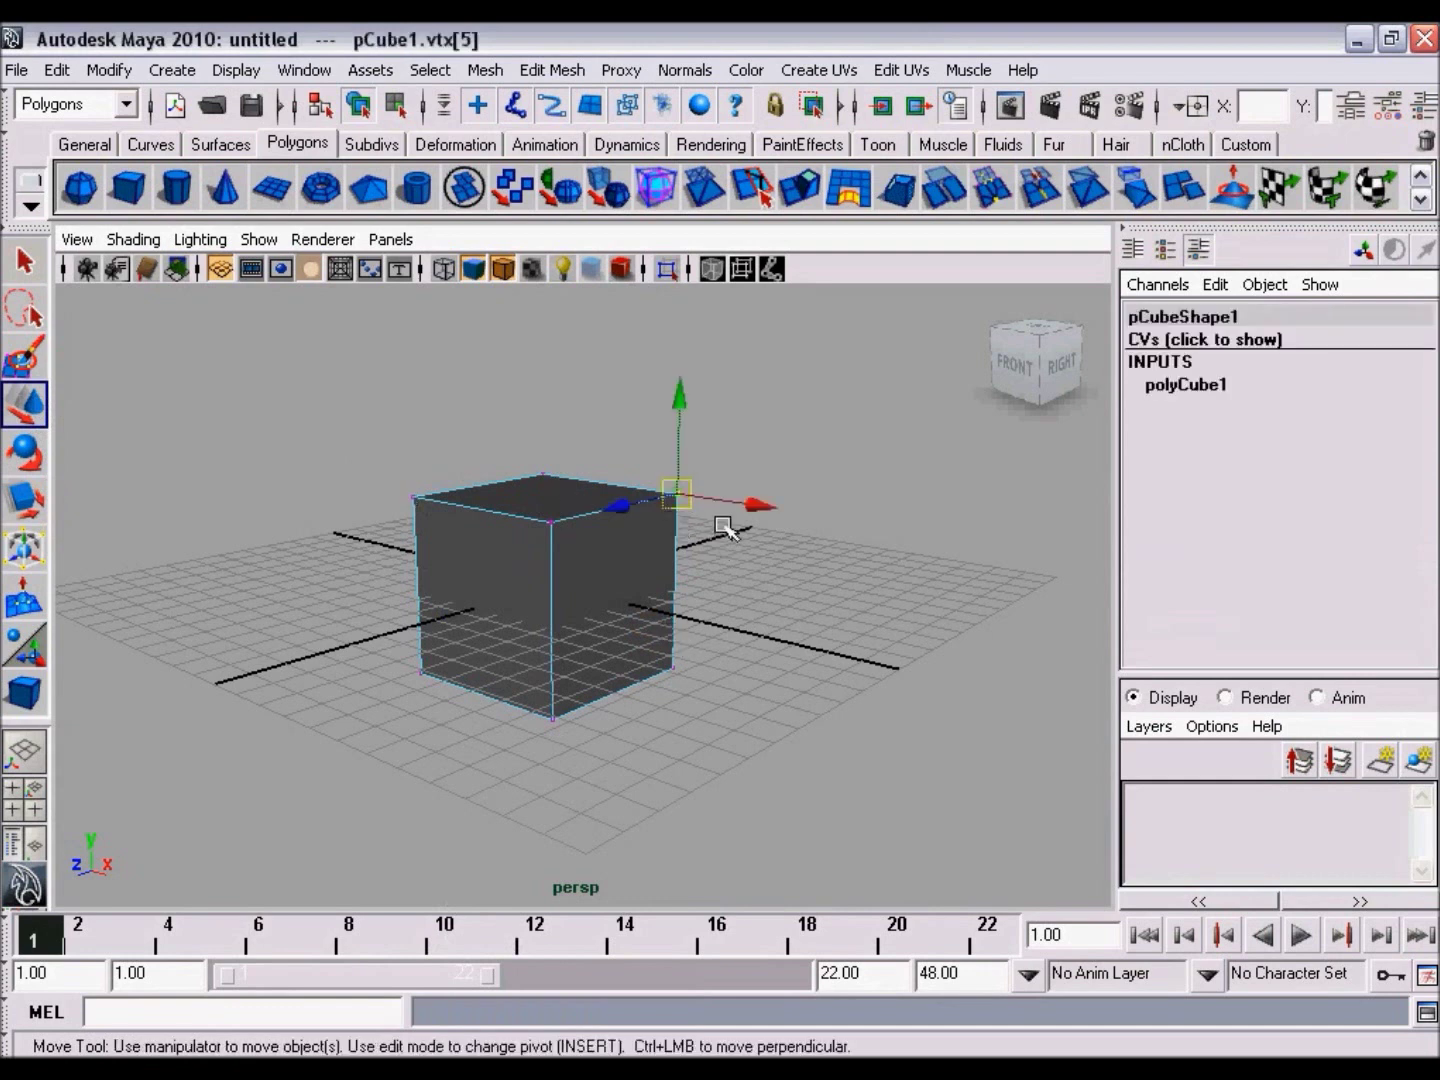
pyautogui.moveTo(748, 509); pyautogui.dragTo(823, 512)
pyautogui.moveTo(743, 434); pyautogui.dragTo(664, 524)
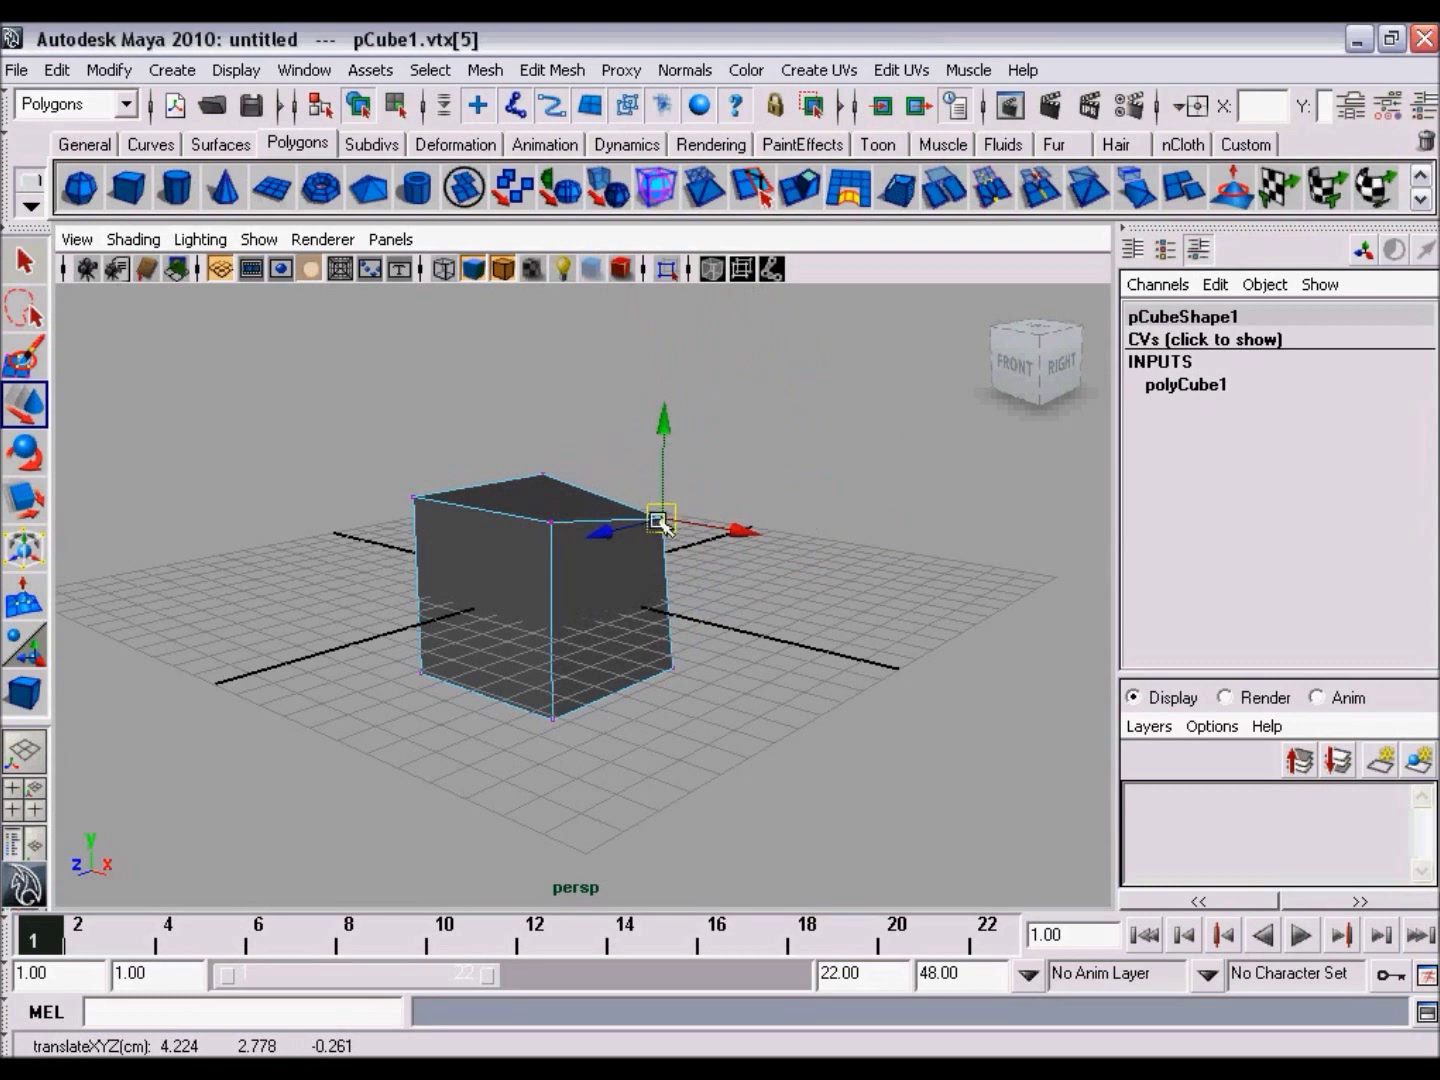
pyautogui.moveTo(669, 515)
pyautogui.mouseDown()
pyautogui.moveTo(768, 547)
pyautogui.moveTo(656, 508)
pyautogui.mouseUp()
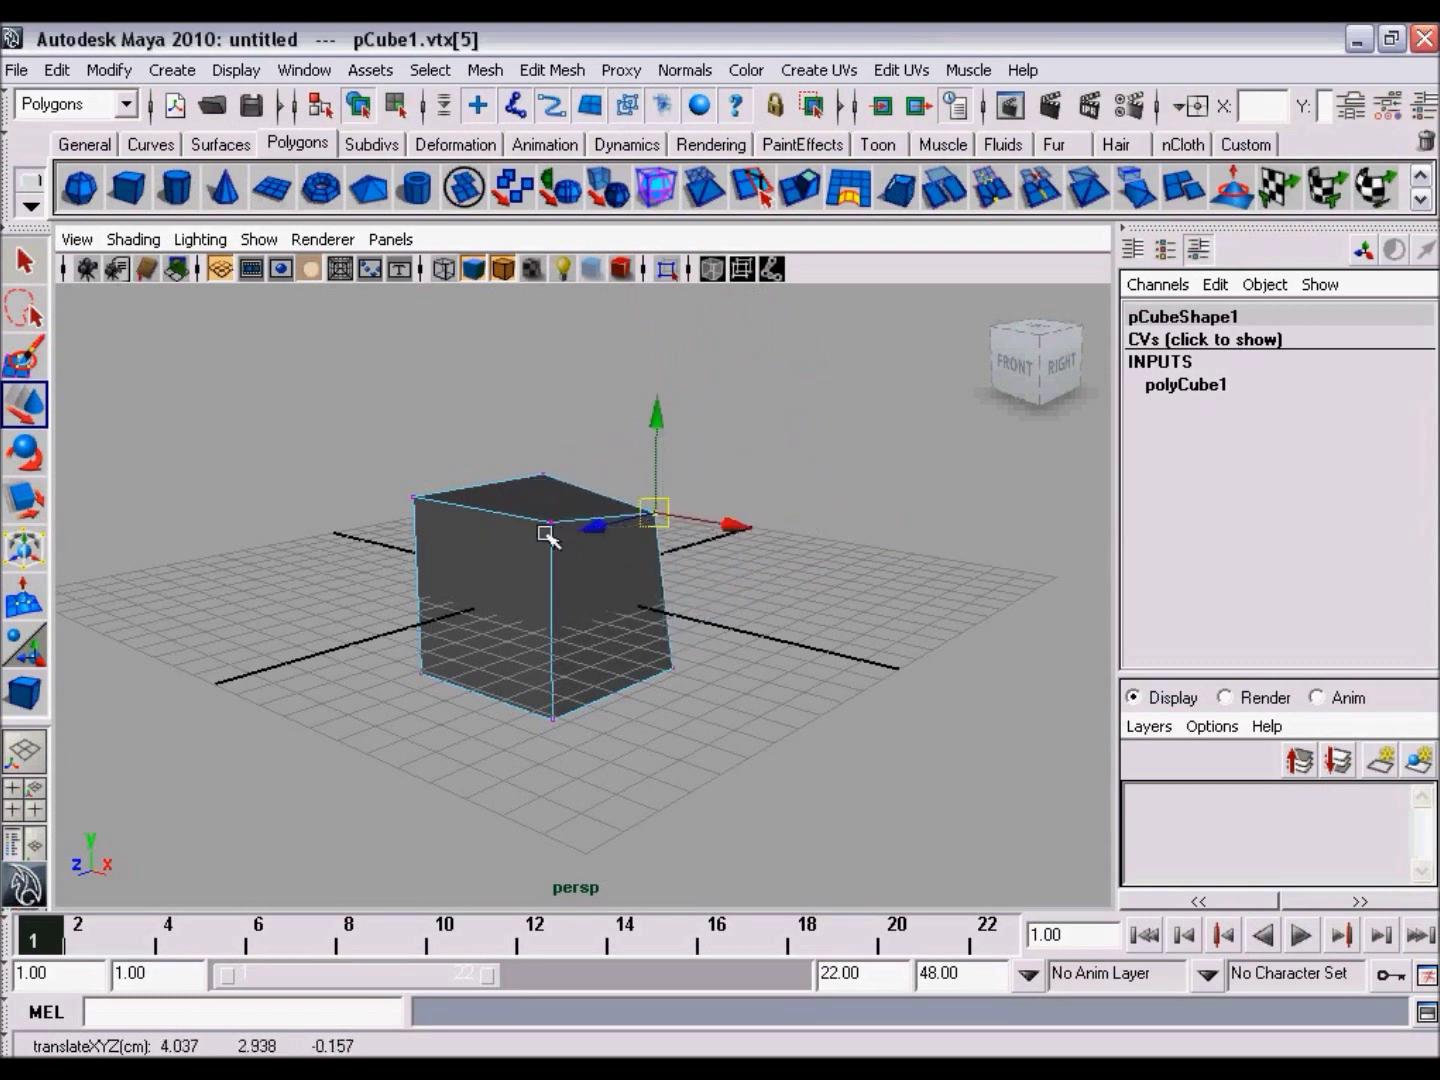
# Step: Select the four top vertices of the cube together and move them upward to make it taller
pyautogui.moveTo(510, 537)
pyautogui.keyDown('alt'); pyautogui.mouseDown()
pyautogui.moveTo(559, 527)
pyautogui.moveTo(509, 514)
pyautogui.mouseUp(); pyautogui.keyUp('alt')
pyautogui.moveTo(355, 440); pyautogui.dragTo(687, 555)
pyautogui.moveTo(553, 411)
pyautogui.mouseDown()
pyautogui.moveTo(553, 299)
pyautogui.moveTo(554, 399)
pyautogui.mouseUp()
pyautogui.moveTo(551, 484); pyautogui.dragTo(650, 514)
pyautogui.moveTo(508, 491); pyautogui.dragTo(610, 588)
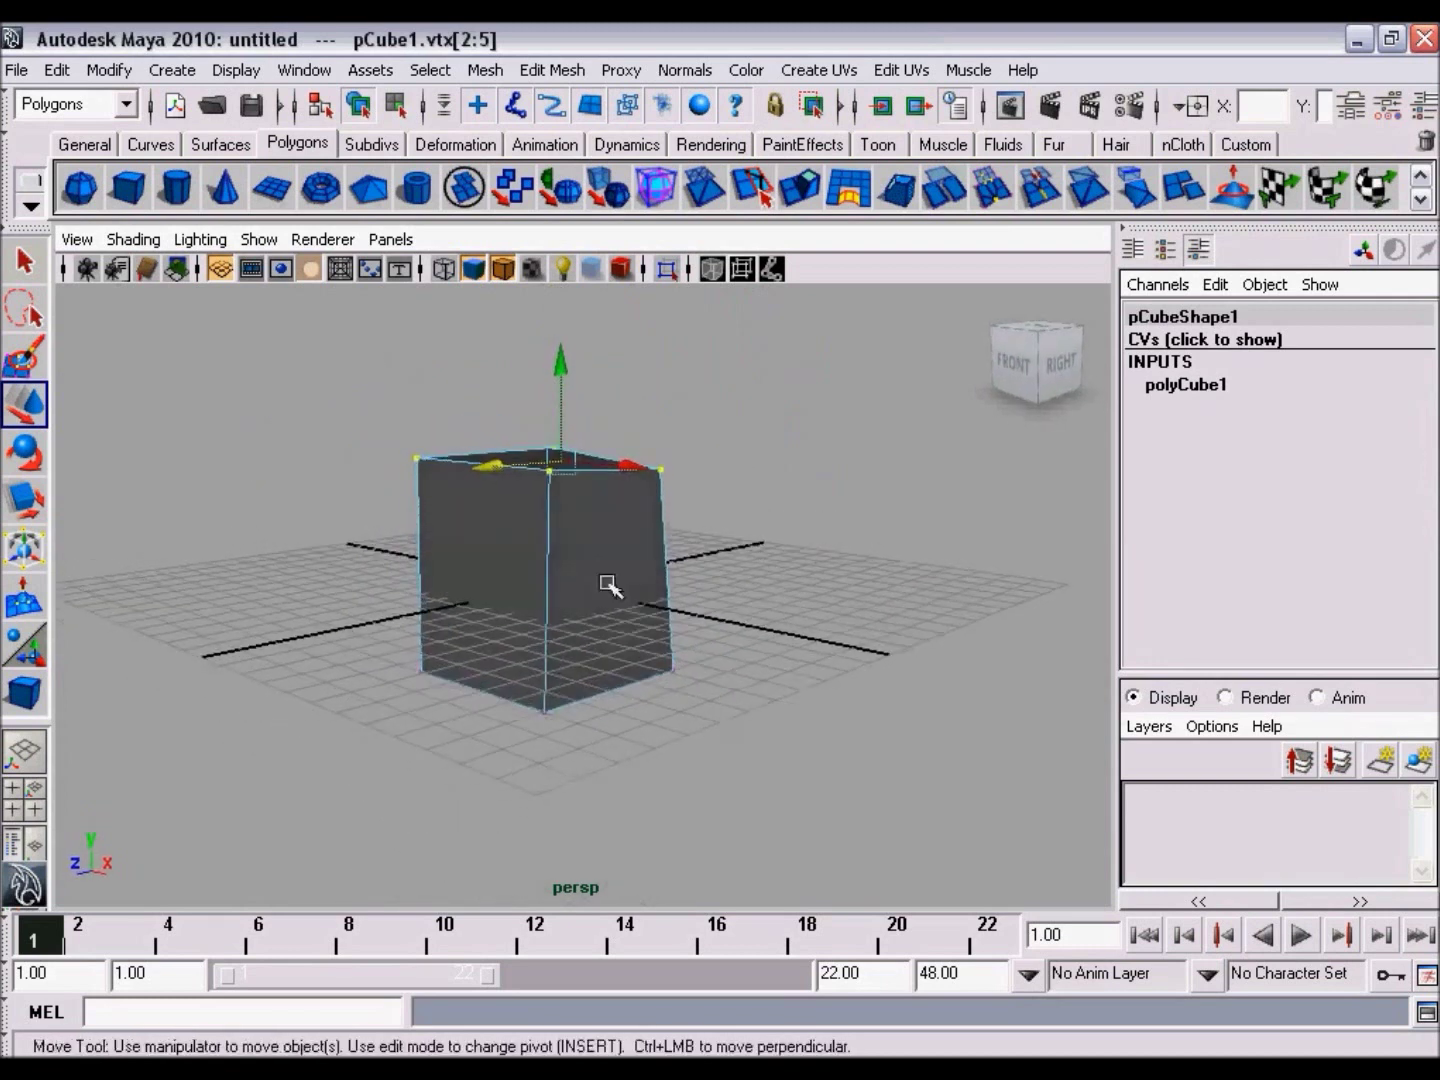
# Step: Switch the cube to Face mode, select its right side face and move it slightly with the Move tool
pyautogui.rightClick(542, 532)
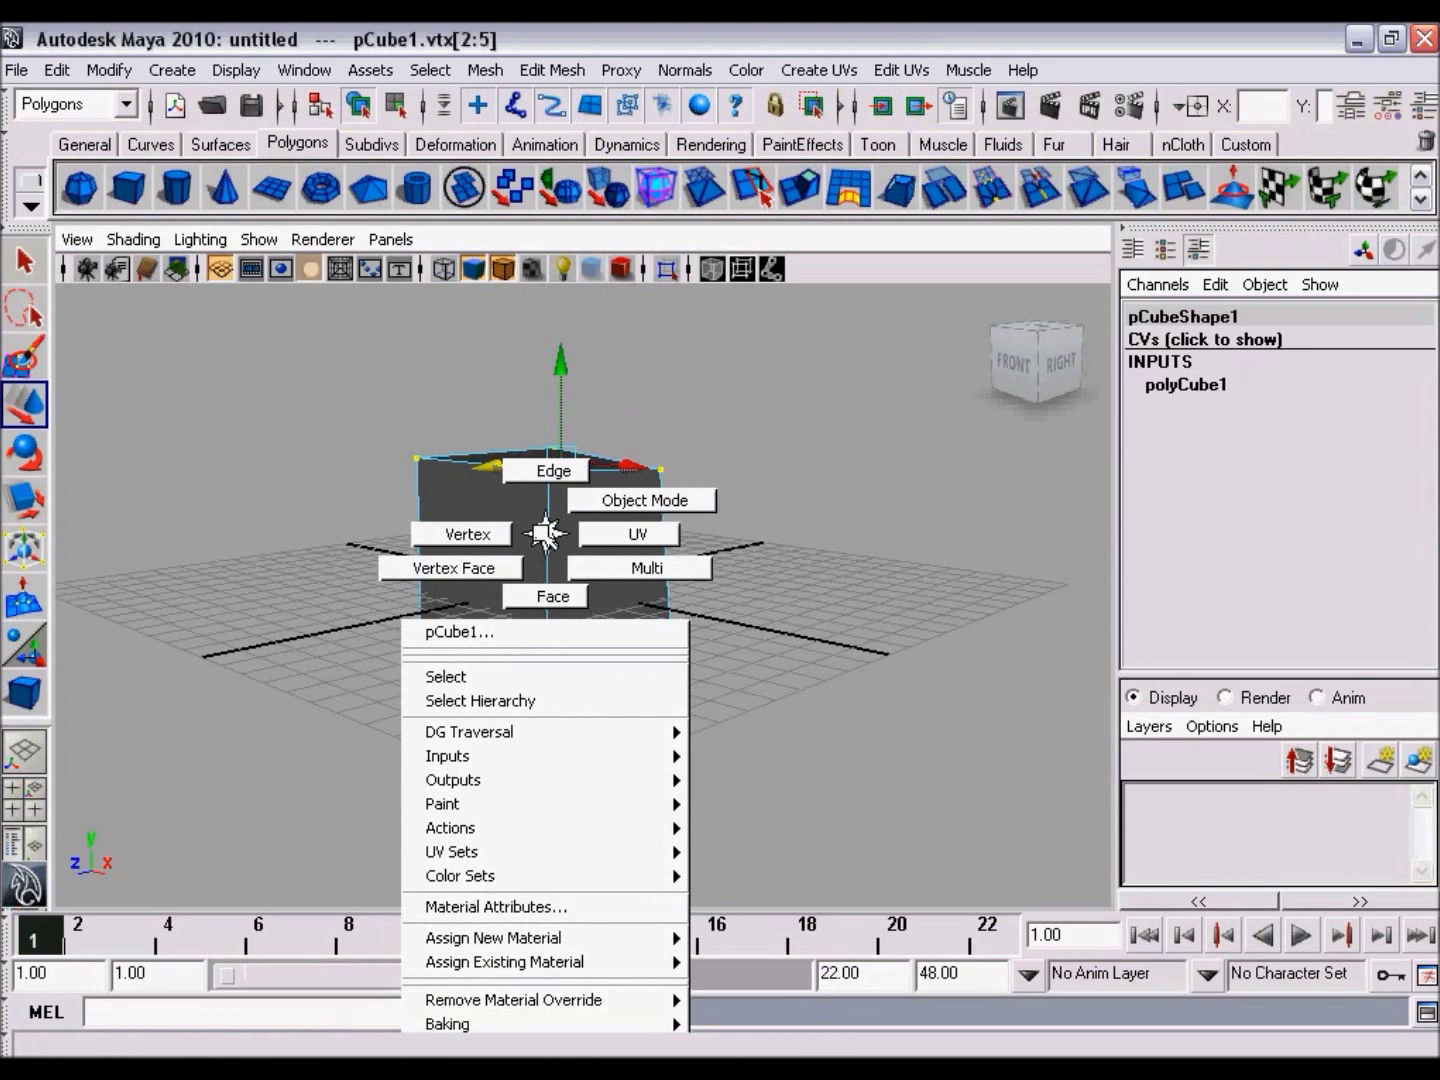
pyautogui.click(551, 598)
pyautogui.keyDown('alt'); pyautogui.moveTo(707, 618); pyautogui.dragTo(636, 579); pyautogui.keyUp('alt')
pyautogui.click(620, 570)
pyautogui.click(679, 630)
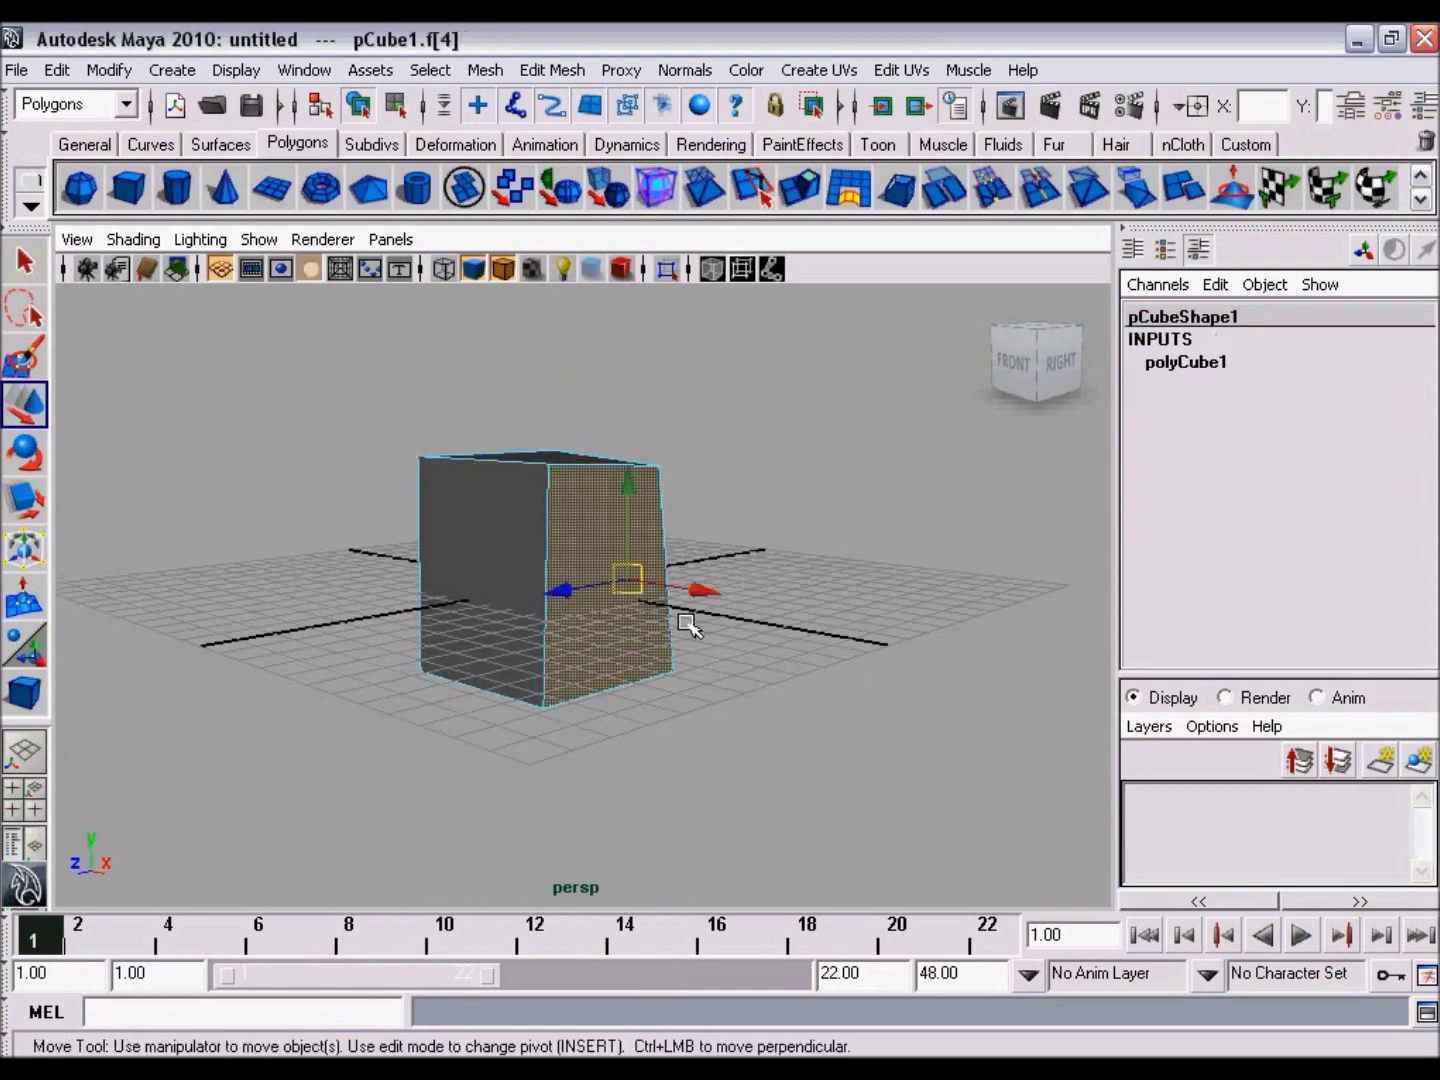
pyautogui.keyDown('alt'); pyautogui.moveTo(762, 598); pyautogui.dragTo(733, 601); pyautogui.keyUp('alt')
pyautogui.moveTo(601, 599); pyautogui.dragTo(571, 595)
# Step: Rotate the selected right side face with the Rotate tool and undo the last rotation
pyautogui.click(24, 452)
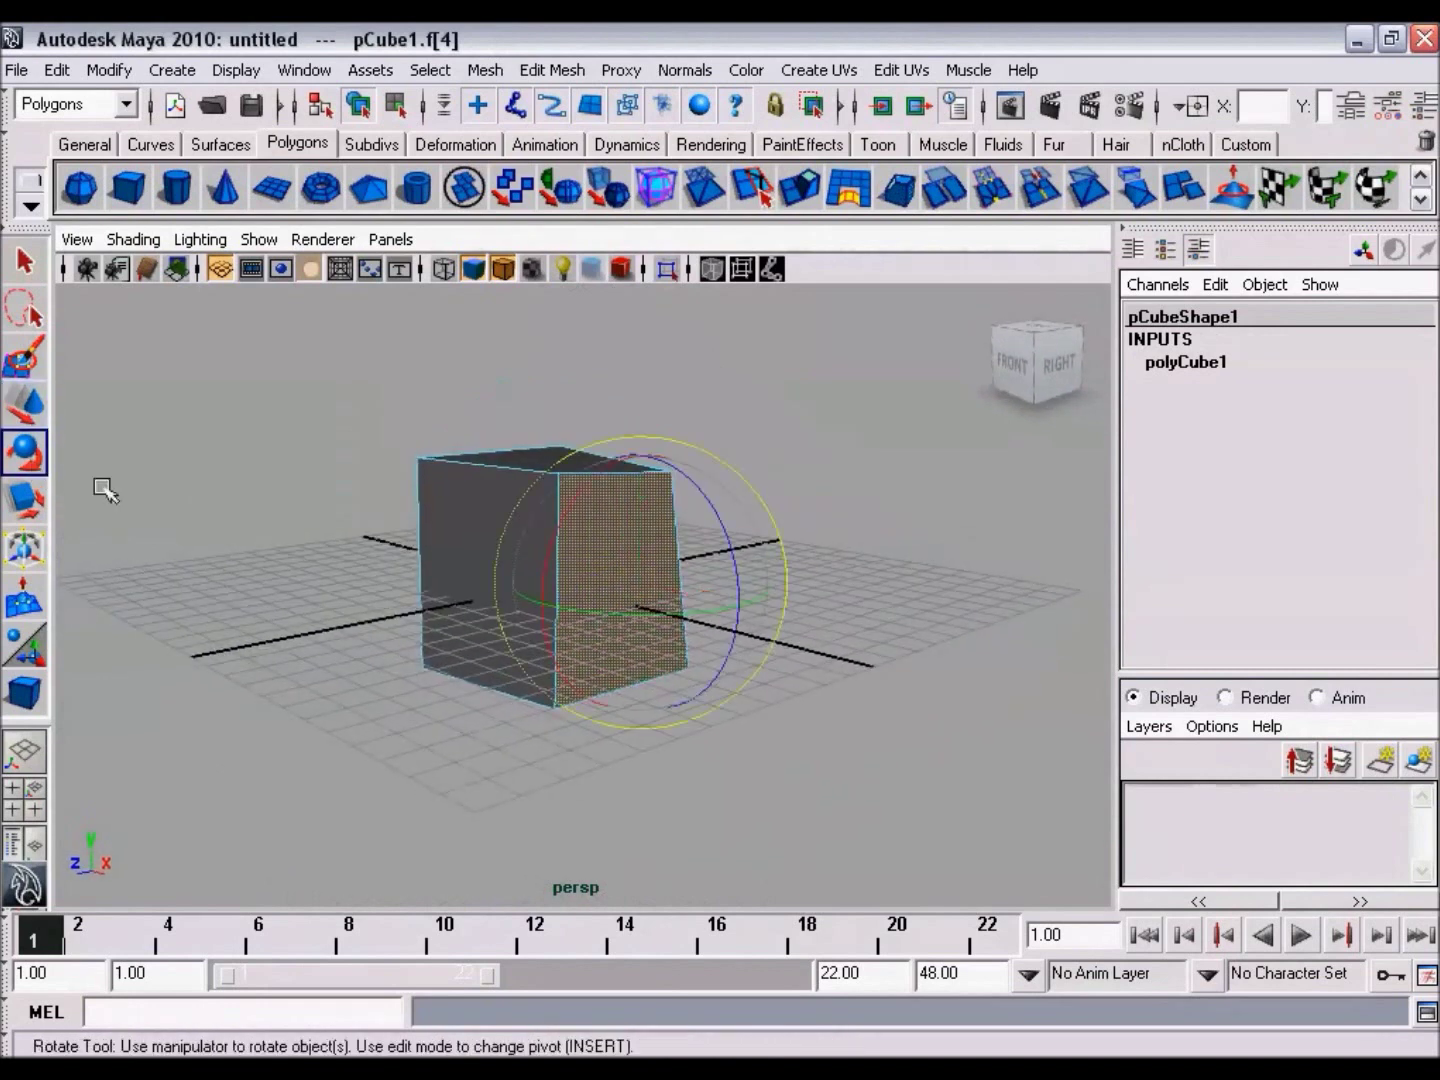
pyautogui.moveTo(730, 524); pyautogui.dragTo(716, 603)
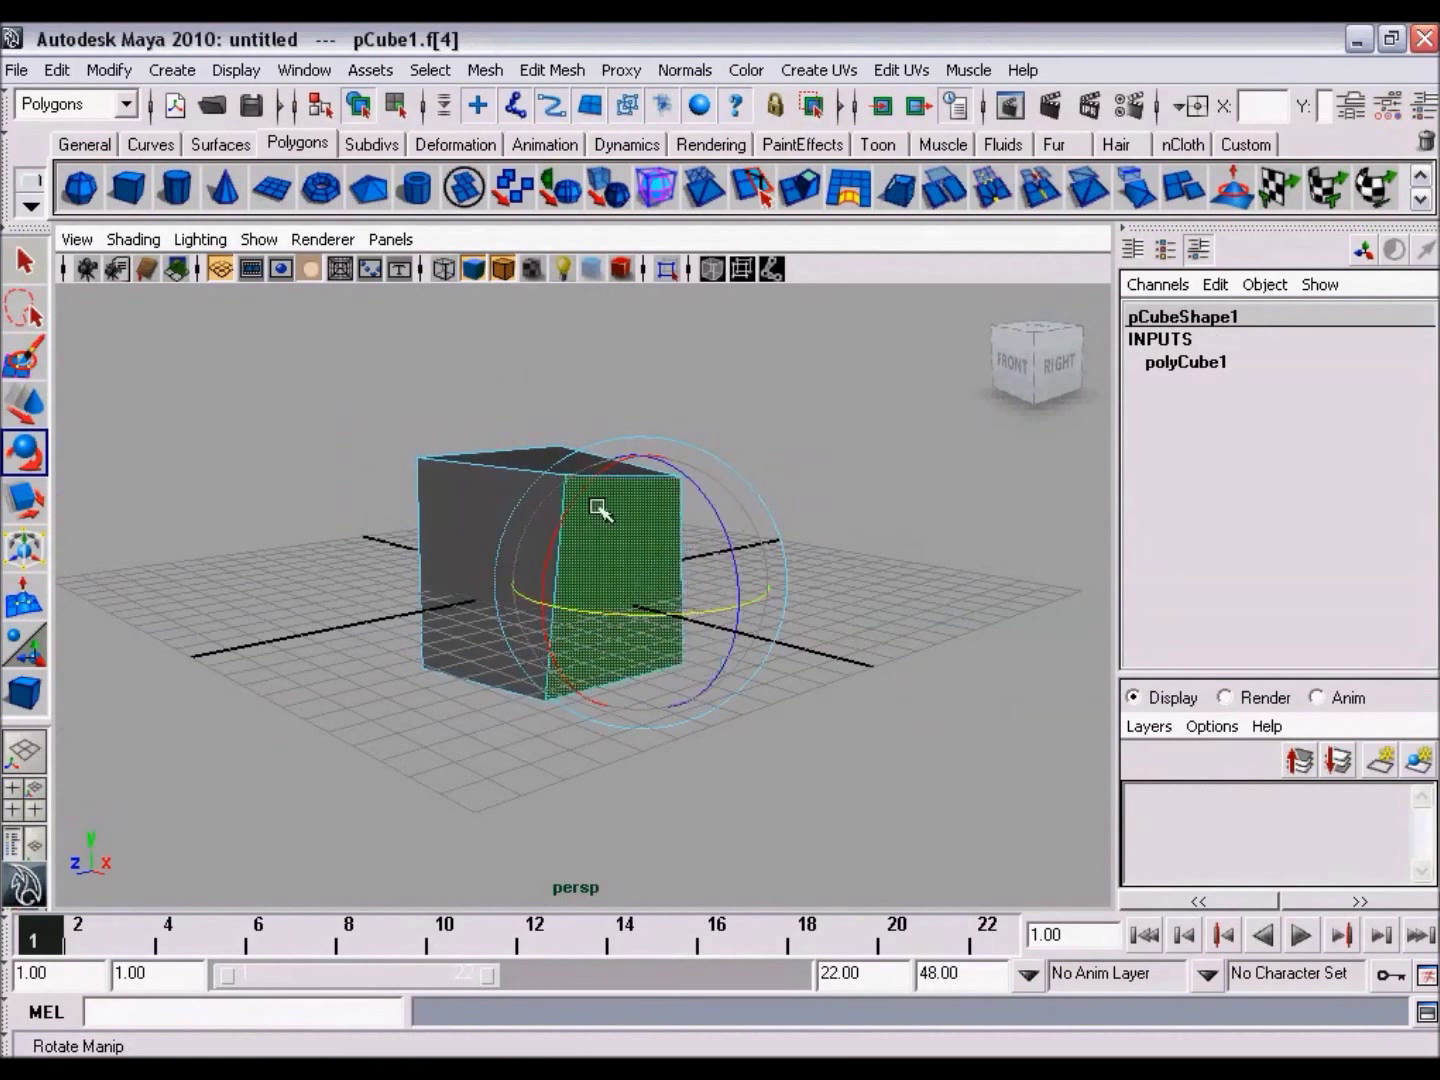
pyautogui.moveTo(587, 498); pyautogui.dragTo(630, 536)
pyautogui.moveTo(728, 556)
pyautogui.mouseDown()
pyautogui.moveTo(663, 610)
pyautogui.moveTo(636, 540)
pyautogui.mouseUp()
pyautogui.press('z')
# Step: Switch the cube to Edge mode, select its top front edge and move it along Z and X with the Move tool
pyautogui.rightClick(628, 535)
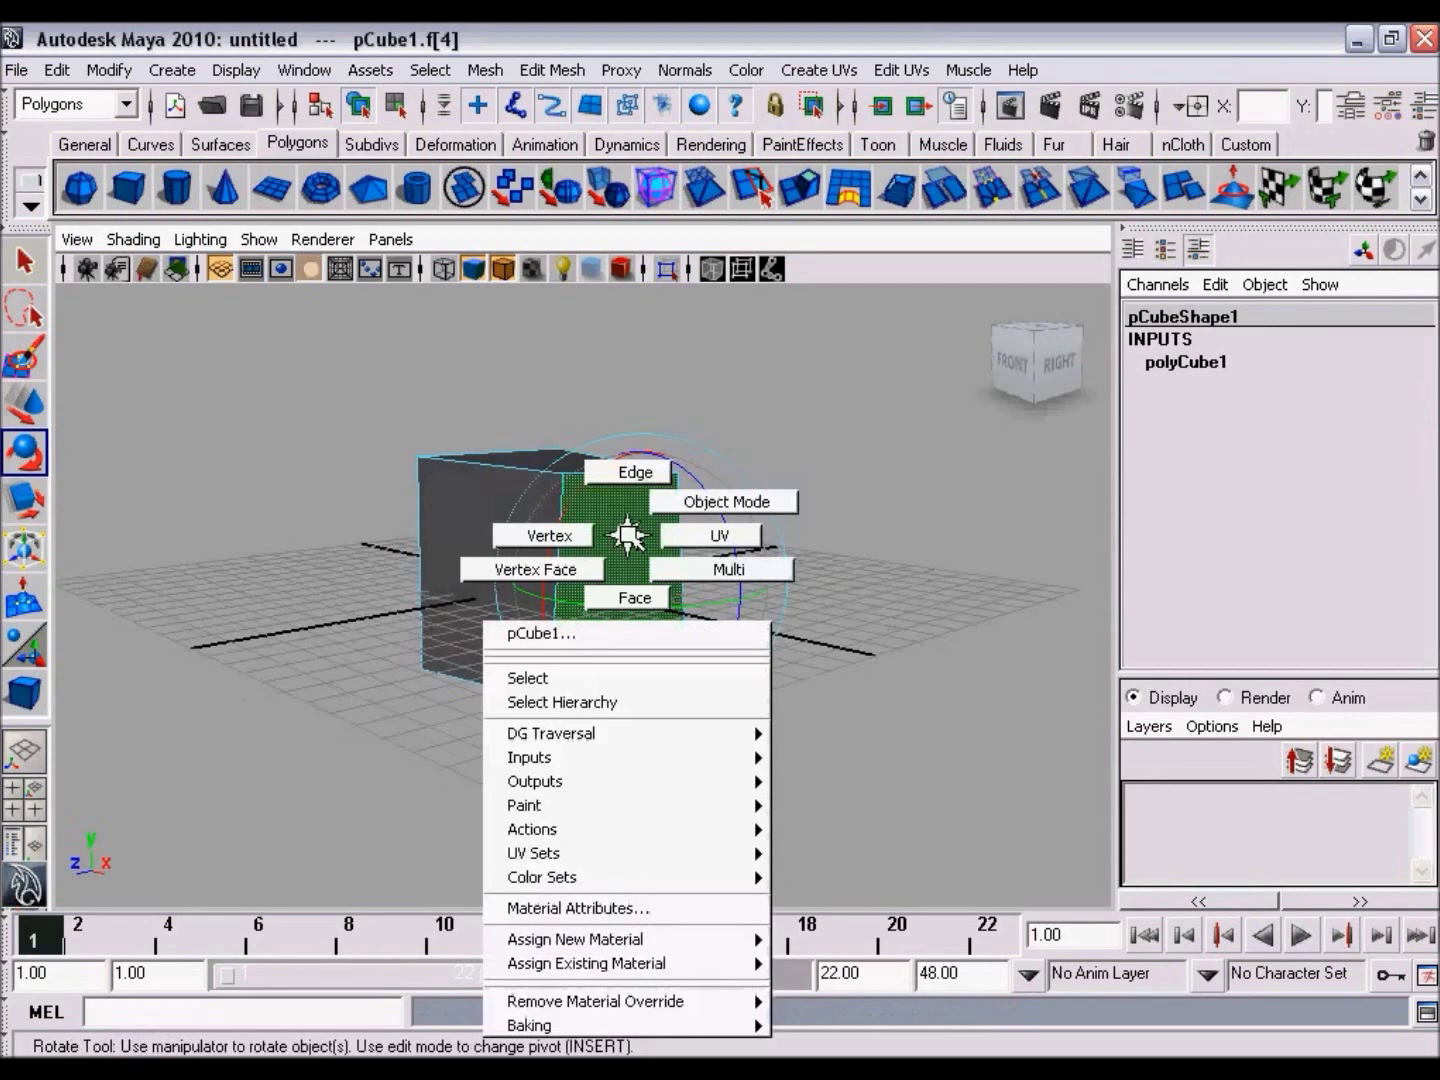
pyautogui.moveTo(628, 535)
pyautogui.mouseDown(button='right')
pyautogui.moveTo(628, 488)
pyautogui.moveTo(640, 631)
pyautogui.mouseUp(button='right')
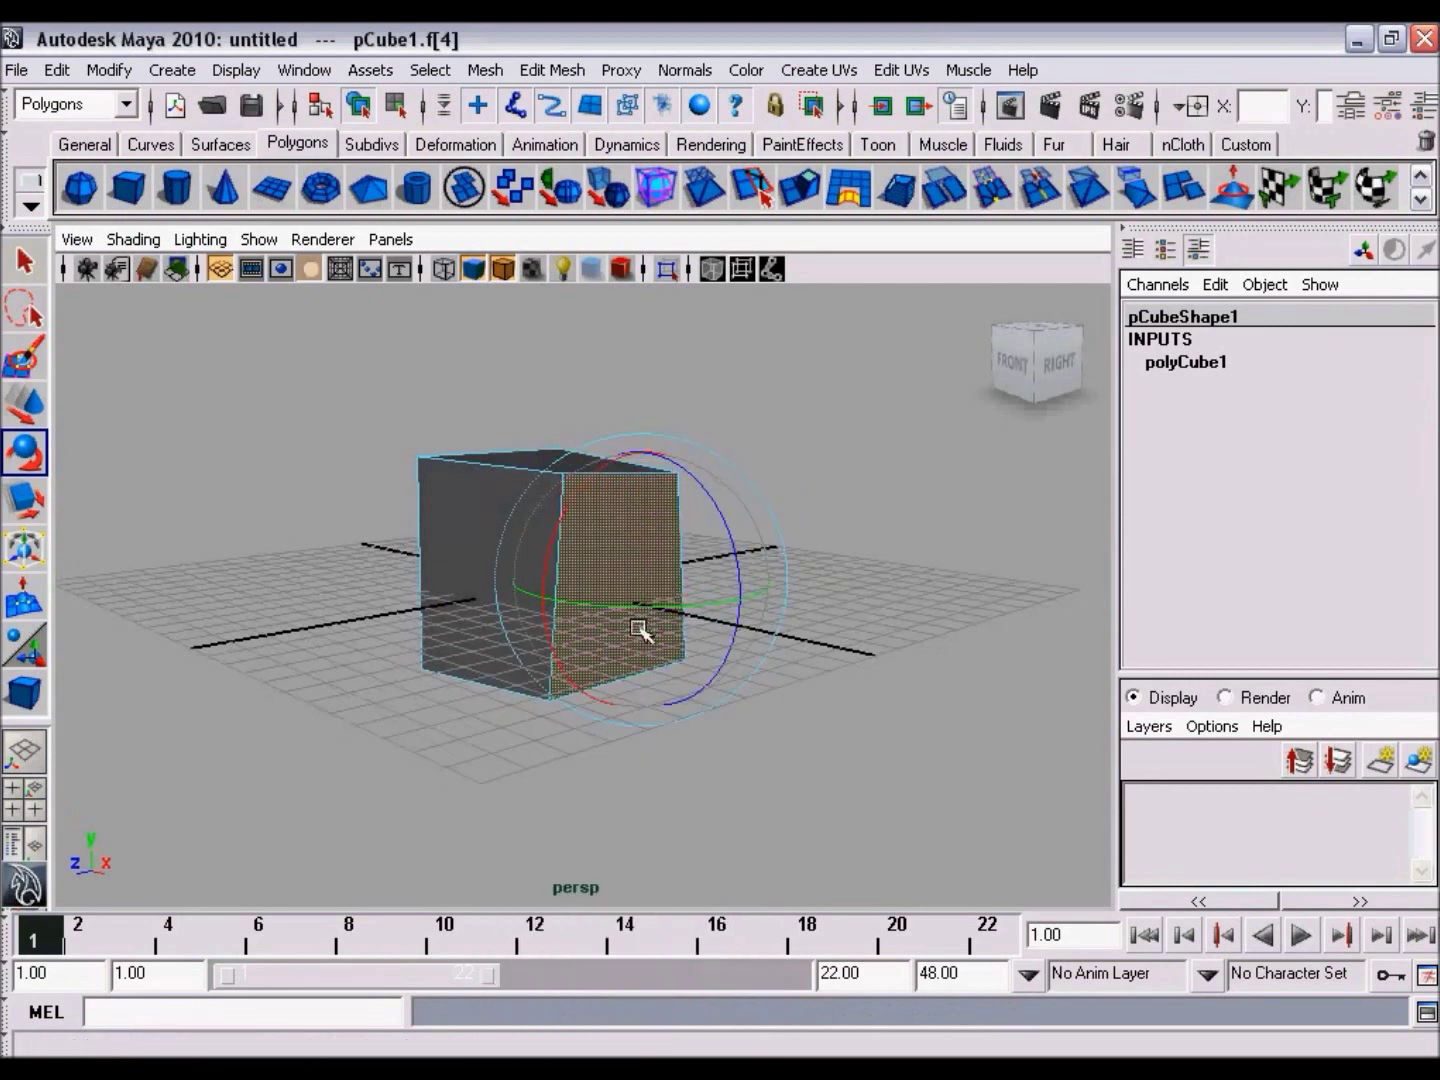
pyautogui.click(499, 470)
pyautogui.moveTo(492, 489); pyautogui.dragTo(497, 575)
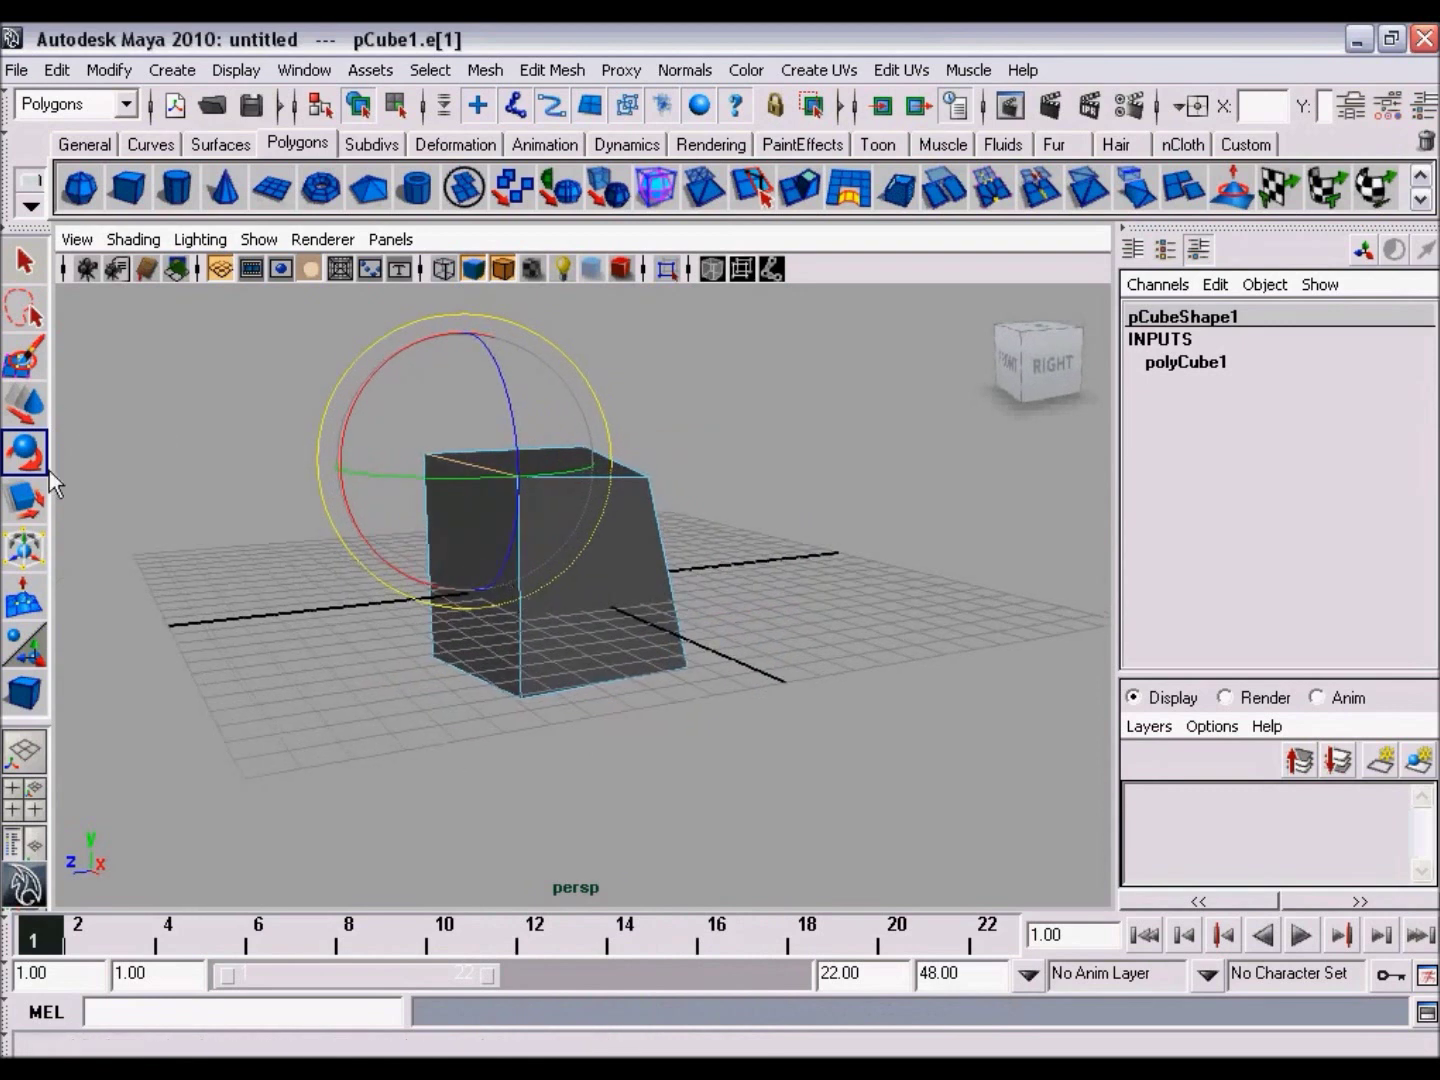
pyautogui.click(24, 404)
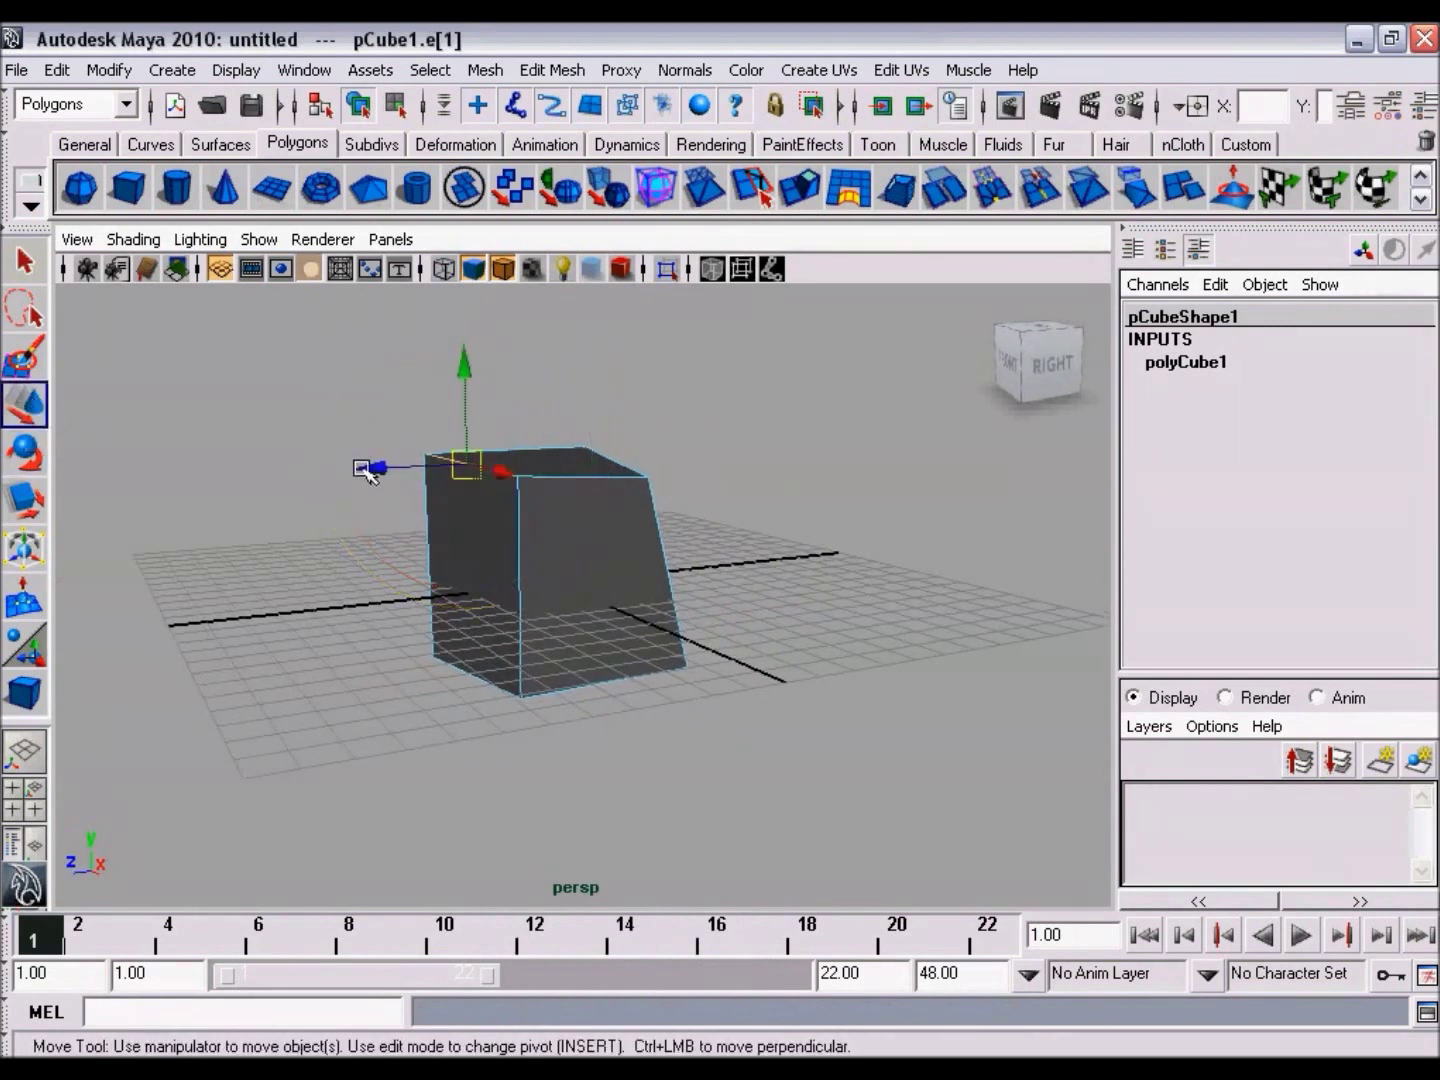
pyautogui.moveTo(378, 471); pyautogui.dragTo(503, 539)
pyautogui.moveTo(508, 458); pyautogui.dragTo(640, 569)
pyautogui.keyDown('alt'); pyautogui.moveTo(641, 569); pyautogui.dragTo(641, 571, button='middle'); pyautogui.keyUp('alt')
pyautogui.keyDown('alt'); pyautogui.moveTo(641, 571); pyautogui.dragTo(604, 558); pyautogui.keyUp('alt')
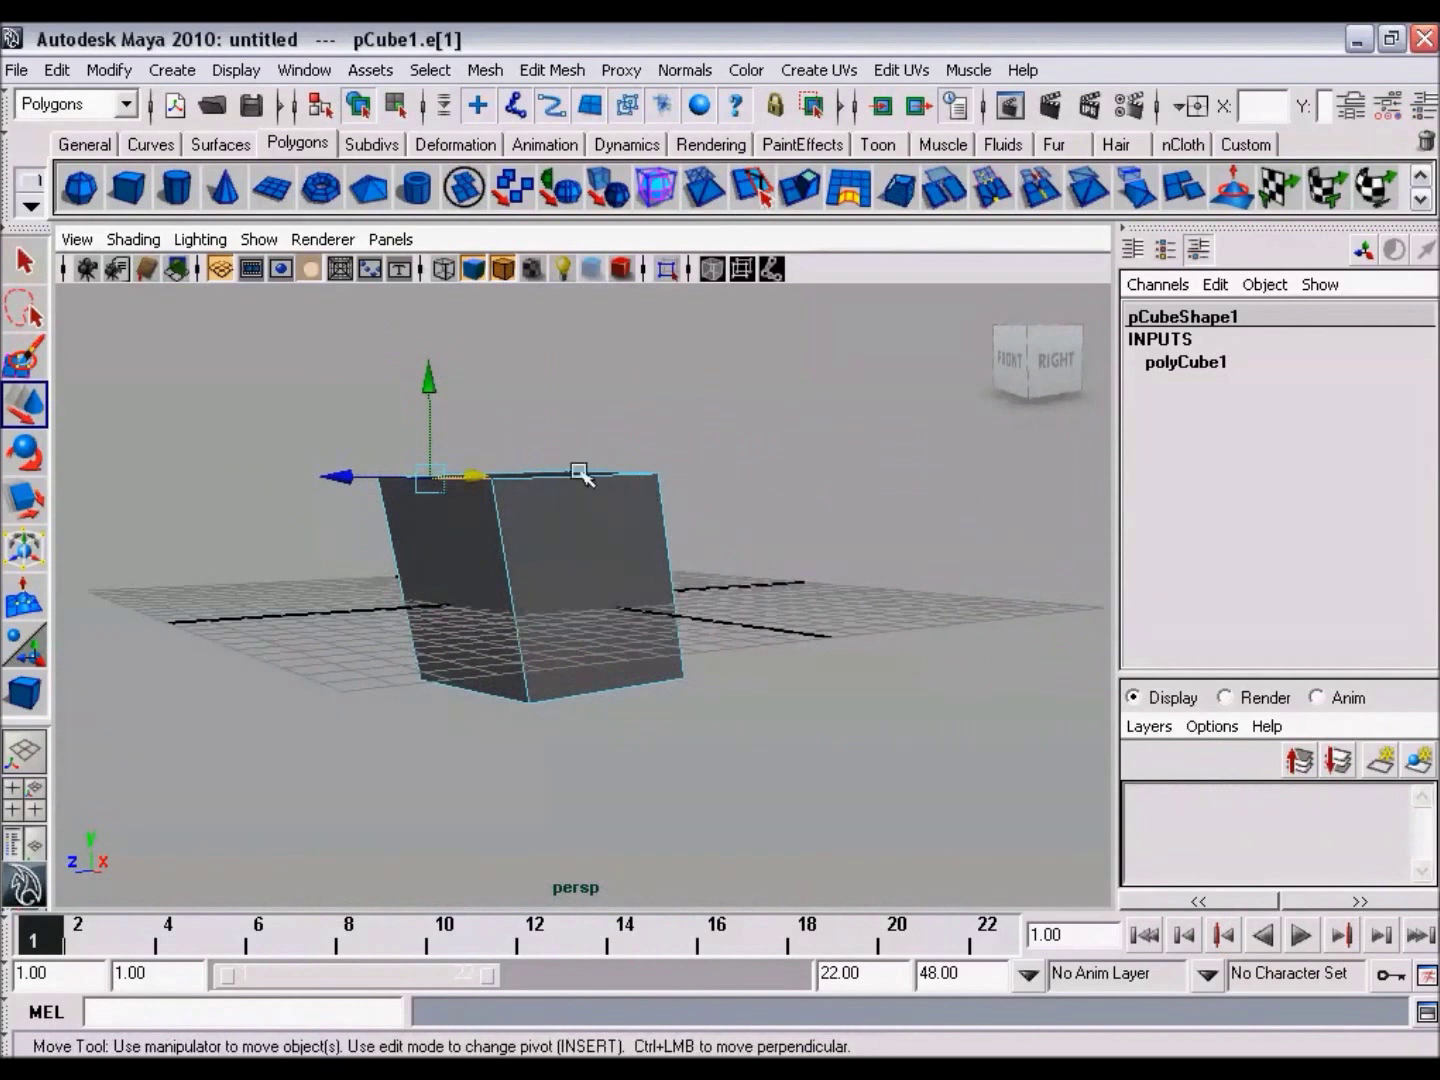
# Step: Return the cube to Object Mode and move the whole object along X to about 1.1
pyautogui.rightClick(562, 524)
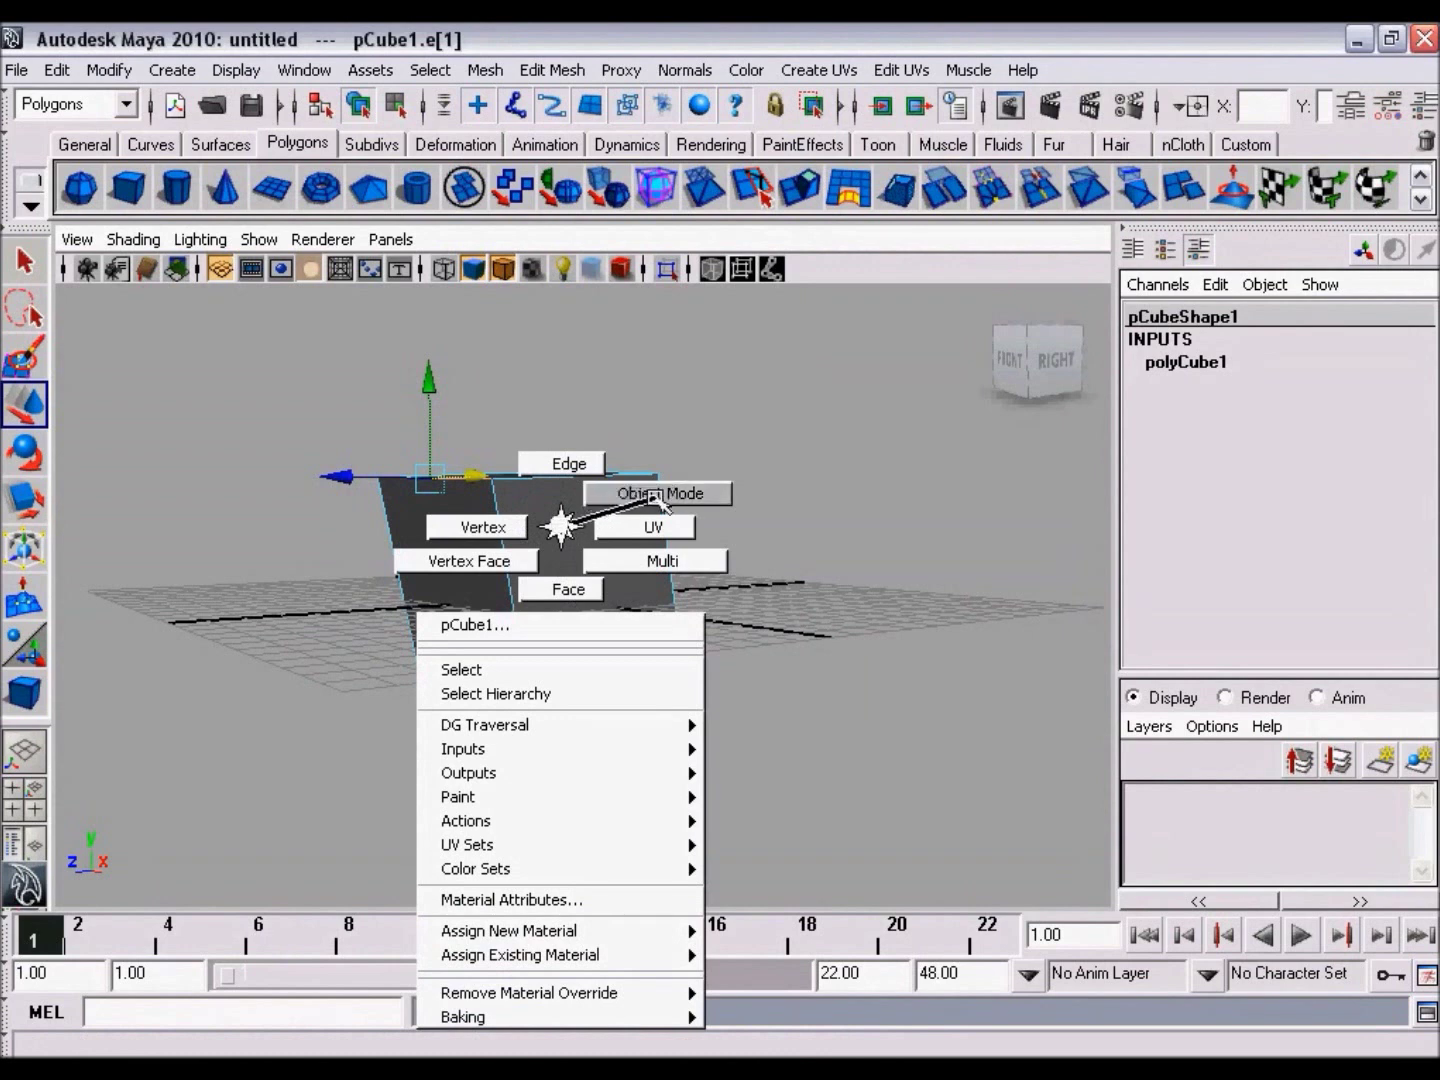
pyautogui.moveTo(633, 492); pyautogui.dragTo(644, 497, button='right')
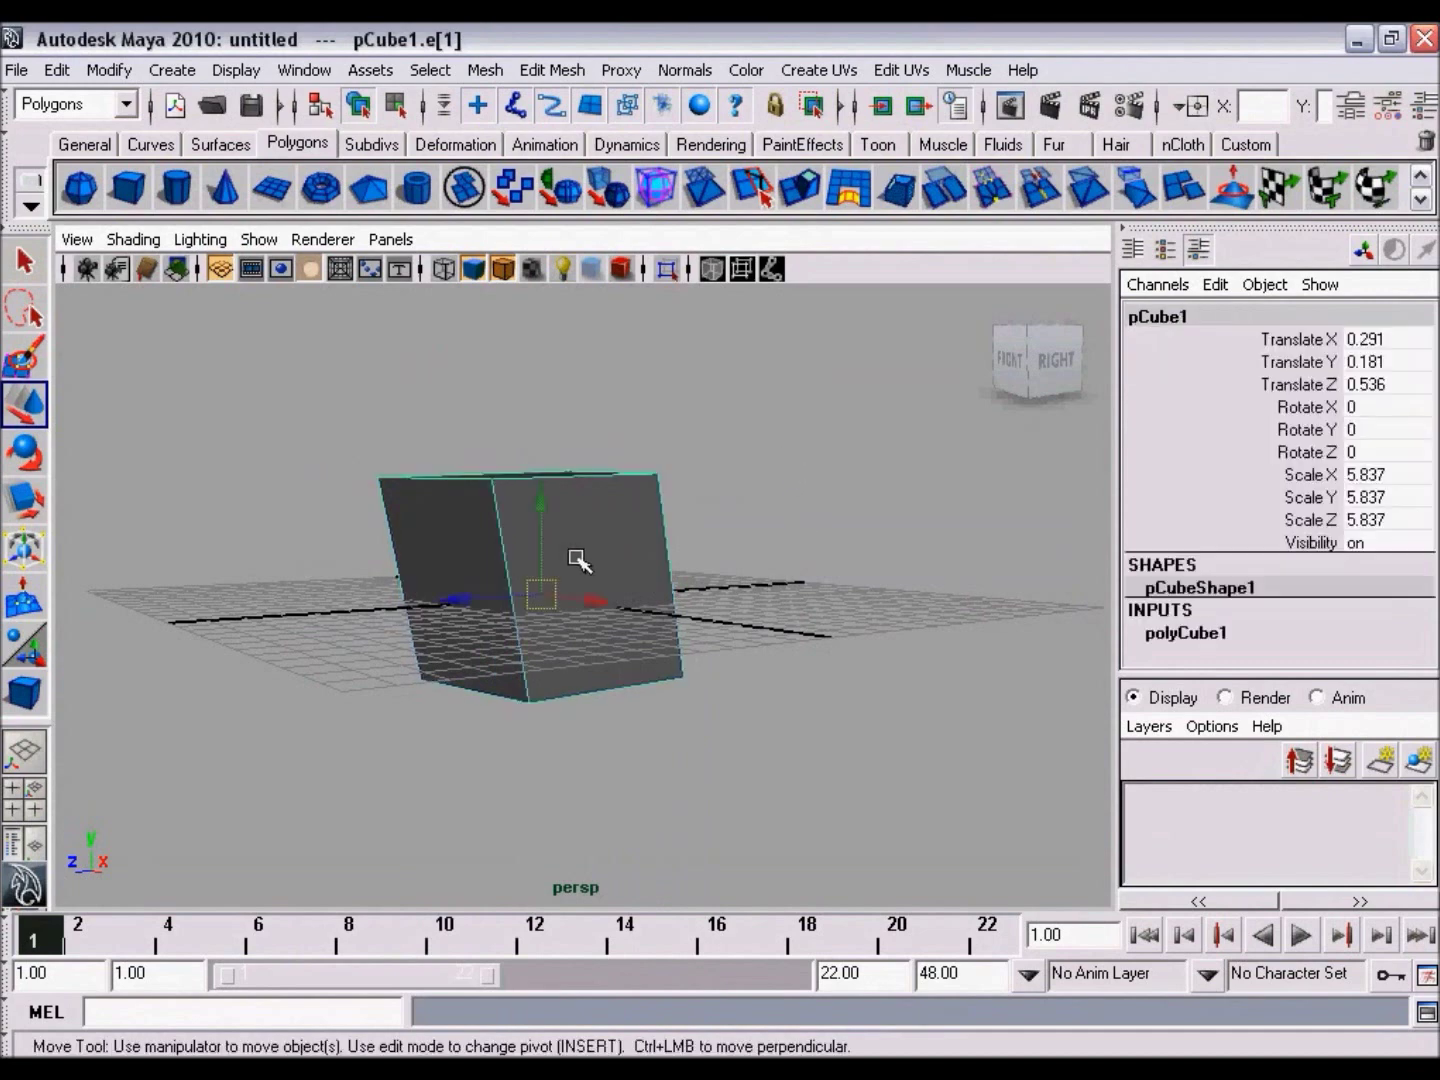
pyautogui.keyDown('alt'); pyautogui.moveTo(643, 582); pyautogui.dragTo(678, 678); pyautogui.keyUp('alt')
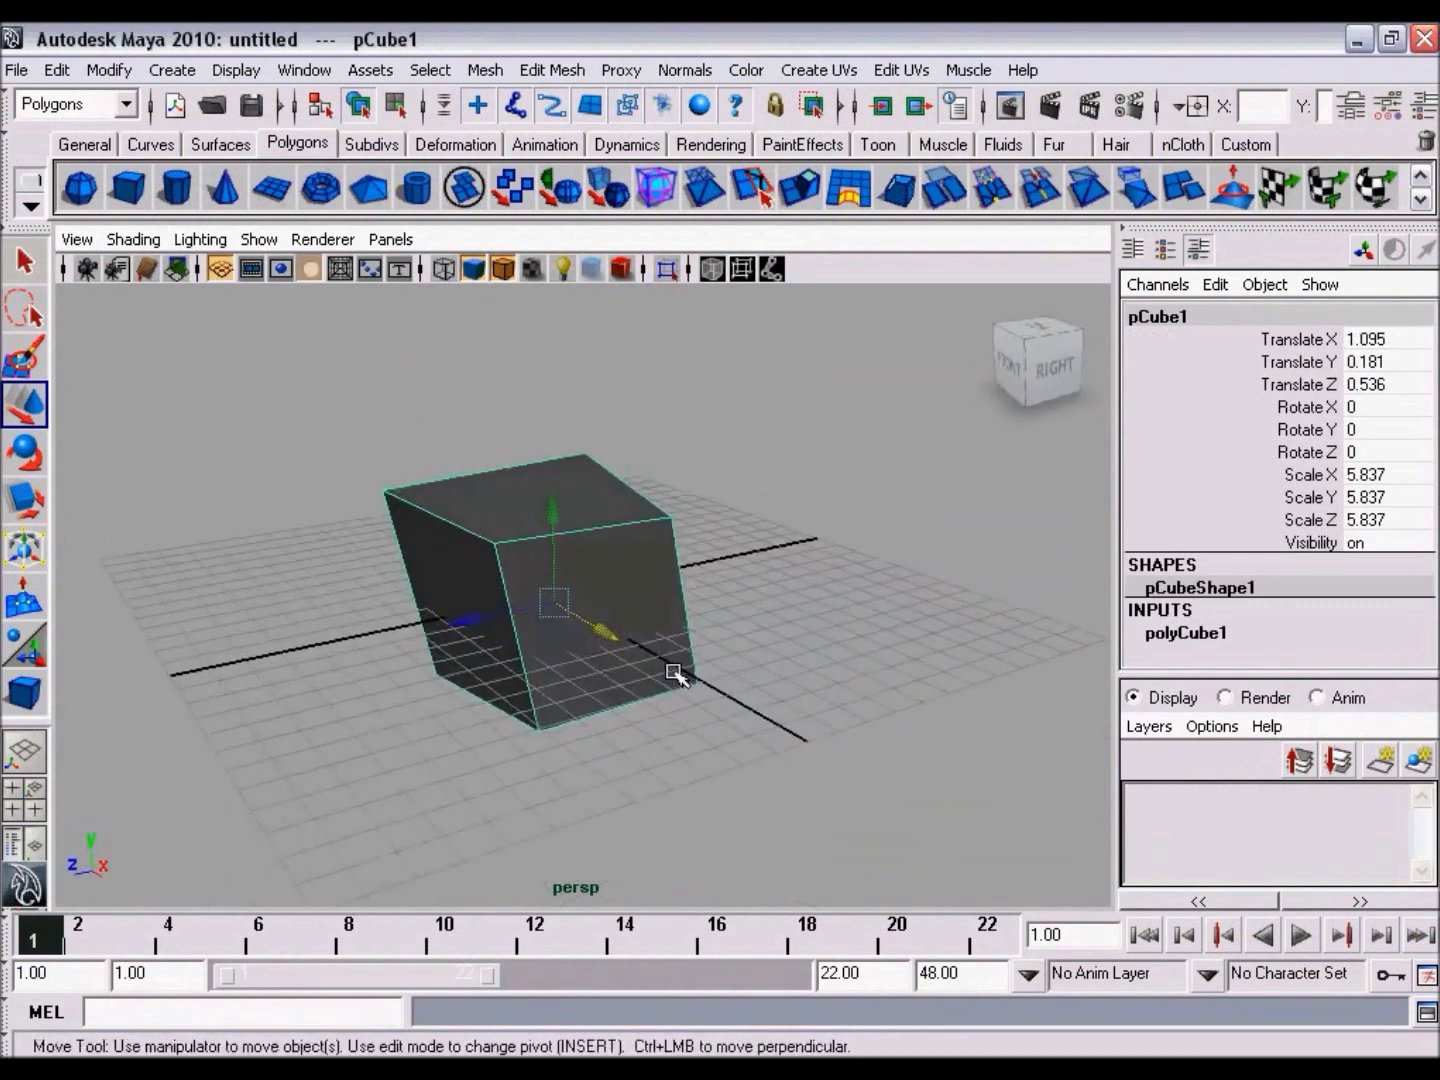